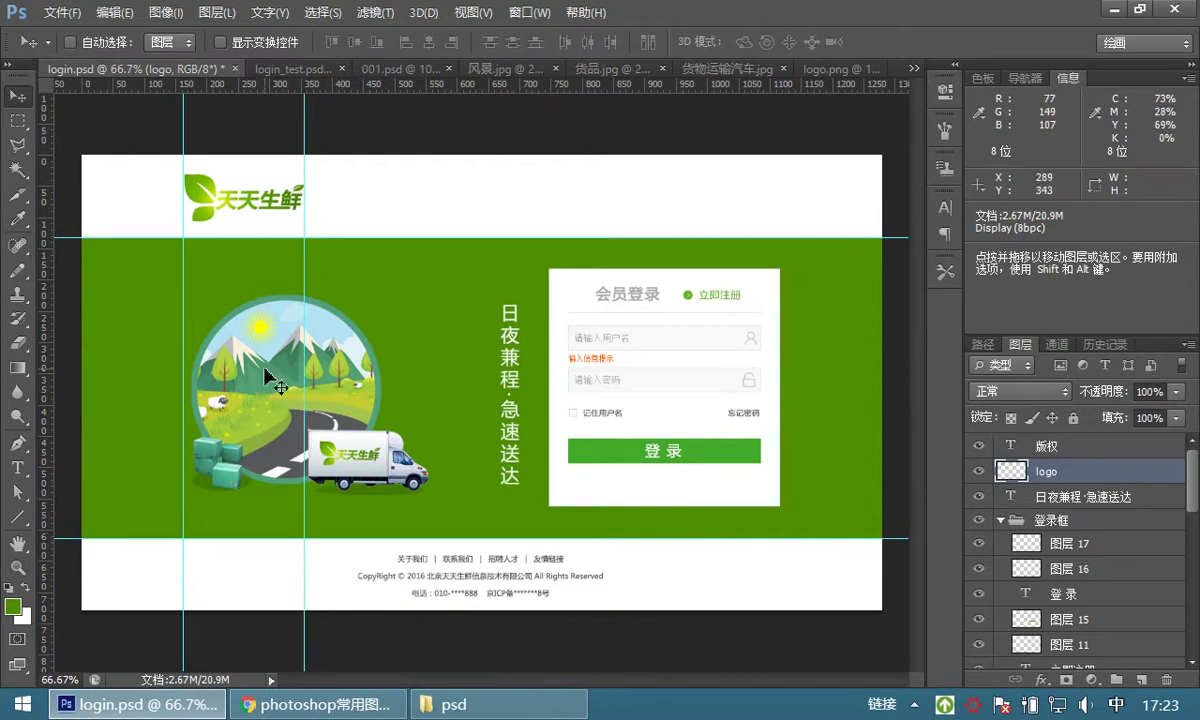
Bring up 风景.jpg after comparing it with the login.psd design, and choose the Elliptical Marquee tool
{"action": "left_click", "coordinate": [492, 69]}
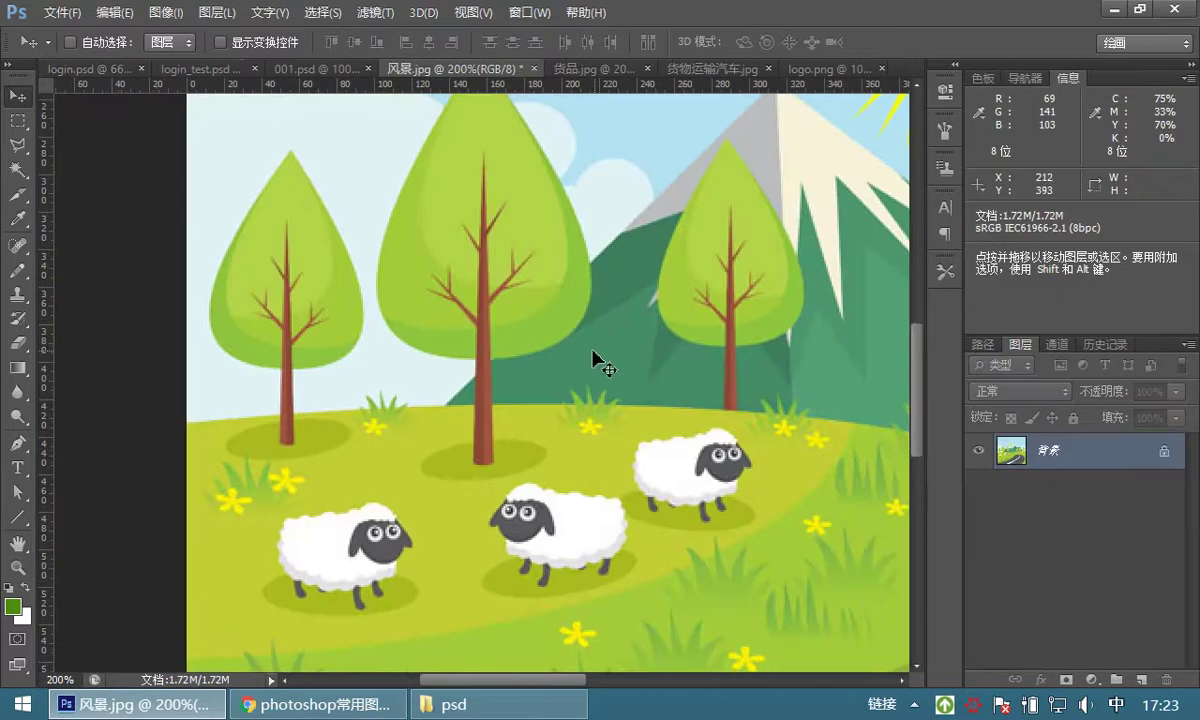
{"action": "double_click", "coordinate": [20, 568]}
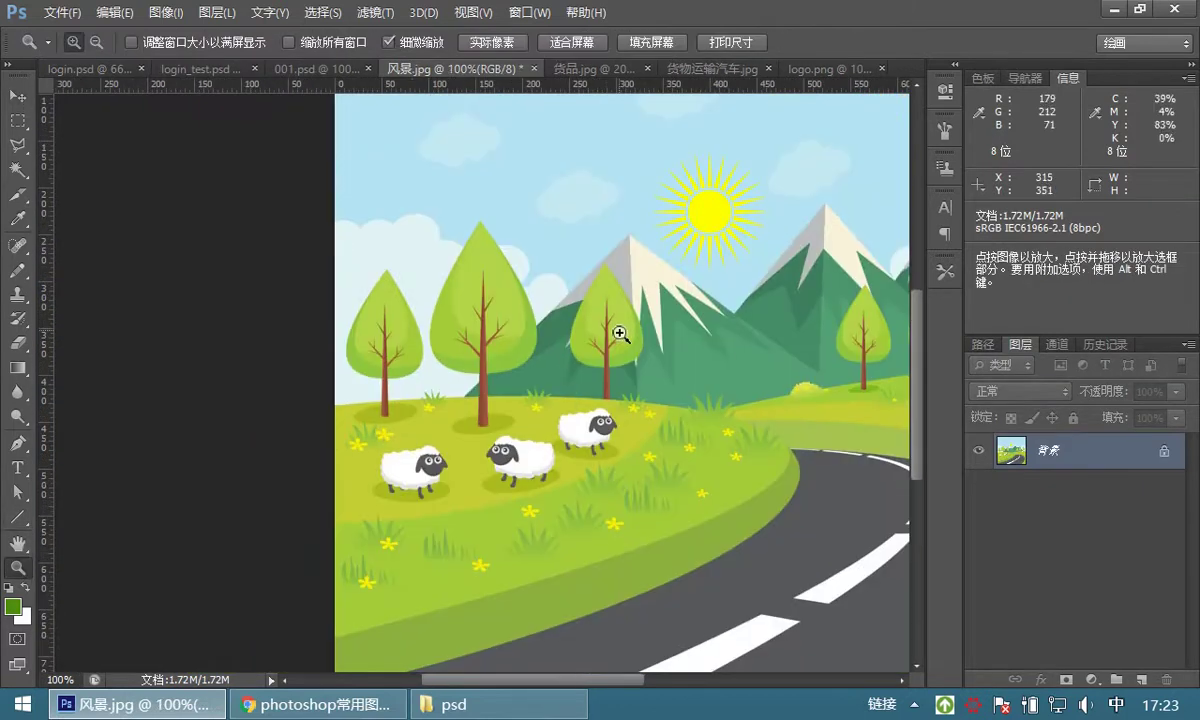
{"action": "left_click_drag", "start_coordinate": [490, 300], "coordinate": [402, 303]}
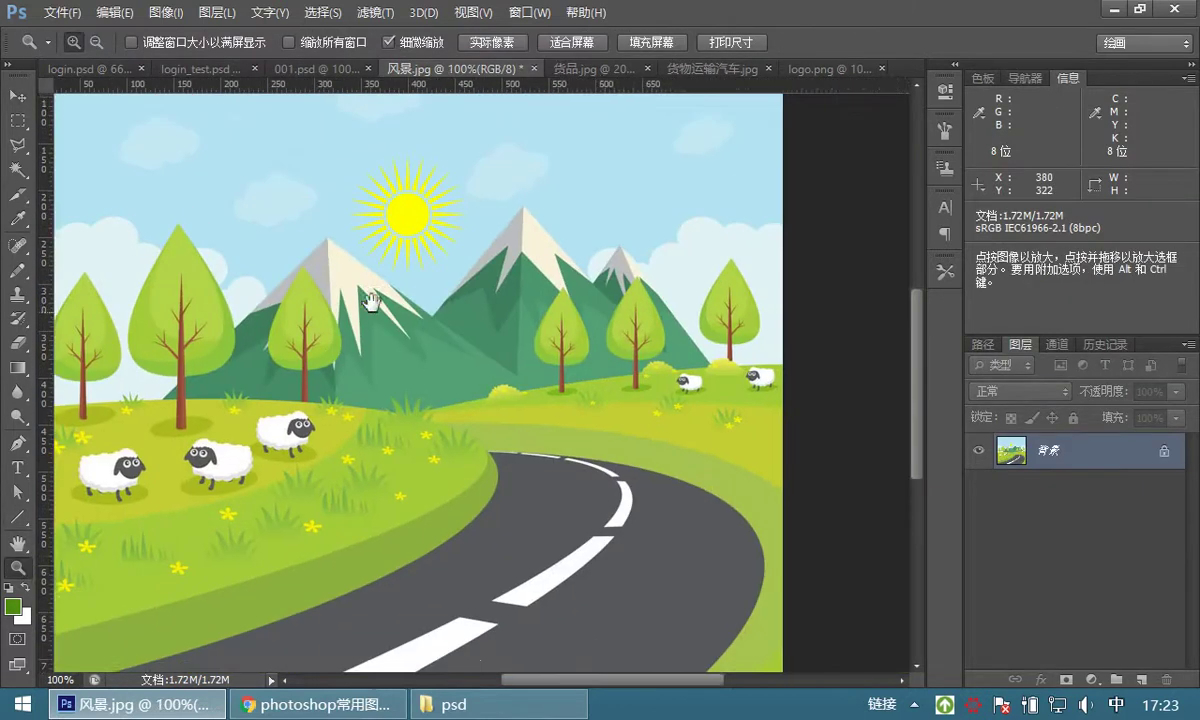
{"action": "left_click", "coordinate": [499, 306], "text": "alt"}
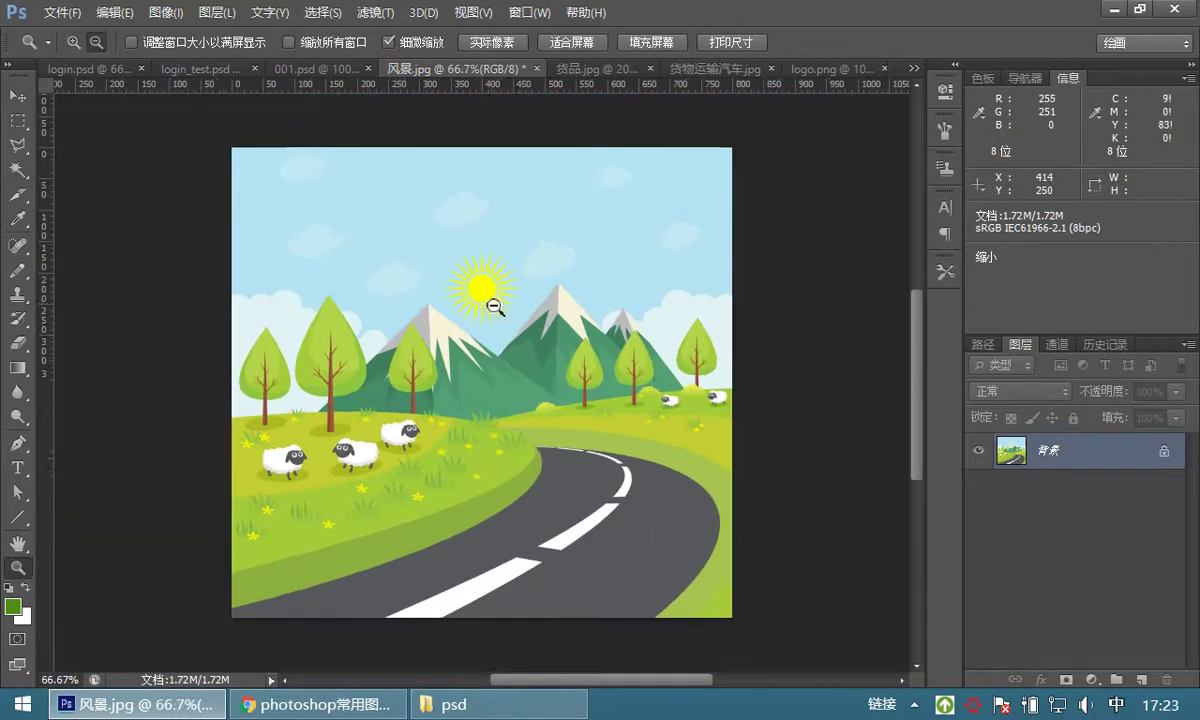
{"action": "left_click", "coordinate": [92, 70]}
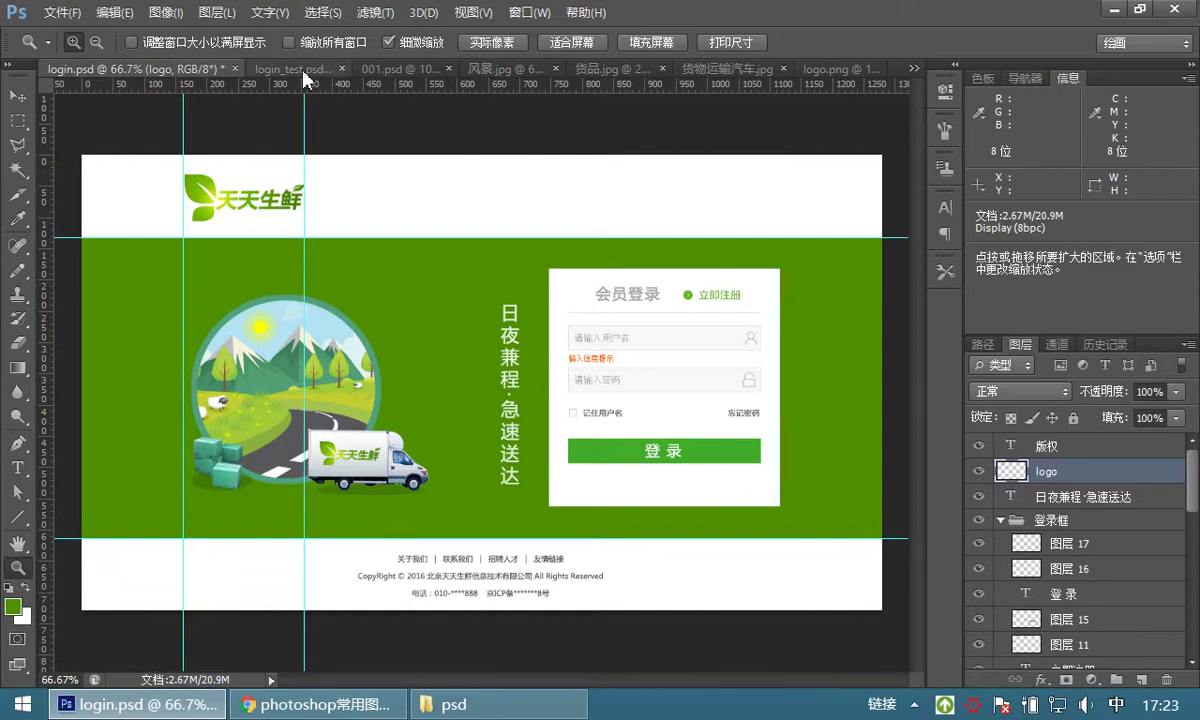
{"action": "left_click", "coordinate": [498, 78]}
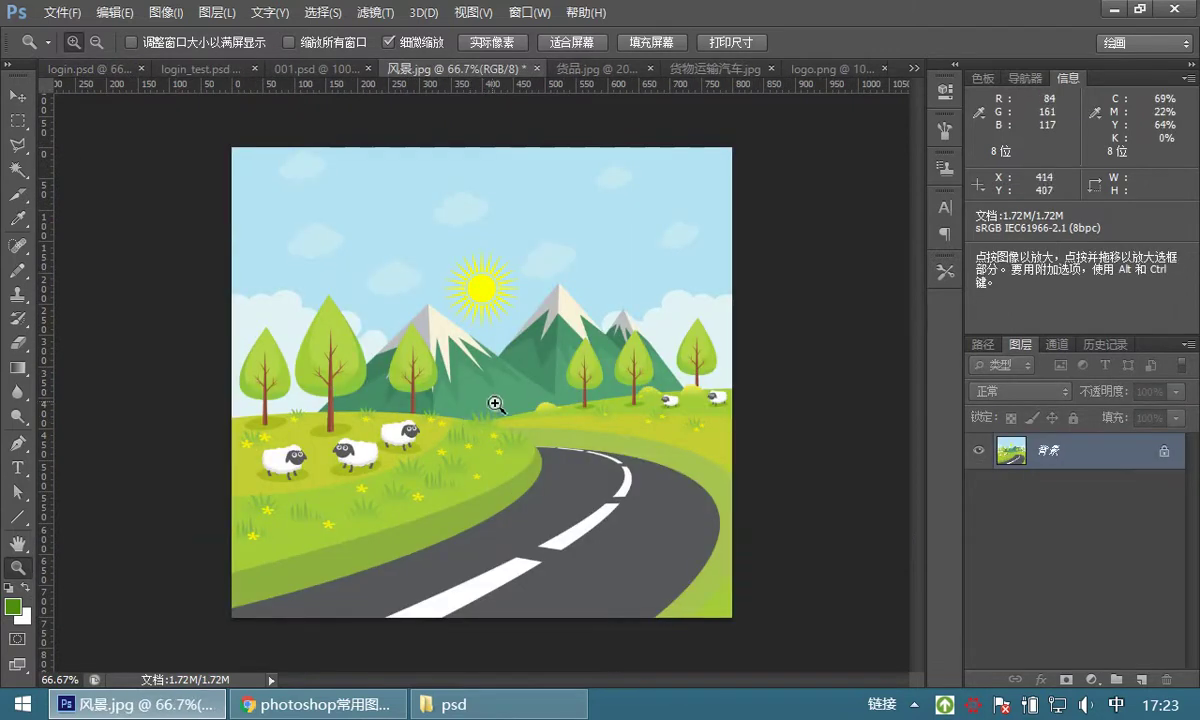
{"action": "left_click", "coordinate": [20, 121]}
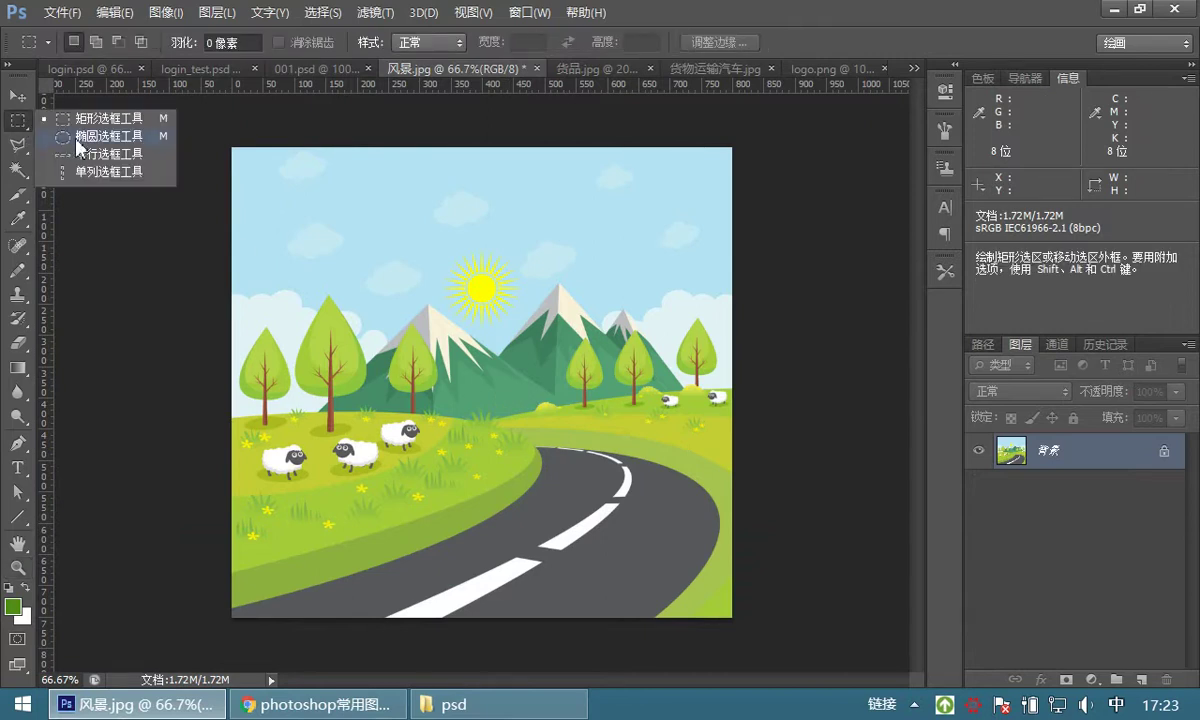
{"action": "left_click", "coordinate": [100, 136]}
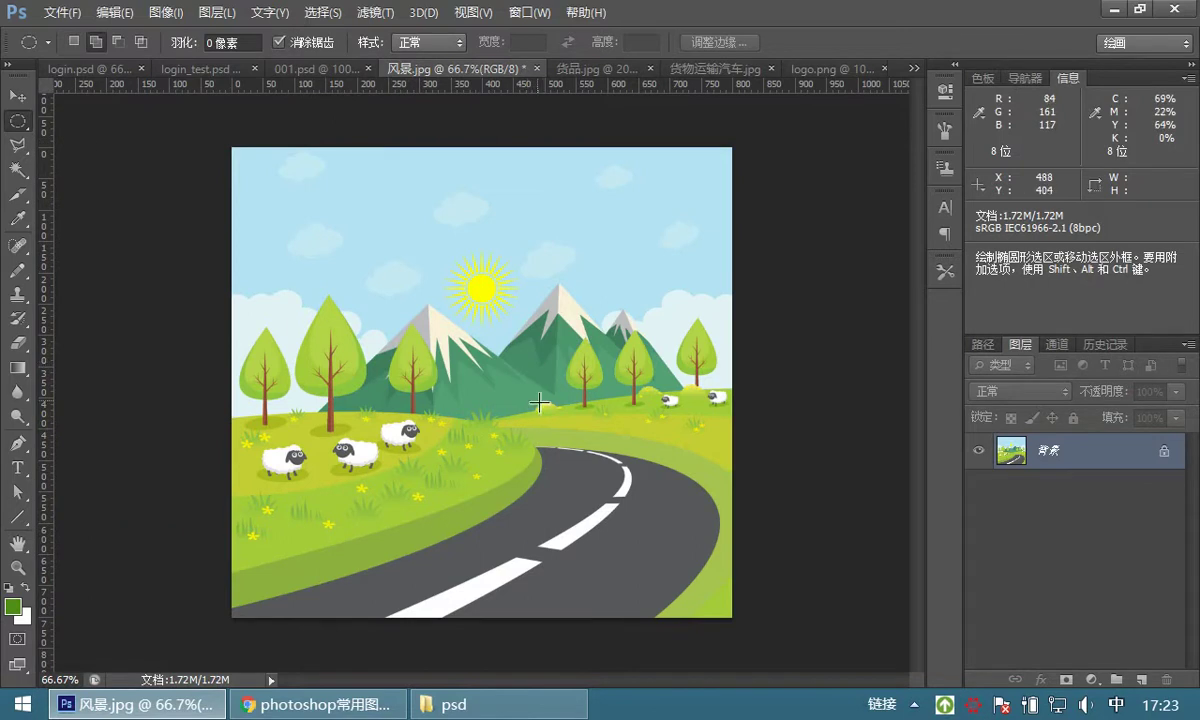
{"action": "key", "text": "shift+alt"}
{"action": "left_click_drag", "start_coordinate": [545, 414], "coordinate": [628, 312]}
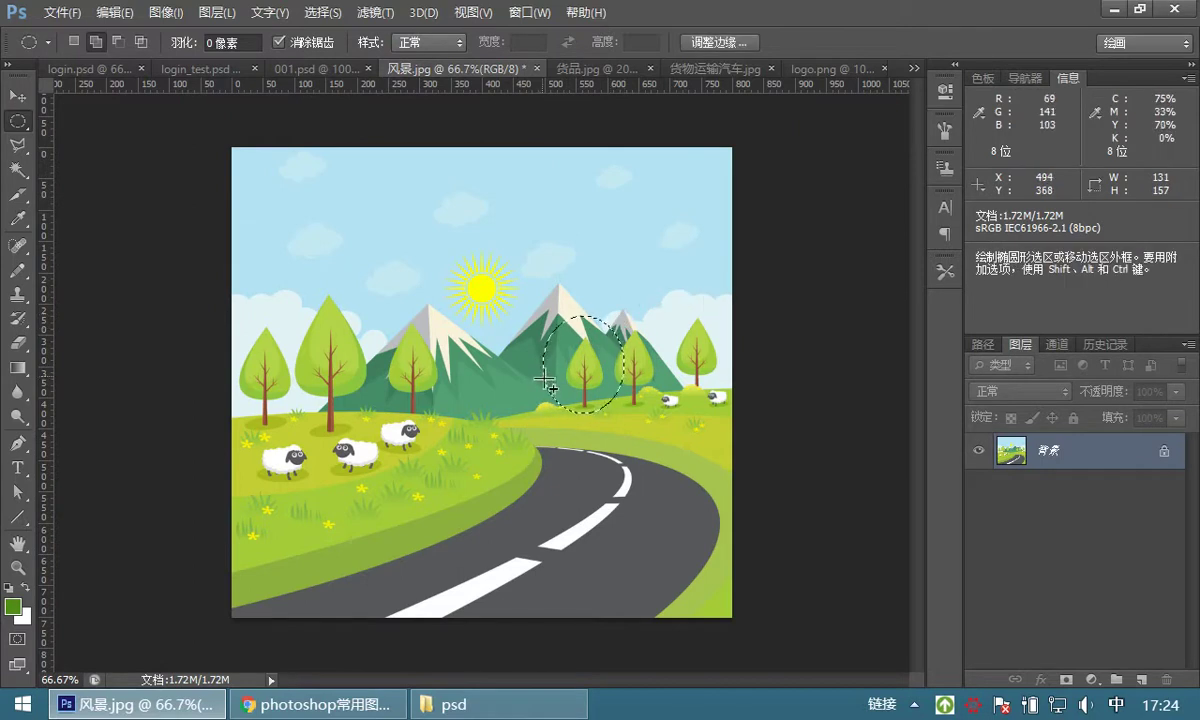
{"action": "key", "text": "ctrl+d"}
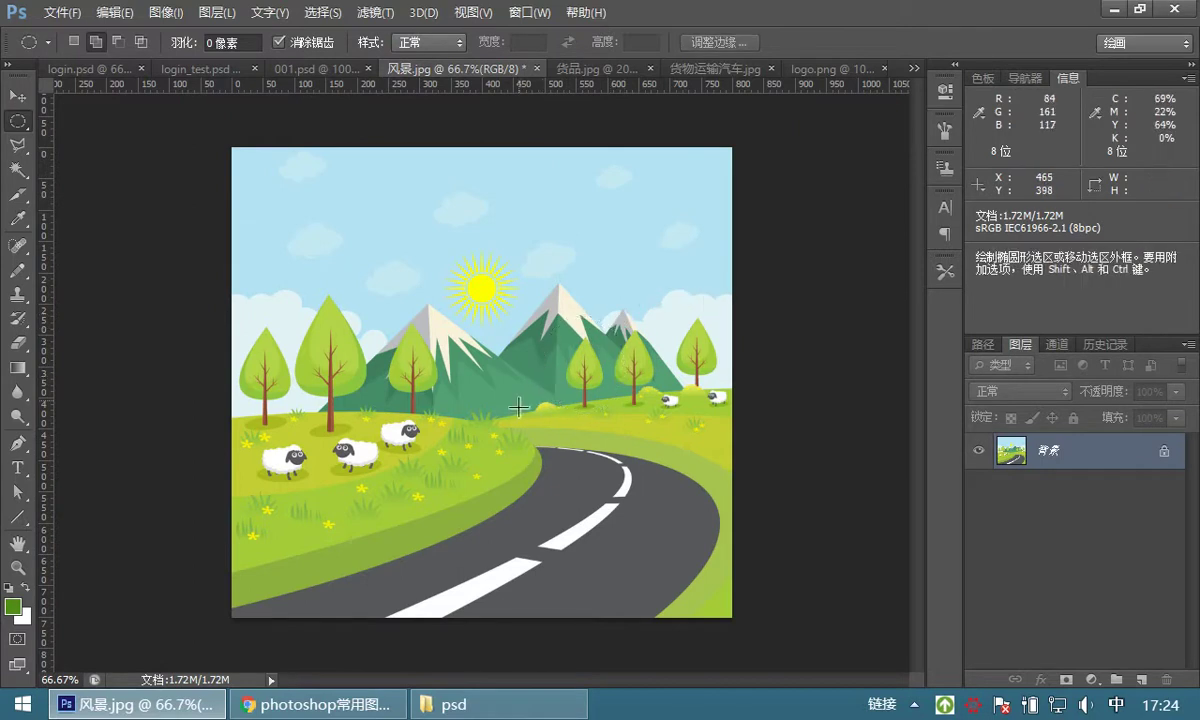
{"action": "key", "text": "shift+alt"}
{"action": "left_click_drag", "start_coordinate": [517, 381], "coordinate": [632, 313]}
{"action": "key", "text": "ctrl+d"}
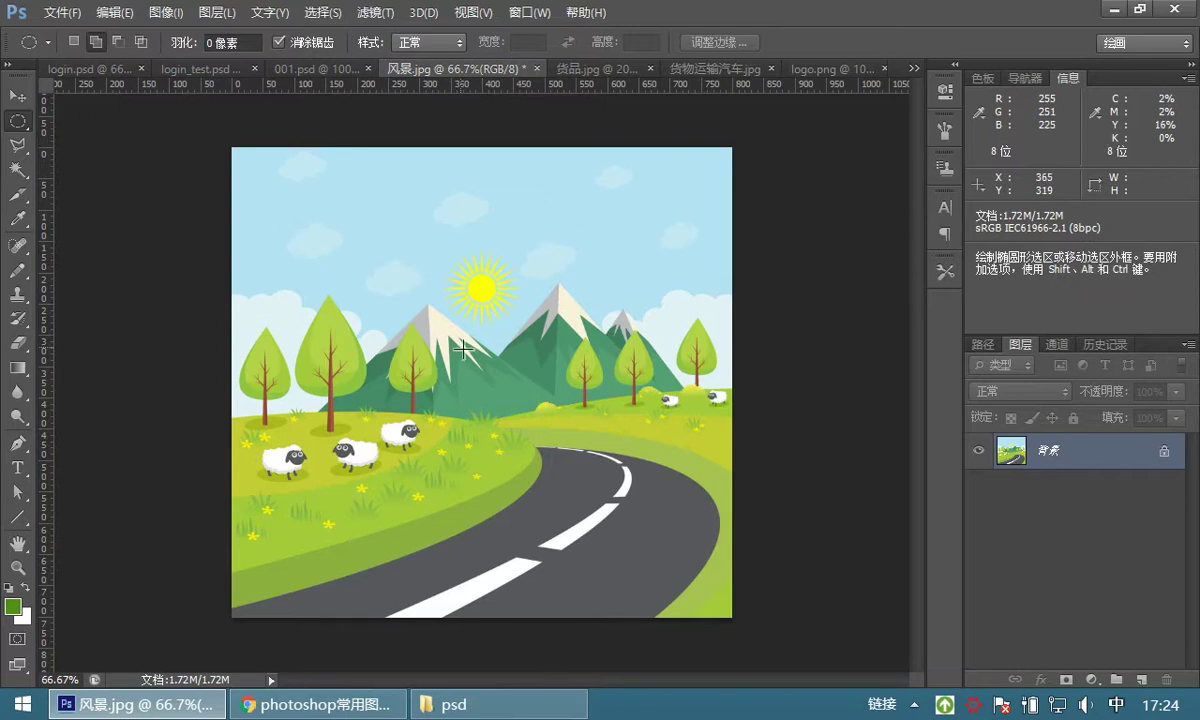
{"action": "key", "text": "shift"}
{"action": "left_click_drag", "start_coordinate": [351, 192], "coordinate": [616, 393]}
{"action": "left_click", "coordinate": [458, 332]}
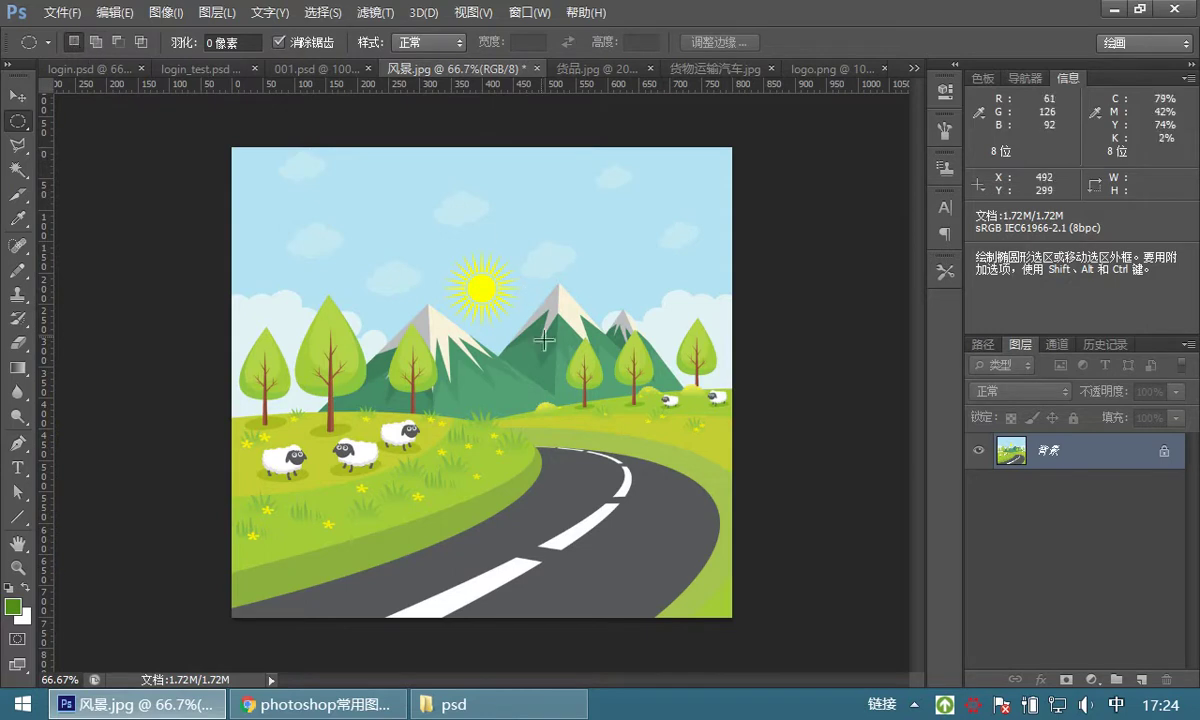
Draw a circular selection about 643 px across over the landscape and move it down over the mountains and road
{"action": "left_click_drag", "start_coordinate": [549, 374], "coordinate": [808, 165]}
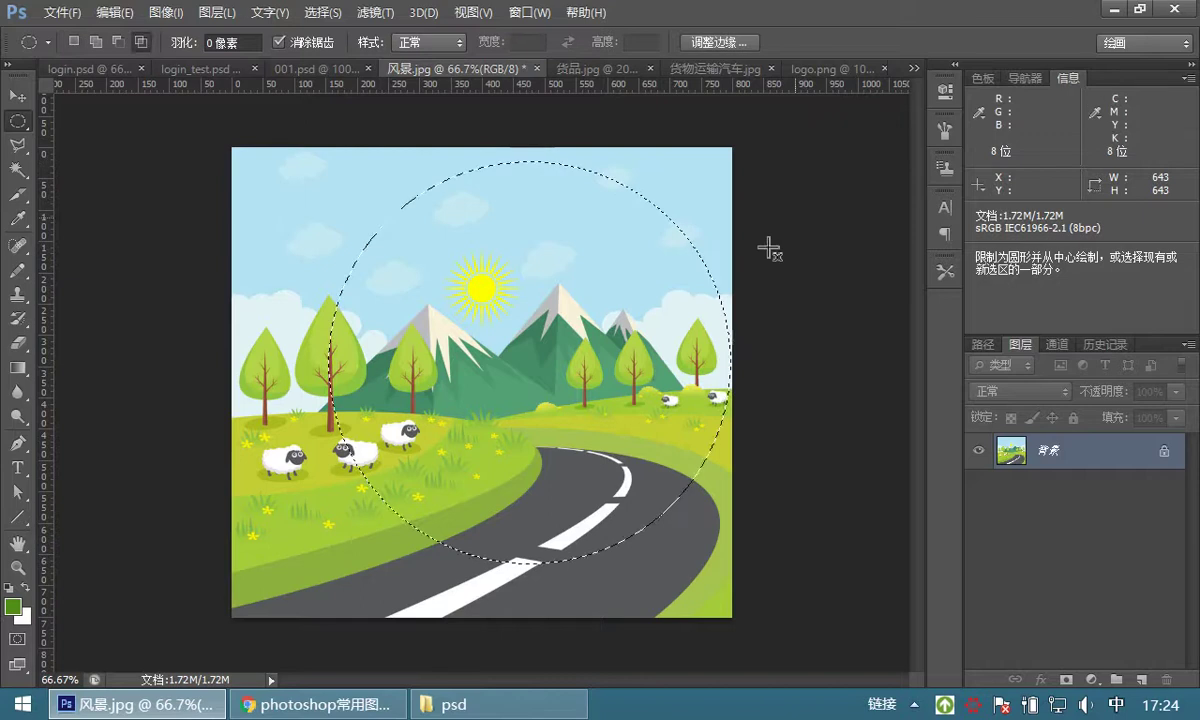
{"action": "left_click_drag", "start_coordinate": [553, 354], "coordinate": [557, 409]}
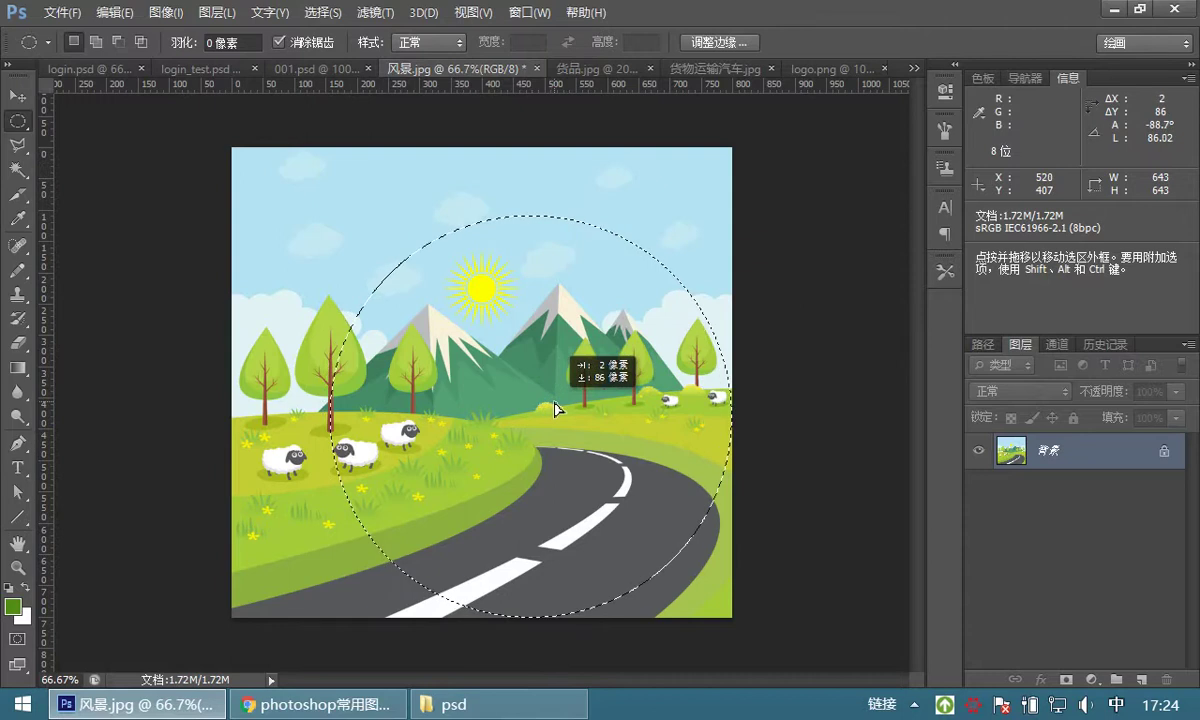
{"action": "left_click_drag", "start_coordinate": [557, 409], "coordinate": [585, 420]}
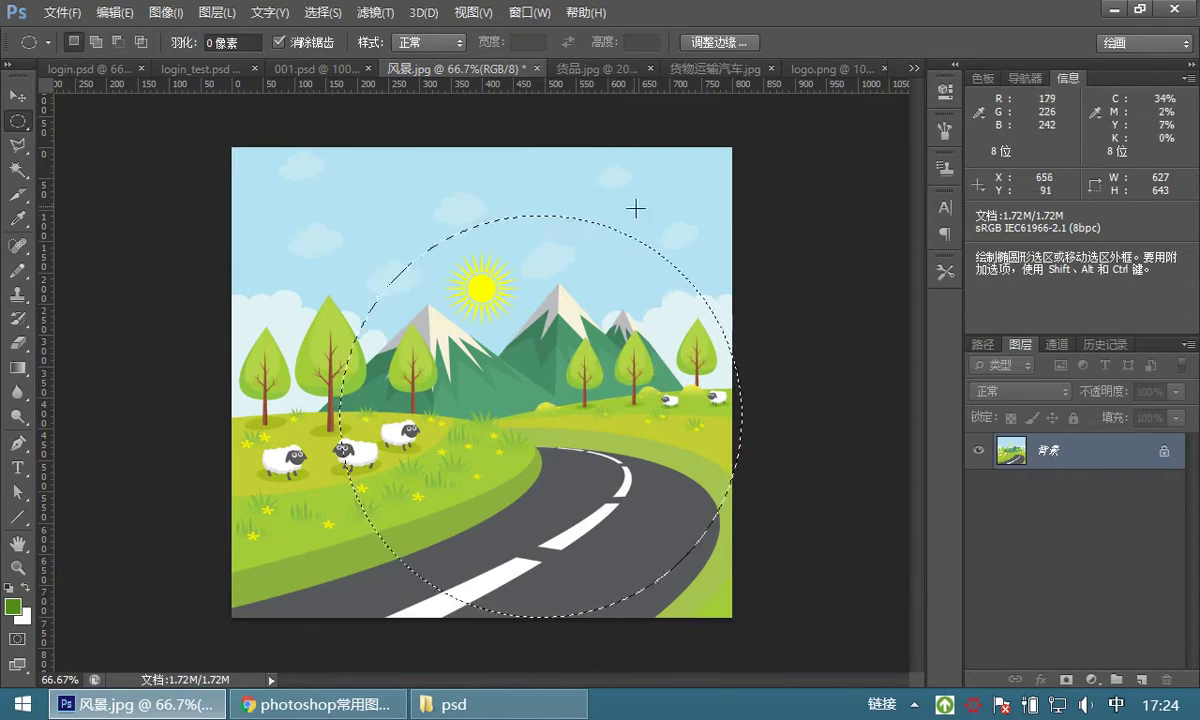
Transform the circular selection, scaling it proportionally to about 90.5% so it is about 582 px across
{"action": "left_click", "coordinate": [326, 13]}
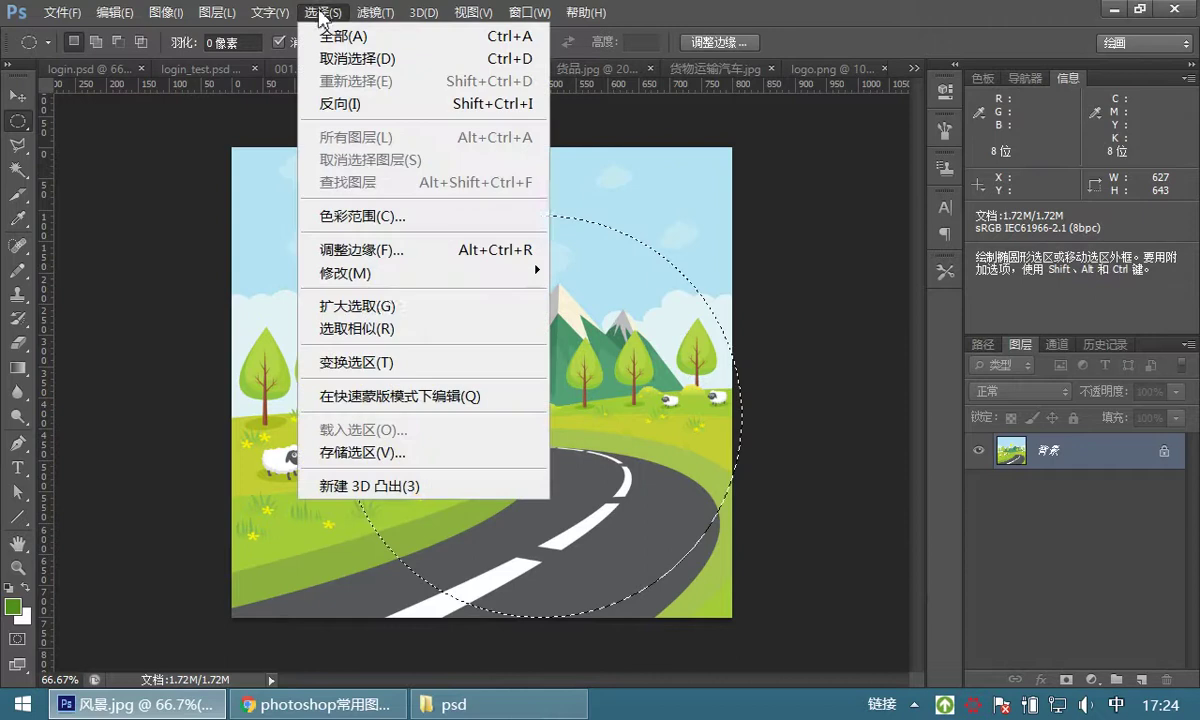
{"action": "left_click", "coordinate": [384, 365]}
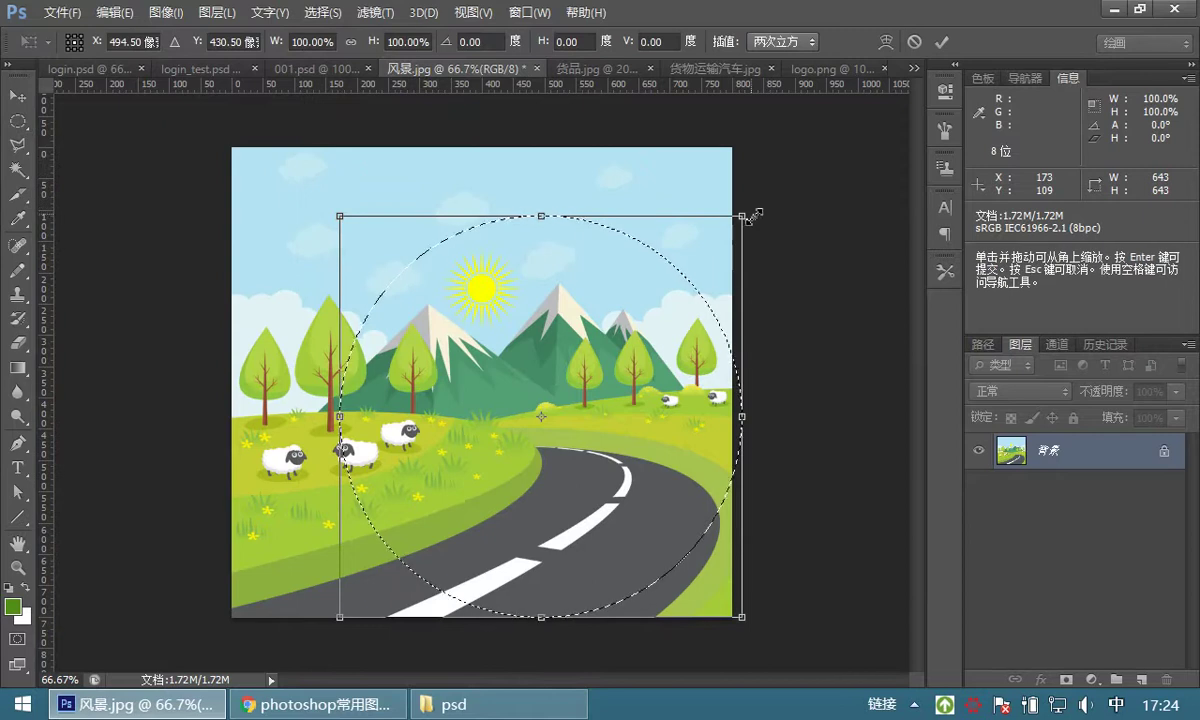
{"action": "left_click_drag", "start_coordinate": [742, 215], "coordinate": [707, 247]}
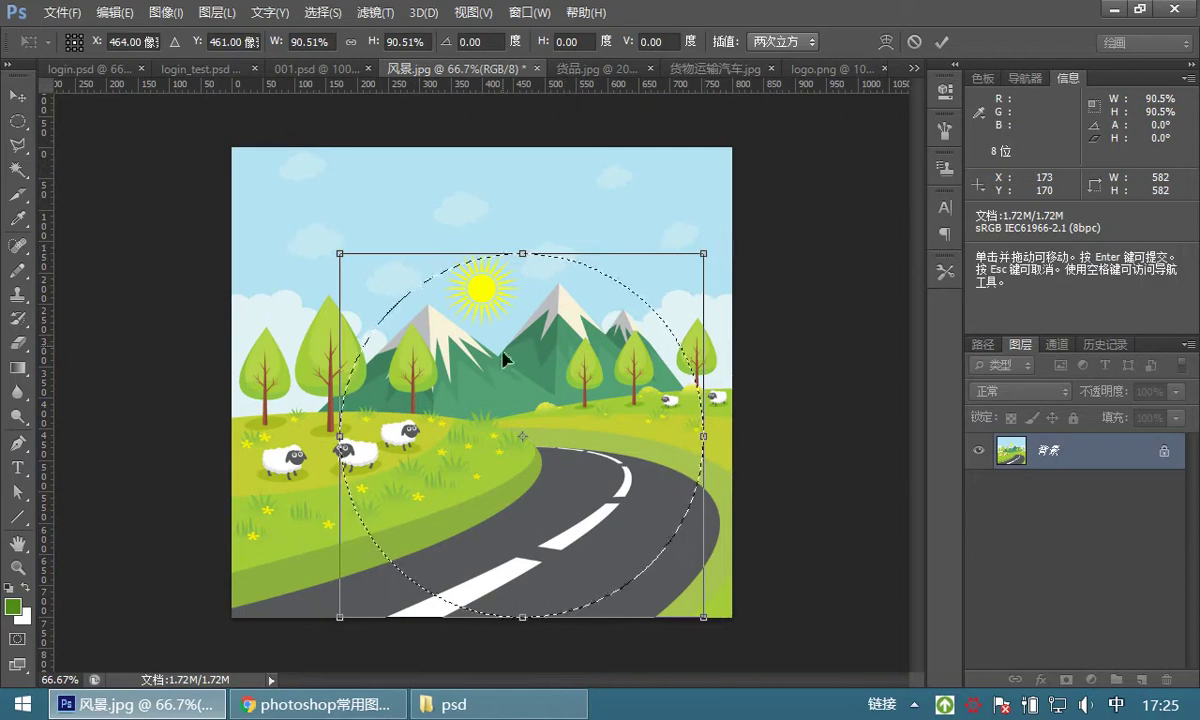
Nudge the scaled selection upward to a centre Y of 422 px and apply the selection transform
{"action": "key", "text": "Up"}
{"action": "key", "text": "Up"}
{"action": "key", "text": "Up"}
{"action": "key", "text": "Up"}
{"action": "key", "text": "Up"}
{"action": "key", "text": "Up"}
{"action": "key", "text": "Up"}
{"action": "key", "text": "Up"}
{"action": "key", "text": "Up"}
{"action": "key", "text": "Up"}
{"action": "key", "text": "Up"}
{"action": "key", "text": "Up"}
{"action": "key", "text": "Up"}
{"action": "key", "text": "Up"}
{"action": "key", "text": "Up"}
{"action": "key", "text": "Up"}
{"action": "key", "text": "Up"}
{"action": "key", "text": "Up"}
{"action": "key", "text": "Up"}
{"action": "key", "text": "Up"}
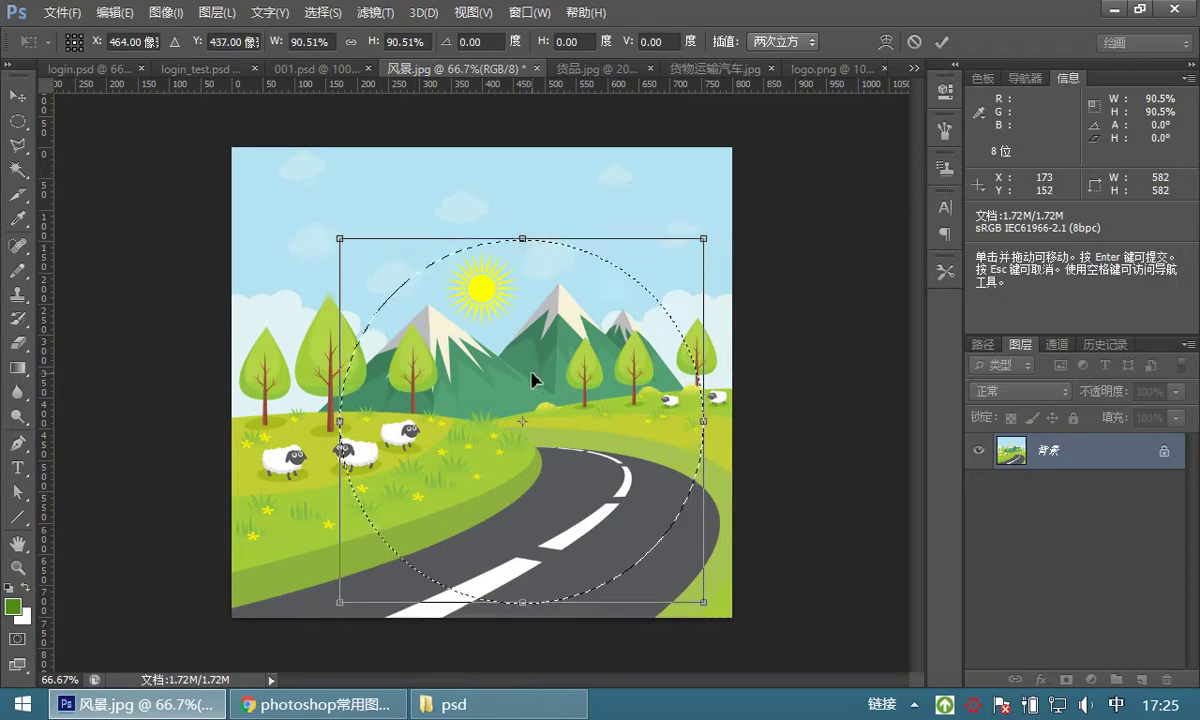
{"action": "key", "text": "Up"}
{"action": "key", "text": "Up"}
{"action": "key", "text": "Up"}
{"action": "key", "text": "Up"}
{"action": "key", "text": "Up"}
{"action": "key", "text": "Up"}
{"action": "key", "text": "Up"}
{"action": "key", "text": "Up"}
{"action": "key", "text": "Up"}
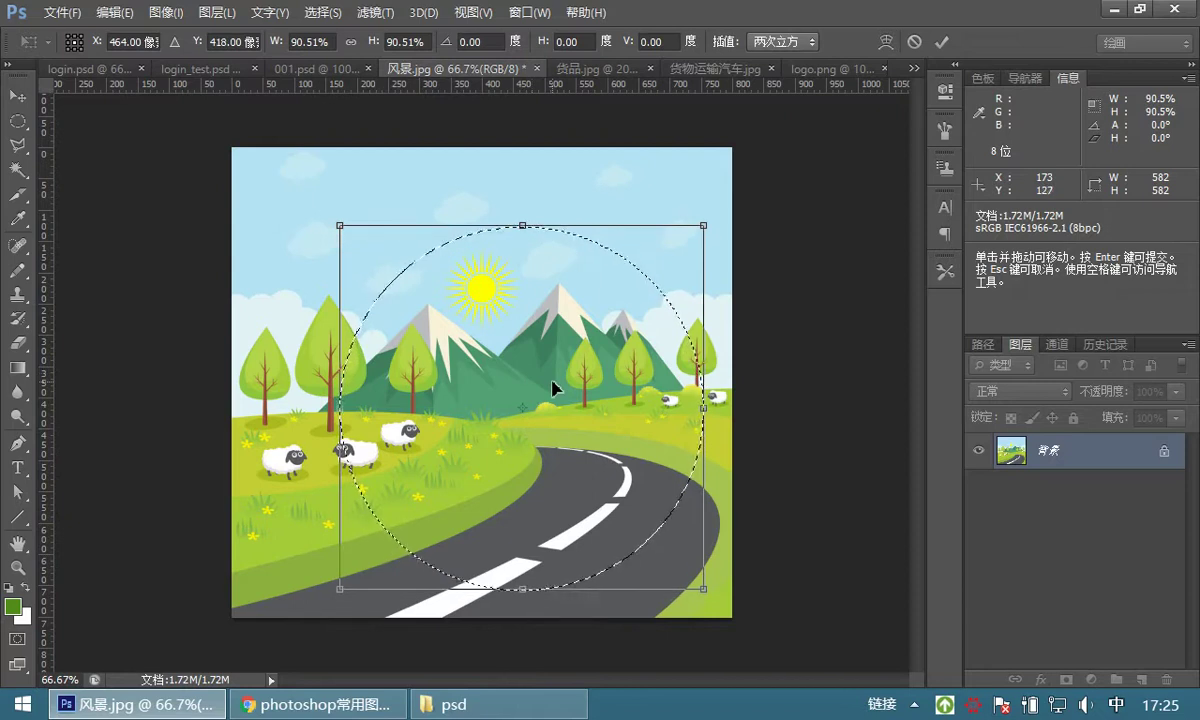
{"action": "key", "text": "Down"}
{"action": "key", "text": "Down"}
{"action": "key", "text": "Down"}
{"action": "key", "text": "Down"}
{"action": "key", "text": "Down"}
{"action": "key", "text": "Down"}
{"action": "key", "text": "Down"}
{"action": "key", "text": "Down"}
{"action": "key", "text": "Down"}
{"action": "key", "text": "Down"}
{"action": "key", "text": "Down"}
{"action": "key", "text": "Down"}
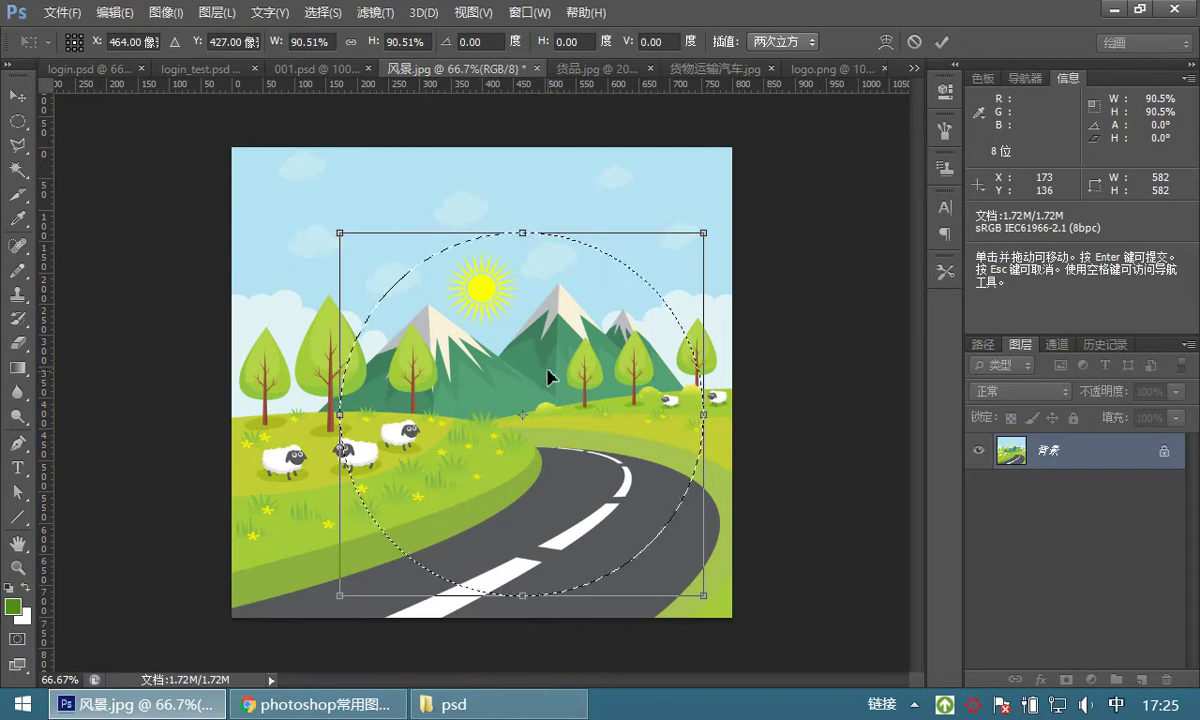
{"action": "key", "text": "Up"}
{"action": "key", "text": "Up"}
{"action": "key", "text": "Up"}
{"action": "key", "text": "Up"}
{"action": "key", "text": "Up"}
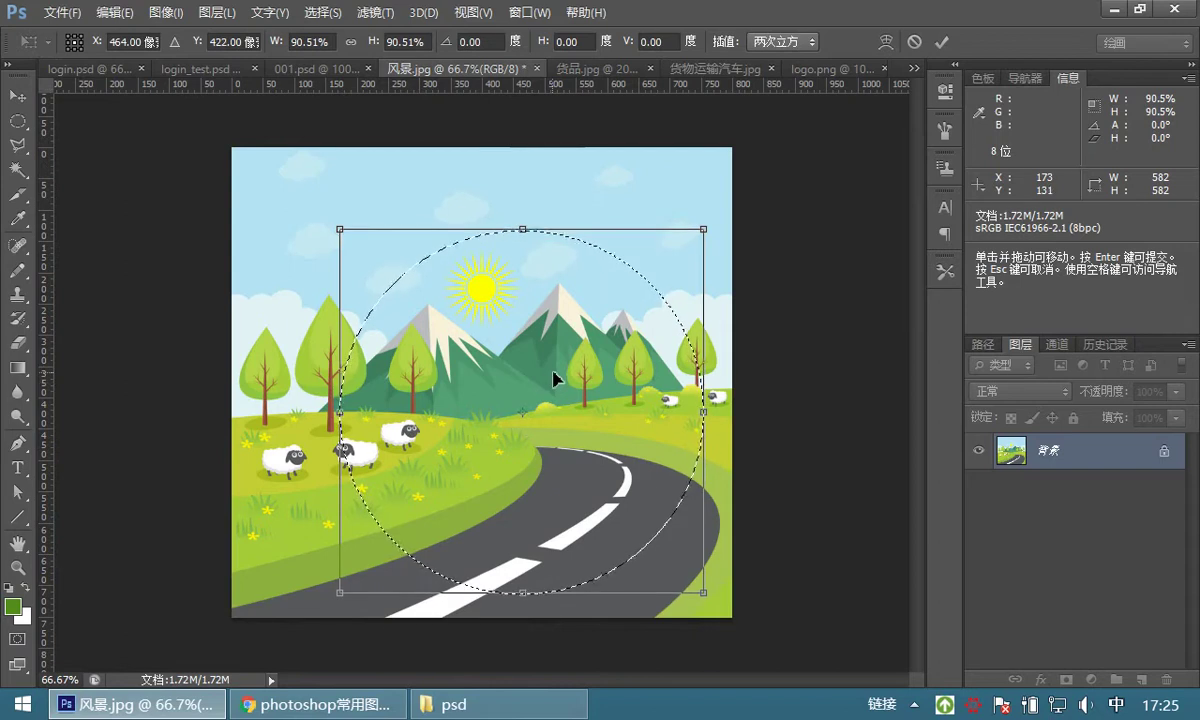
{"action": "key", "text": "Return"}
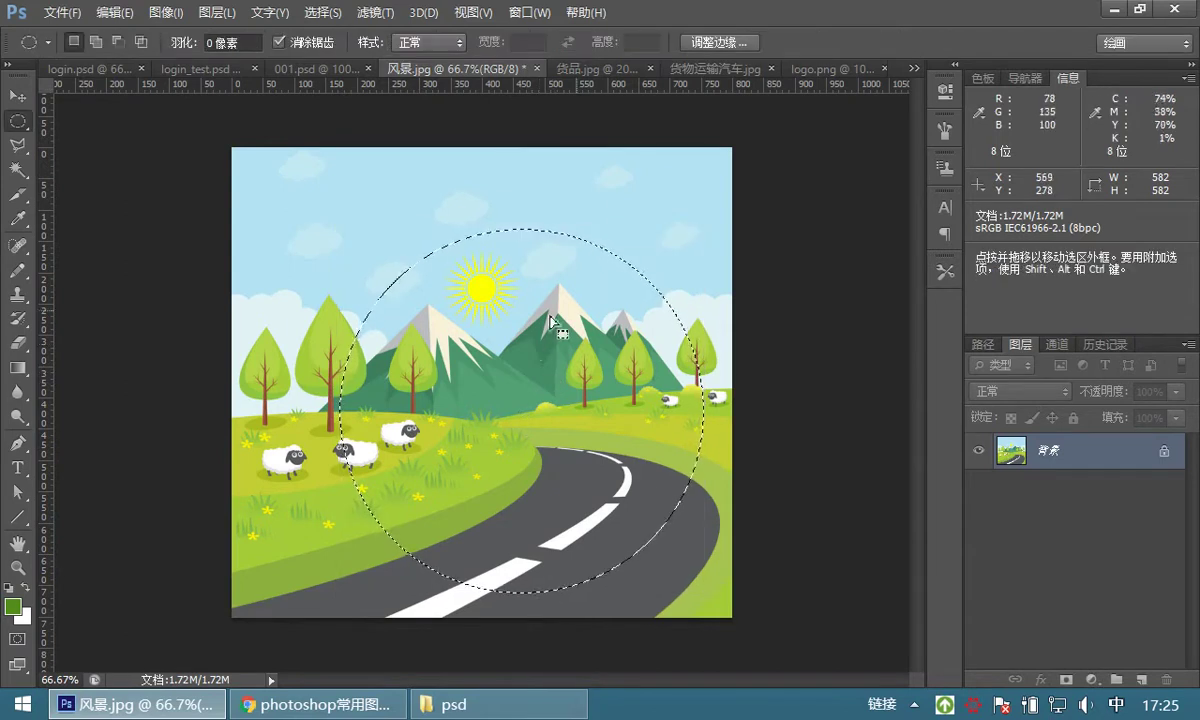
Copy the circular landscape selection from 风景.jpg and paste it into login_test.psd
{"action": "left_click", "coordinate": [70, 68]}
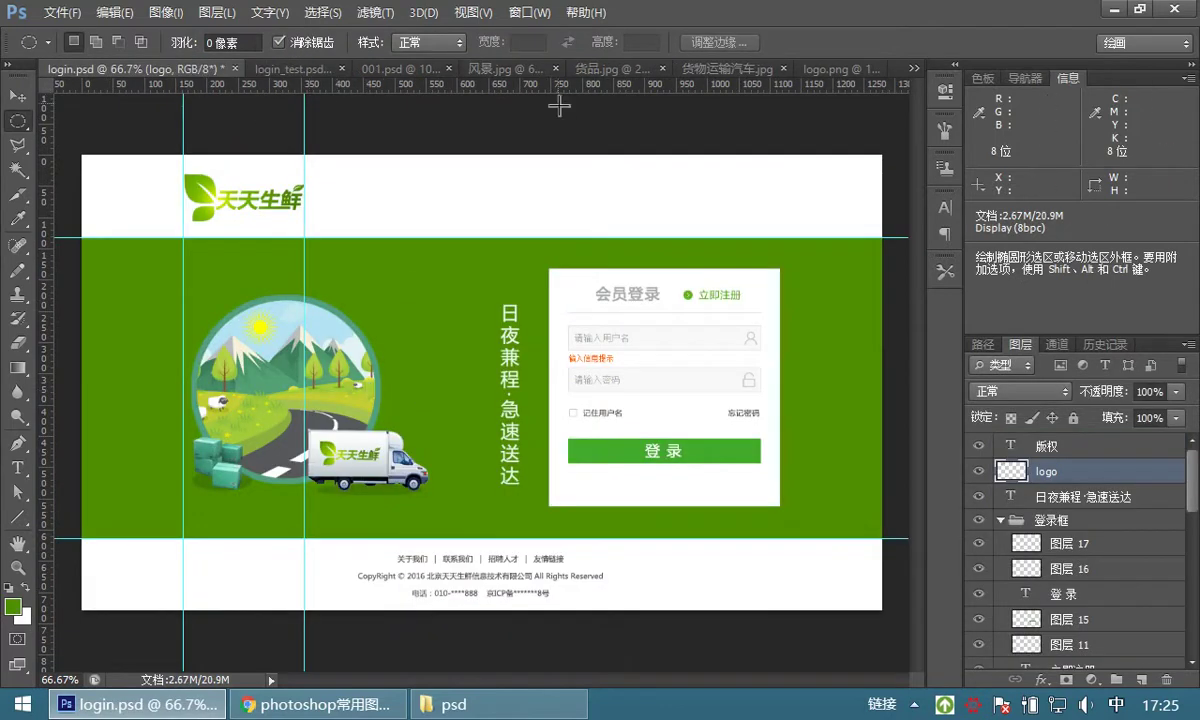
{"action": "left_click", "coordinate": [503, 72]}
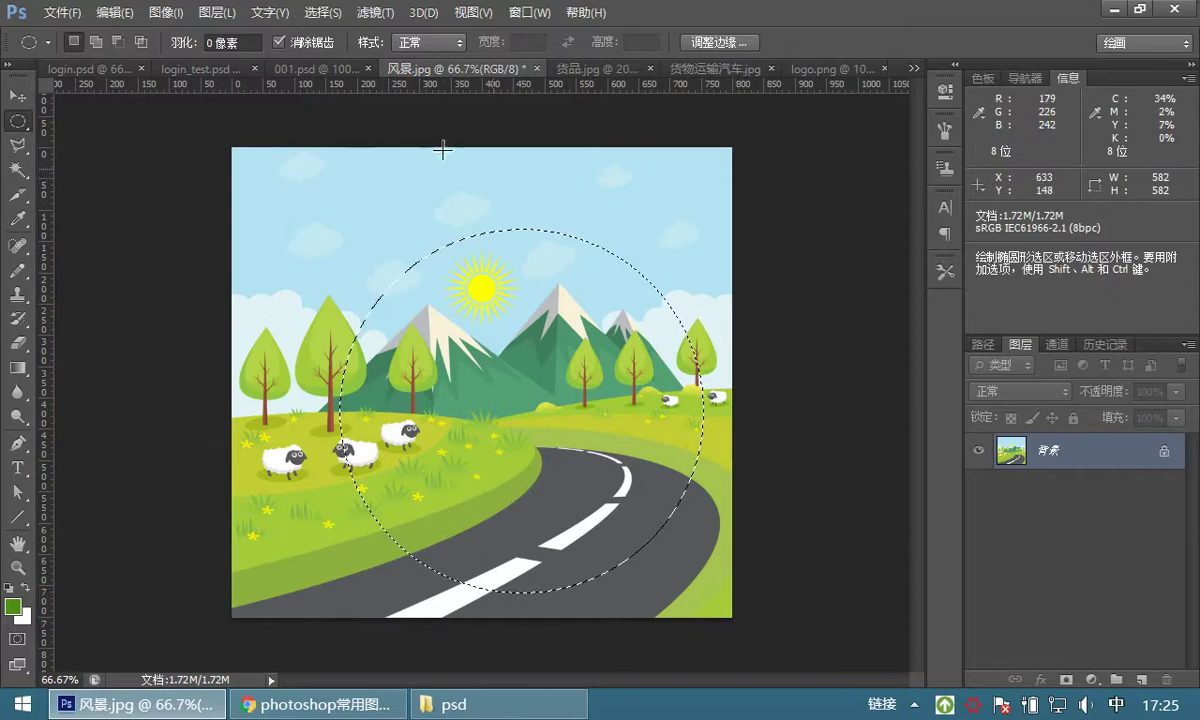
{"action": "left_click", "coordinate": [108, 72]}
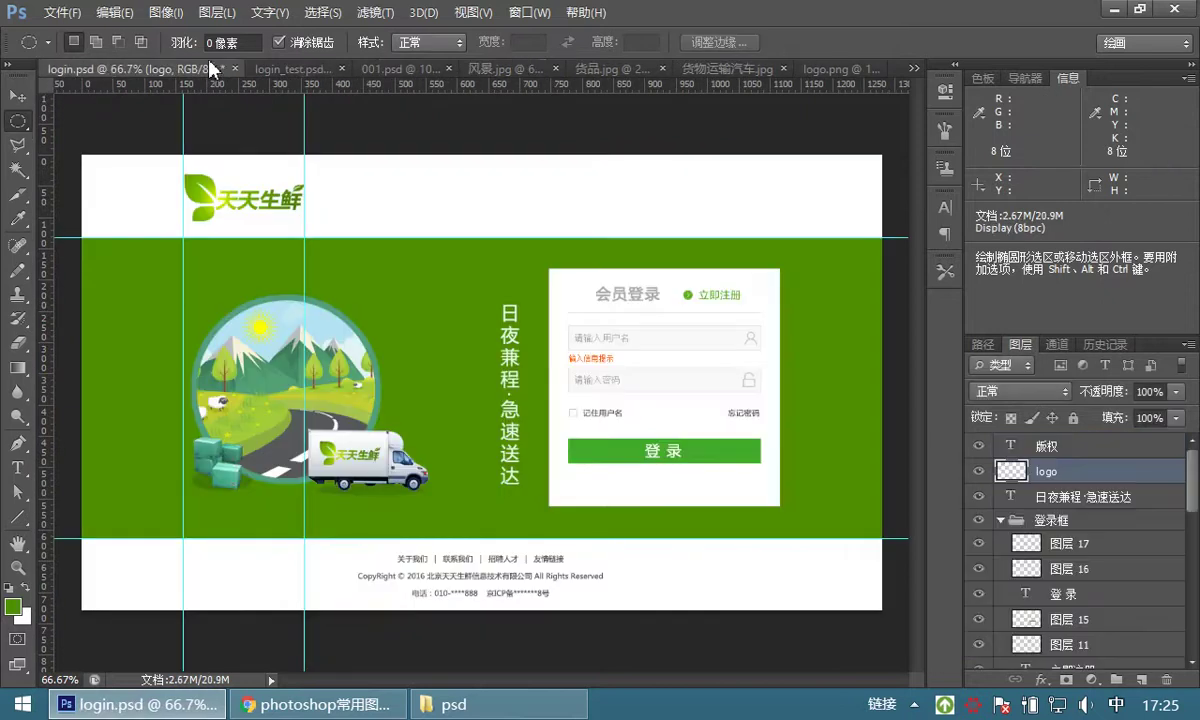
{"action": "left_click", "coordinate": [298, 70]}
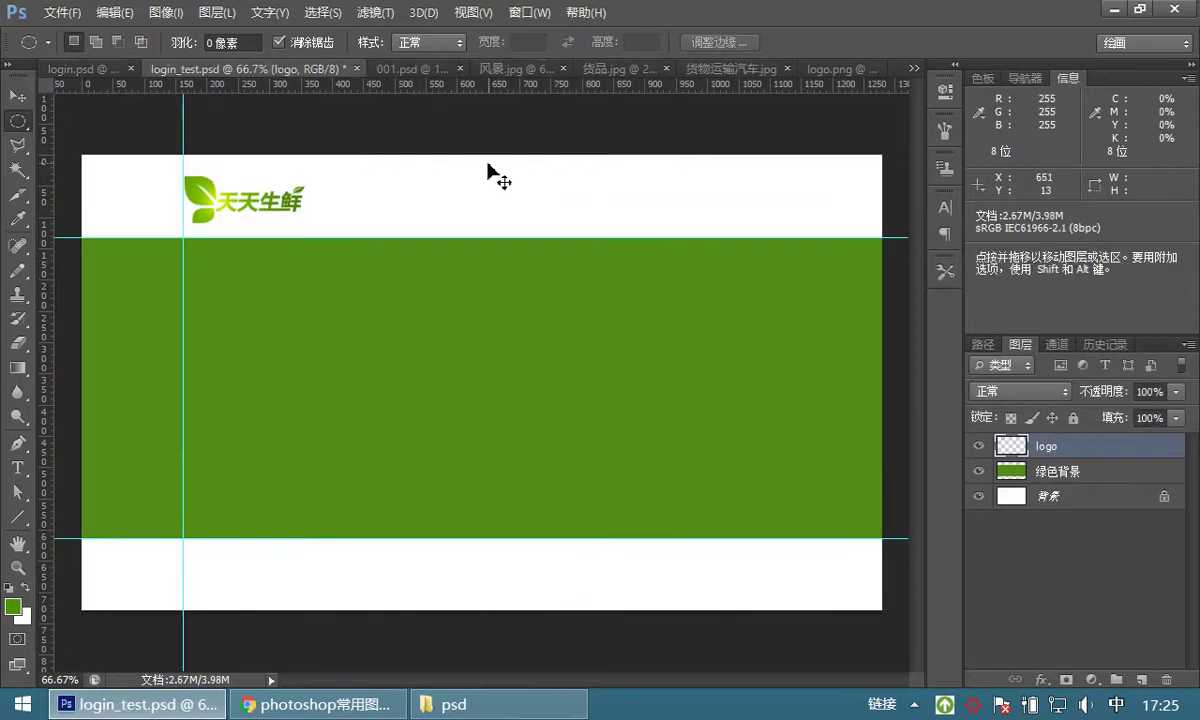
{"action": "key", "text": "ctrl+v"}
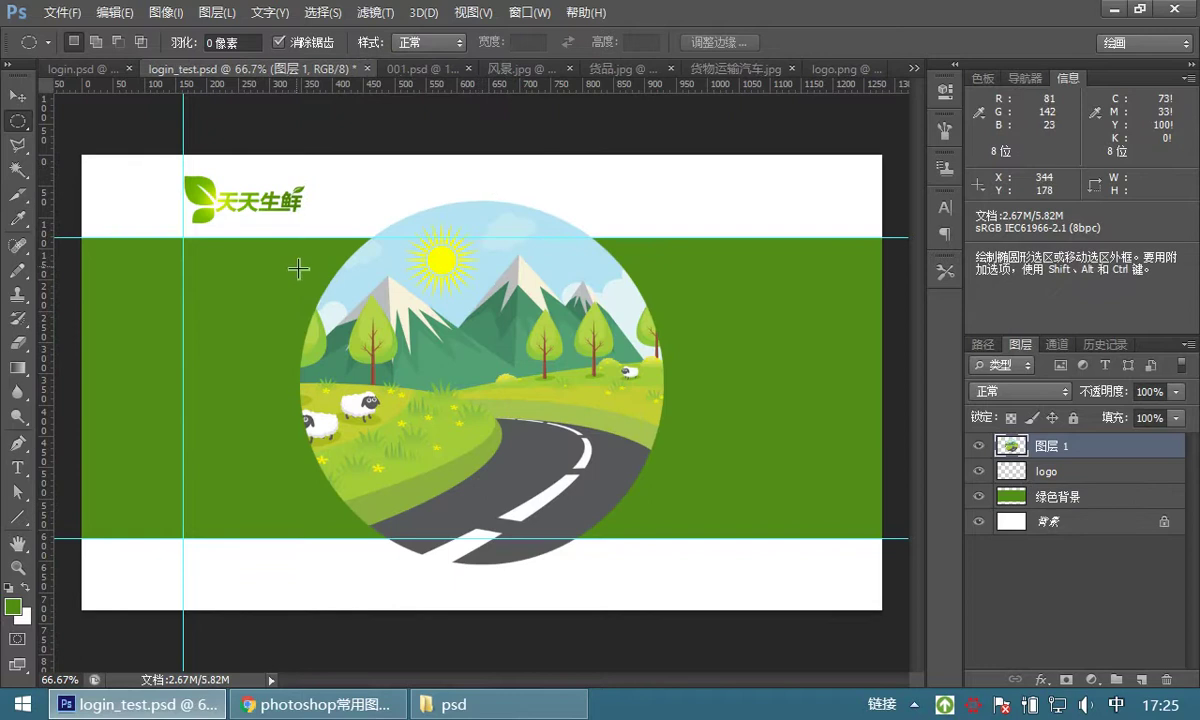
In login.psd, select the 公路 layer and place a vertical guide at the inner left edge of the circular landscape
{"action": "left_click", "coordinate": [18, 95]}
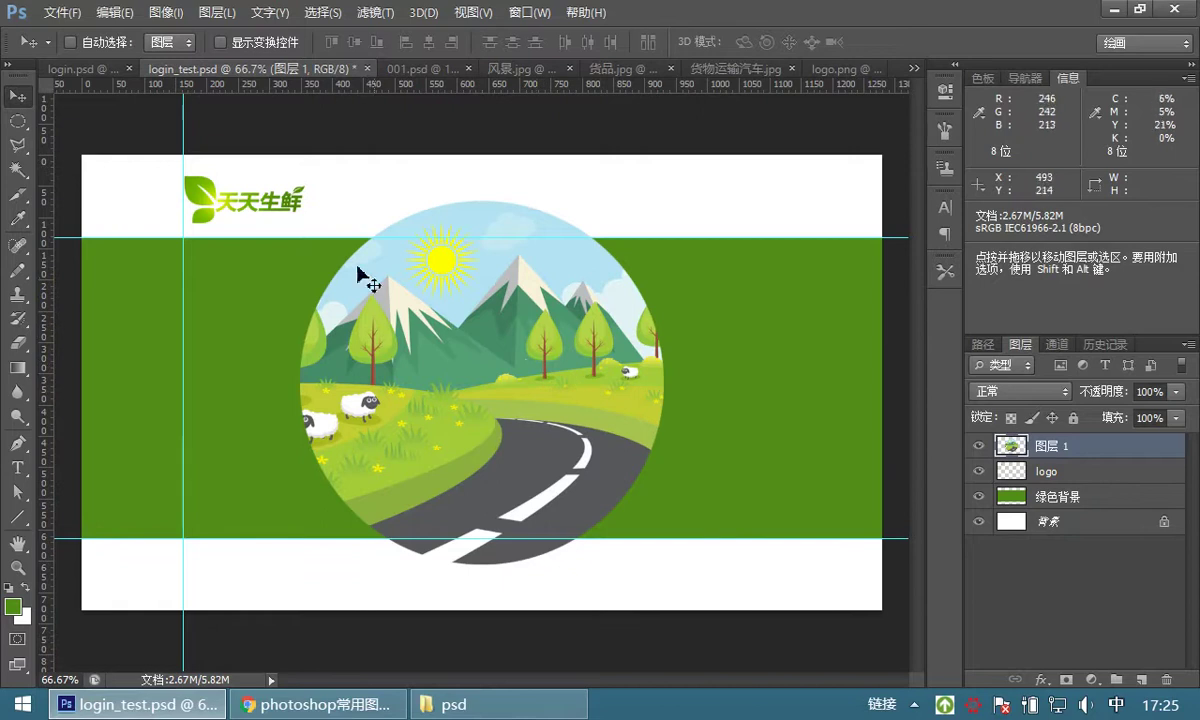
{"action": "left_click", "coordinate": [88, 80]}
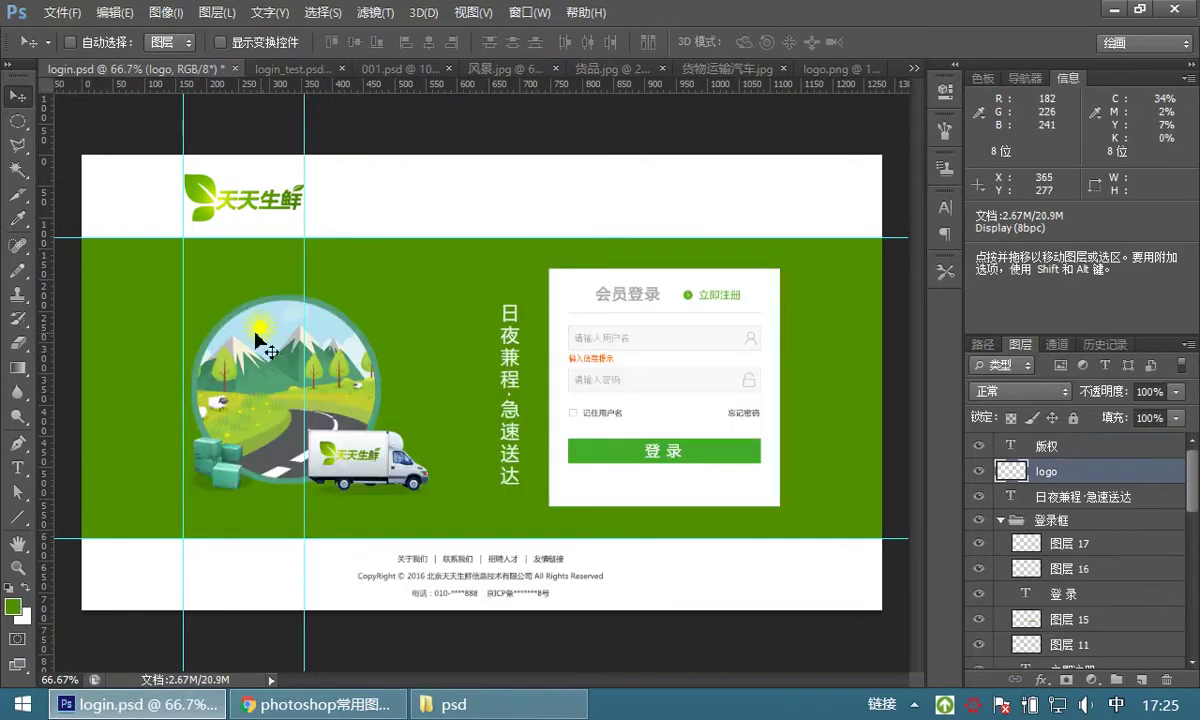
{"action": "left_click", "coordinate": [18, 567]}
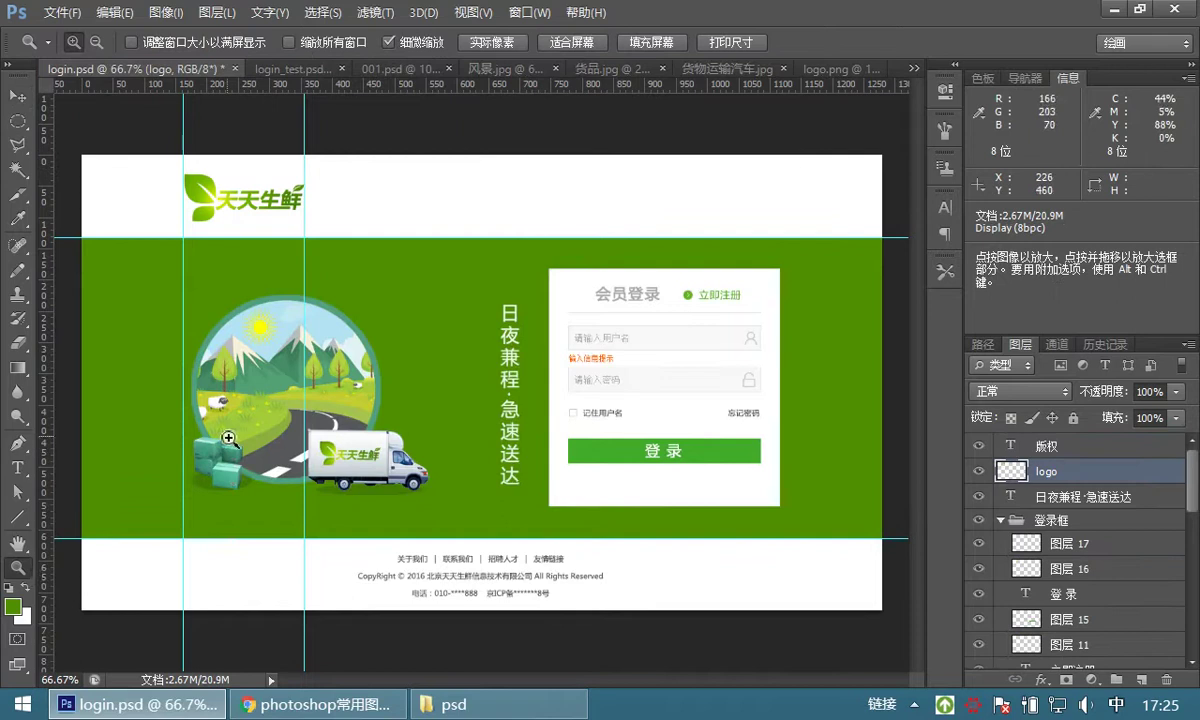
{"action": "left_click", "coordinate": [215, 410]}
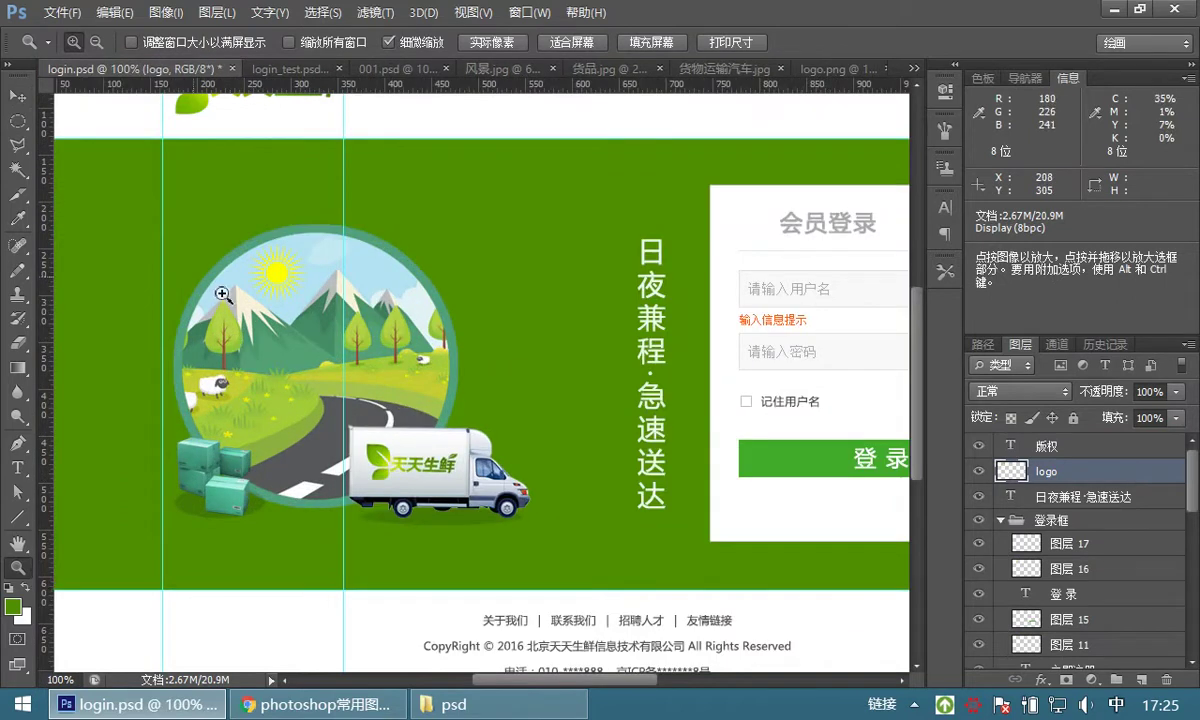
{"action": "left_click", "coordinate": [18, 95]}
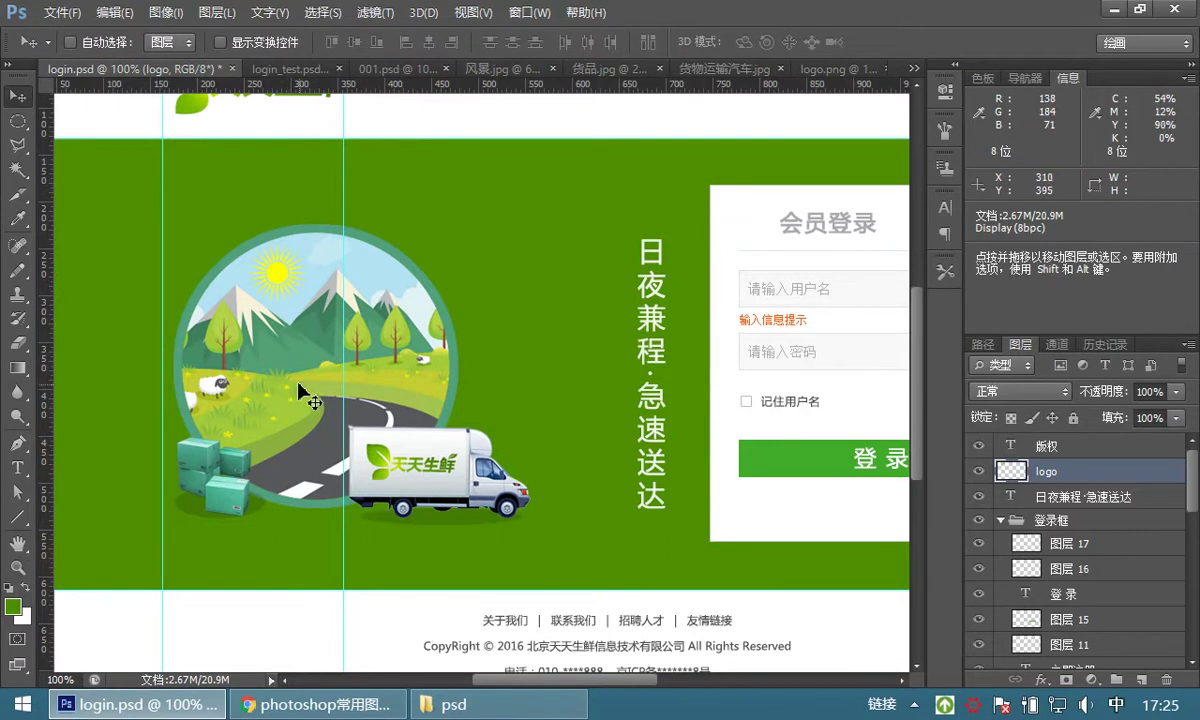
{"action": "left_click", "coordinate": [295, 334], "text": "ctrl"}
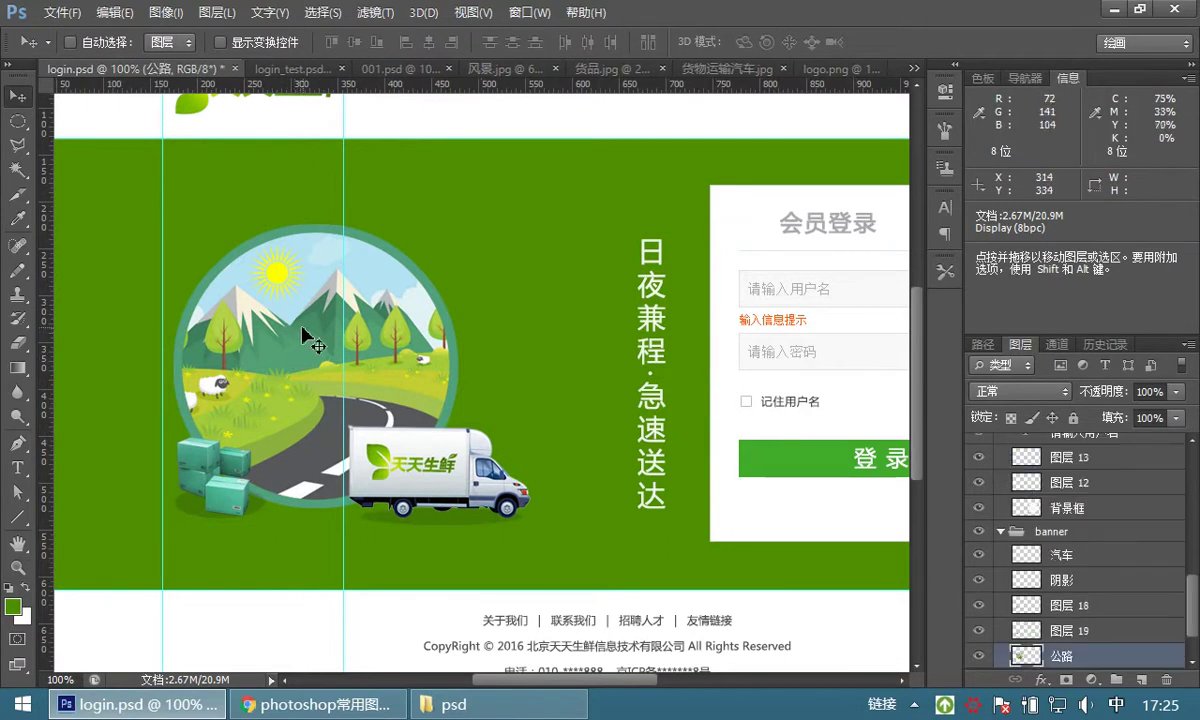
{"action": "left_click_drag", "start_coordinate": [43, 382], "coordinate": [182, 396]}
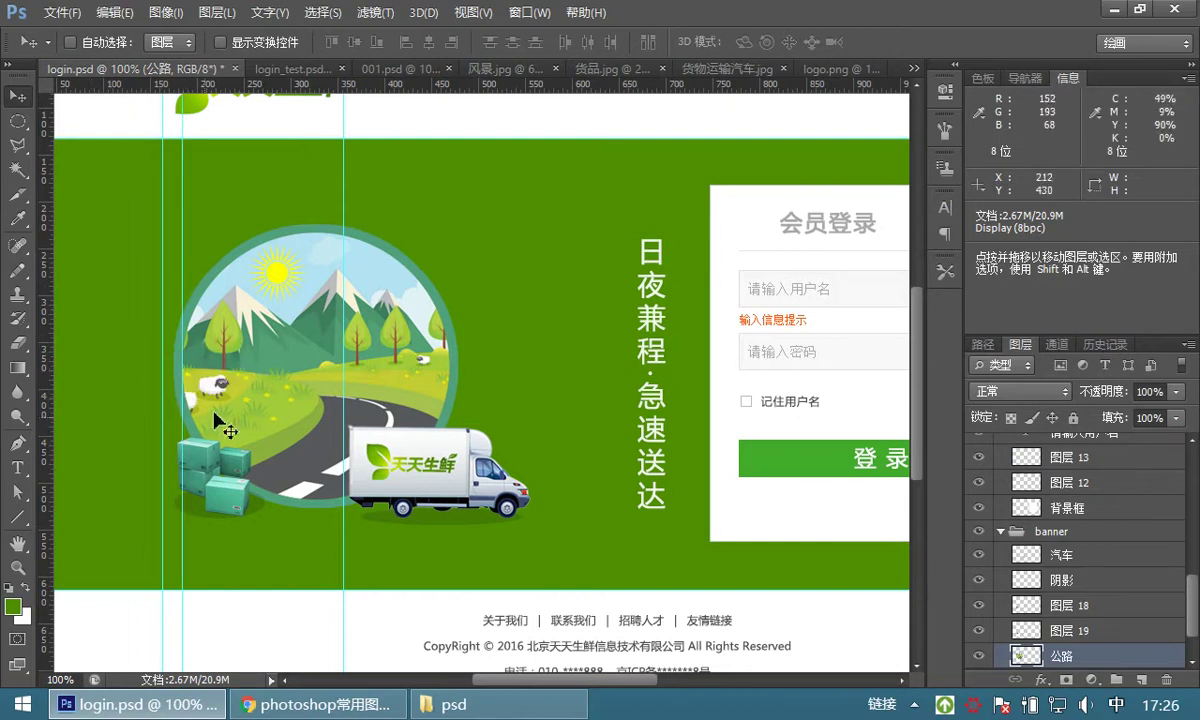
Place a vertical guide at the landscape's inner right edge and measure the width between both inner-edge guides with a rectangular selection
{"action": "left_click_drag", "start_coordinate": [44, 414], "coordinate": [451, 413]}
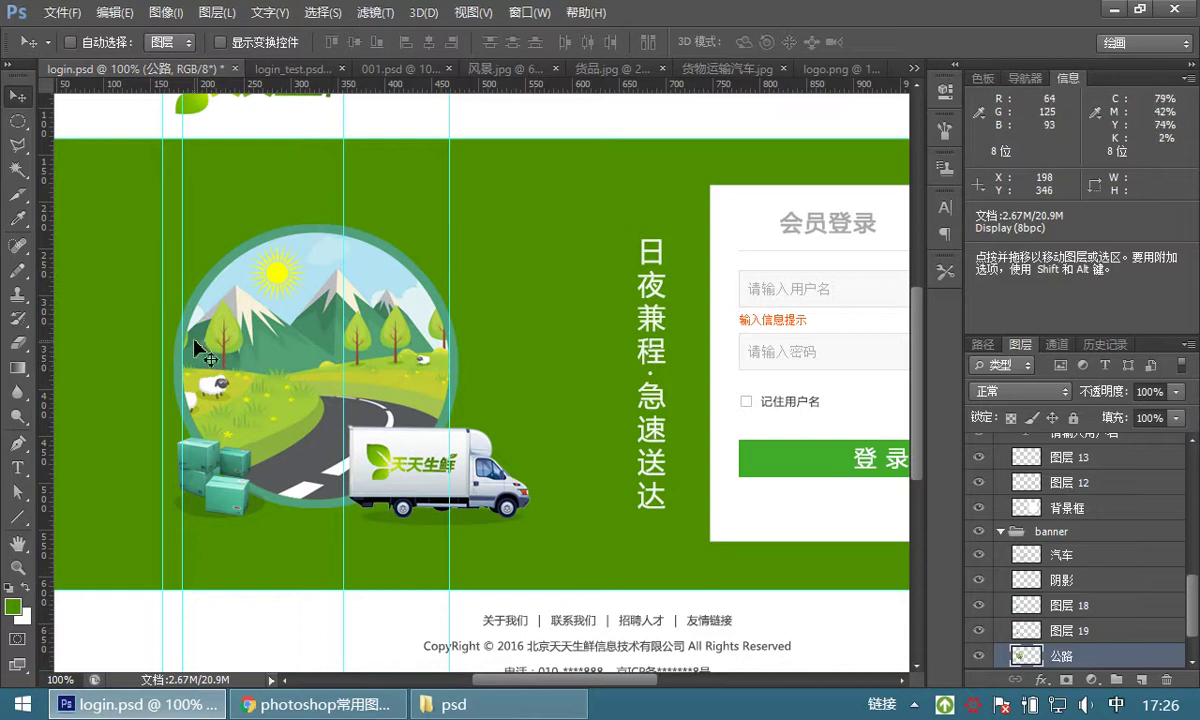
{"action": "left_click", "coordinate": [17, 124]}
{"action": "left_click", "coordinate": [80, 119]}
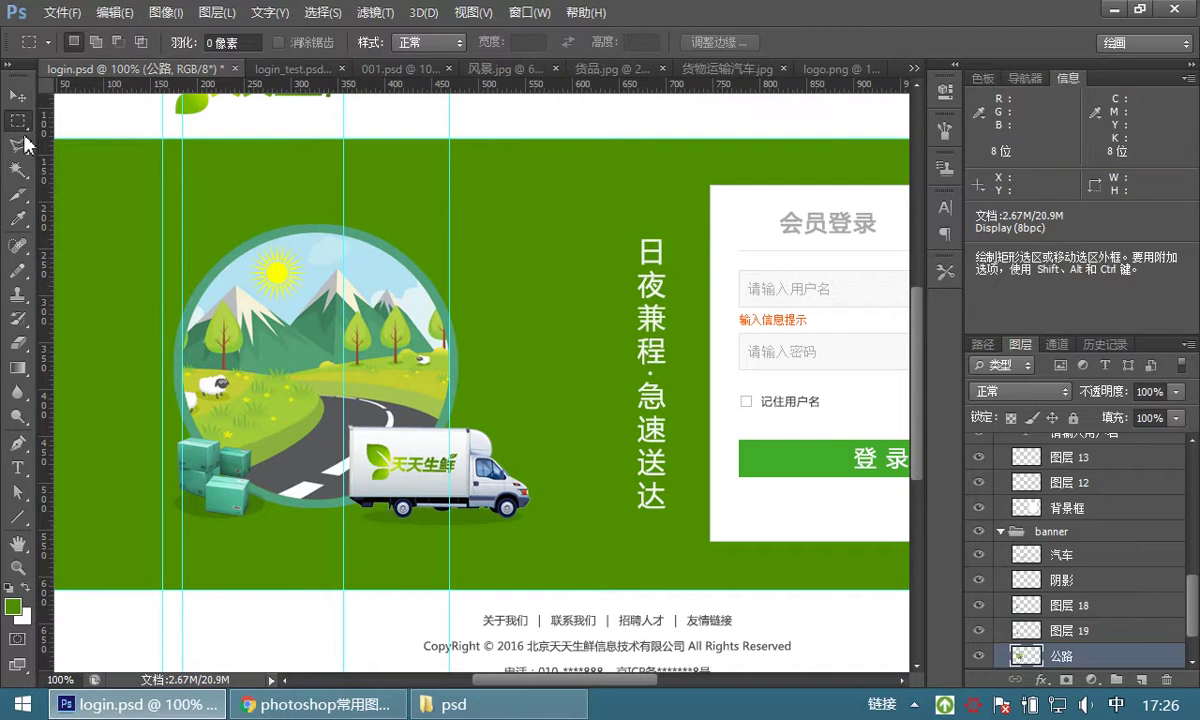
{"action": "left_click_drag", "start_coordinate": [183, 271], "coordinate": [453, 402]}
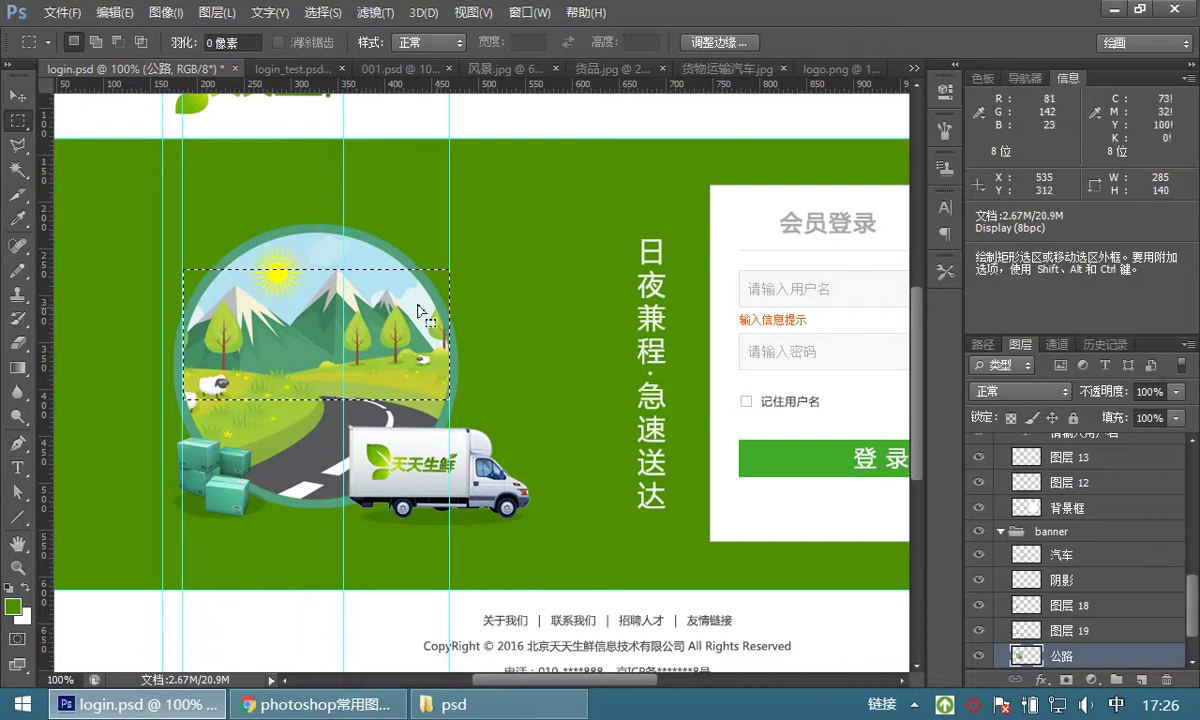
In login_test.psd, make a fixed-size rectangular selection 285 px wide and 60 px high on the green banner
{"action": "left_click", "coordinate": [295, 69]}
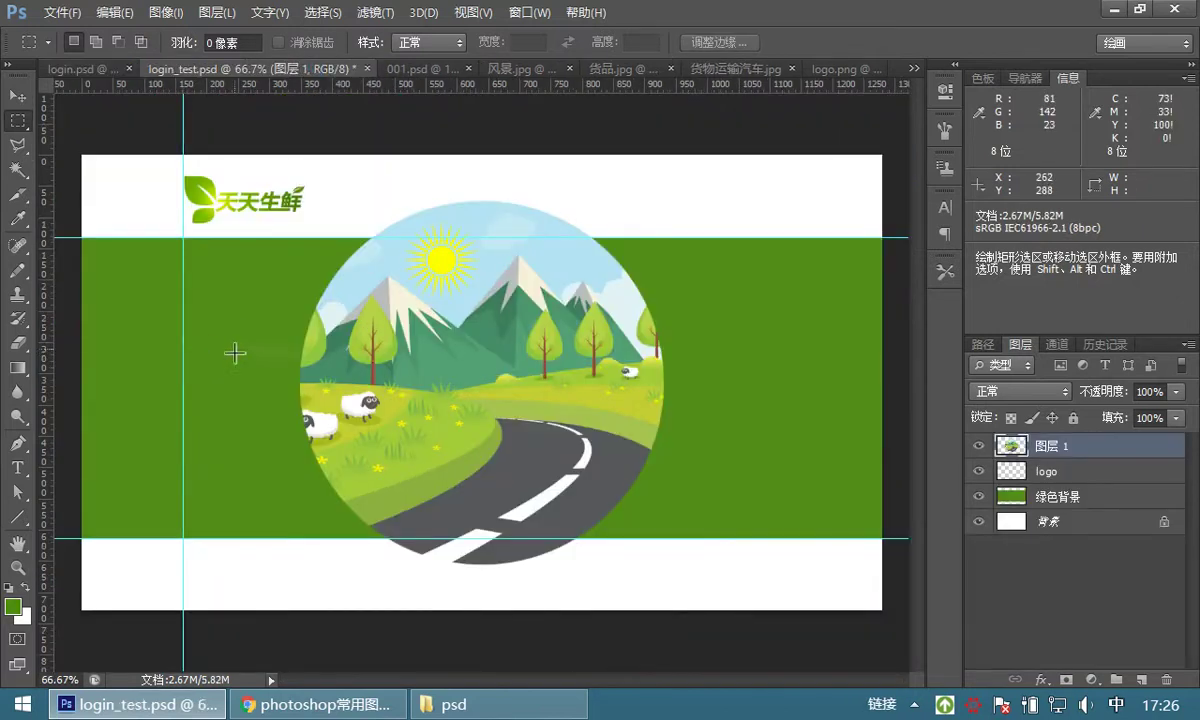
{"action": "left_click_drag", "start_coordinate": [184, 321], "coordinate": [358, 410]}
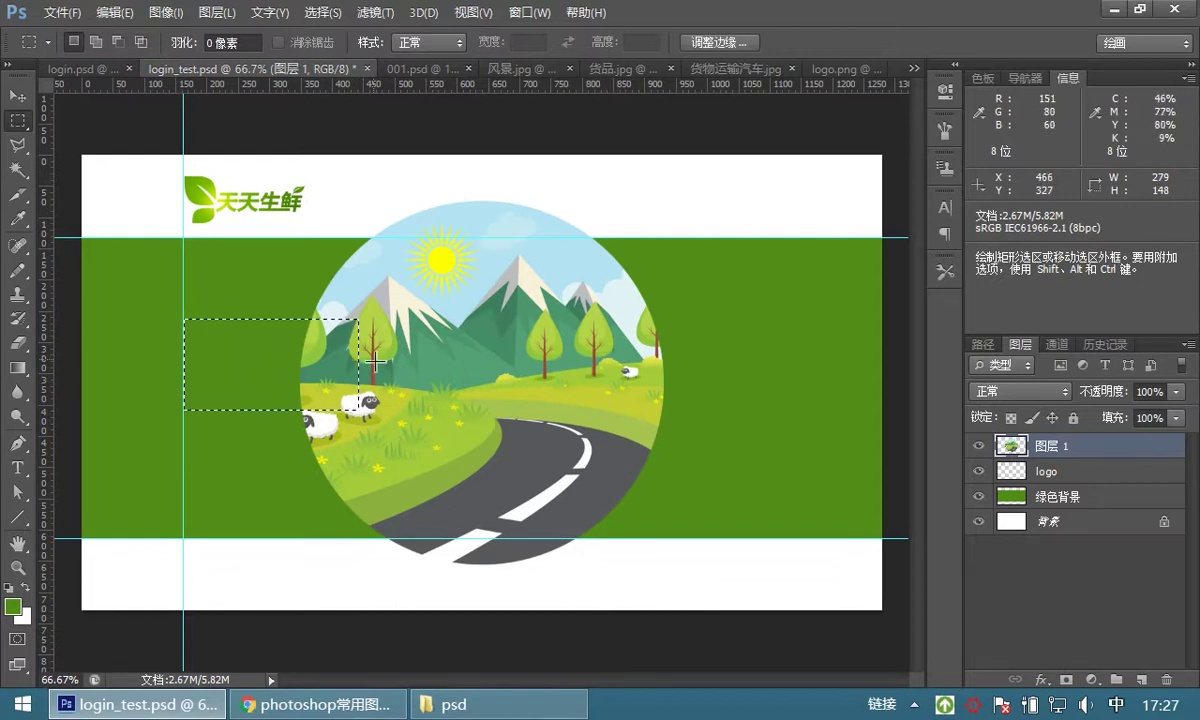
{"action": "key", "text": "ctrl+d"}
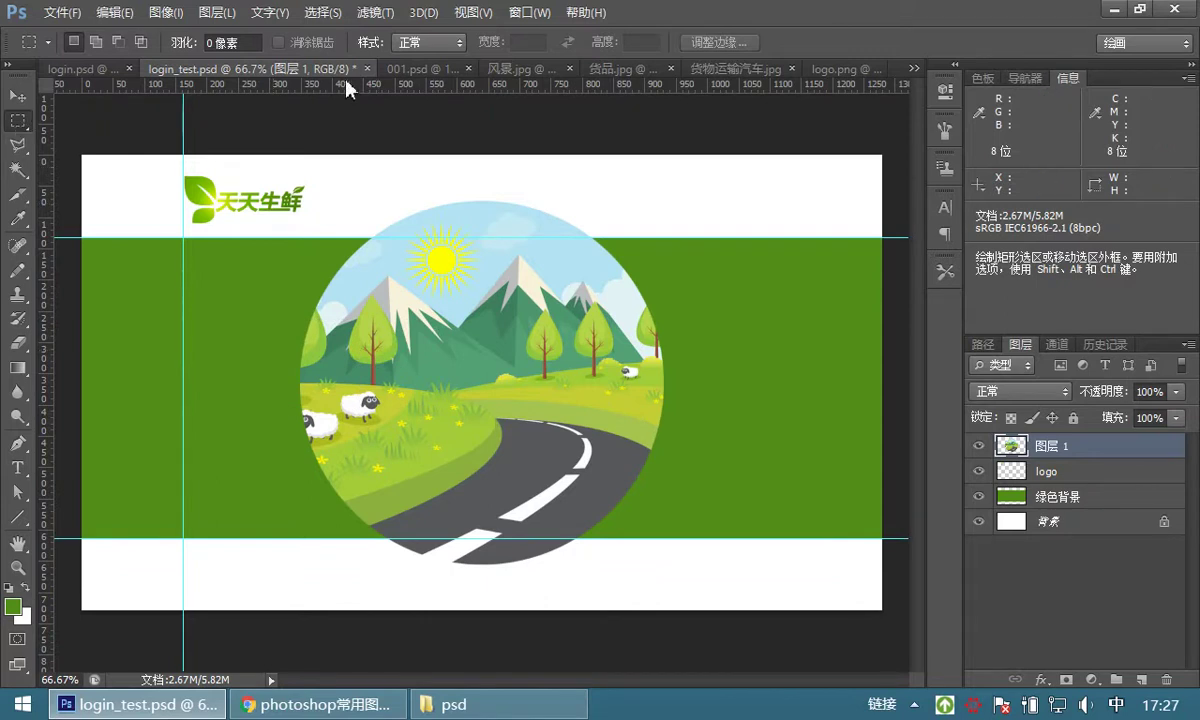
{"action": "left_click", "coordinate": [420, 42]}
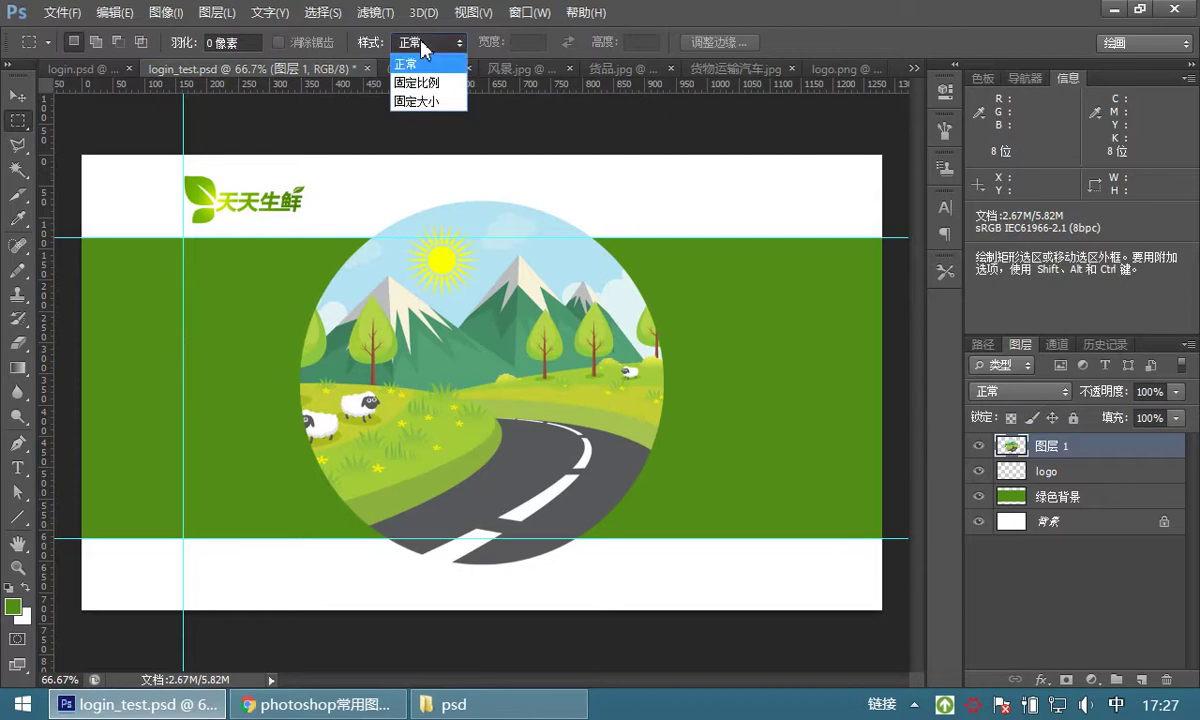
{"action": "left_click", "coordinate": [418, 102]}
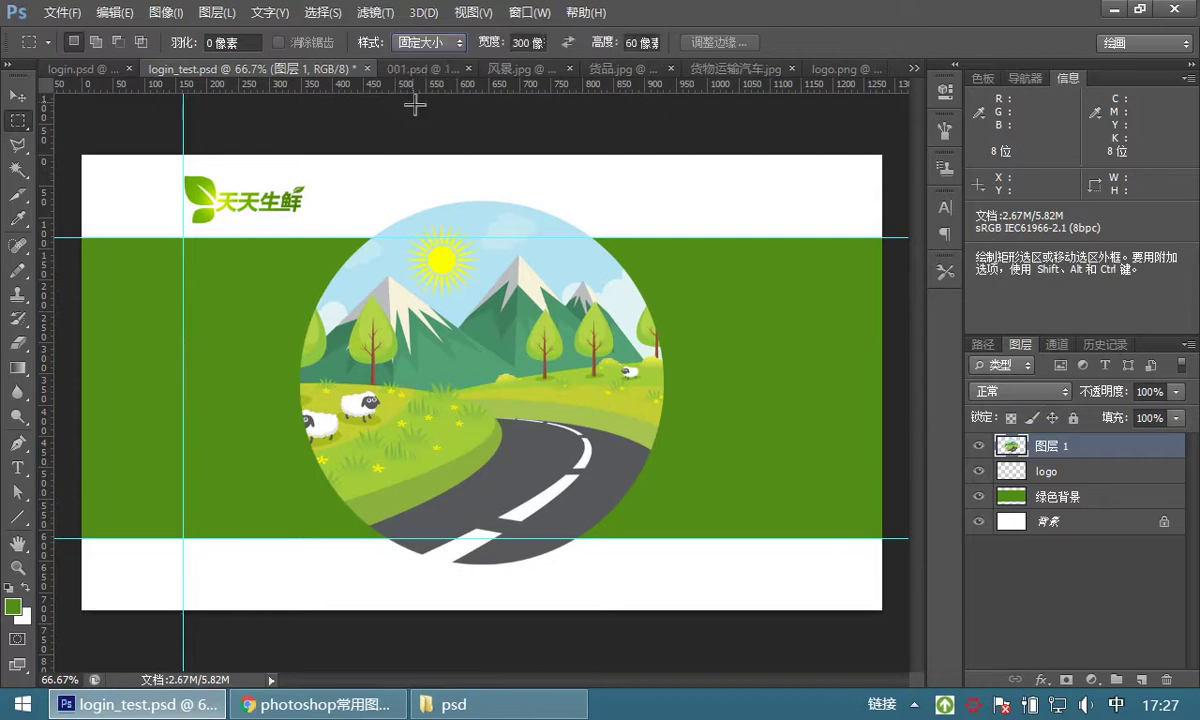
{"action": "left_click", "coordinate": [536, 43]}
{"action": "type", "text": "285"}
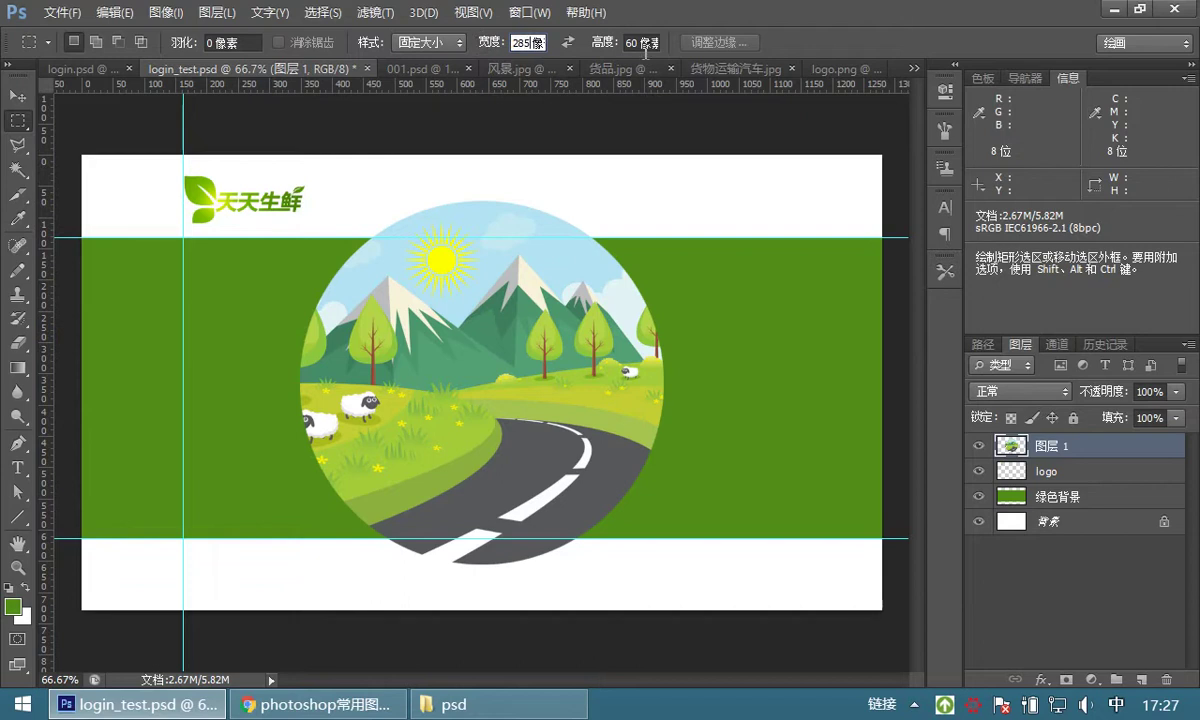
{"action": "left_click", "coordinate": [230, 315]}
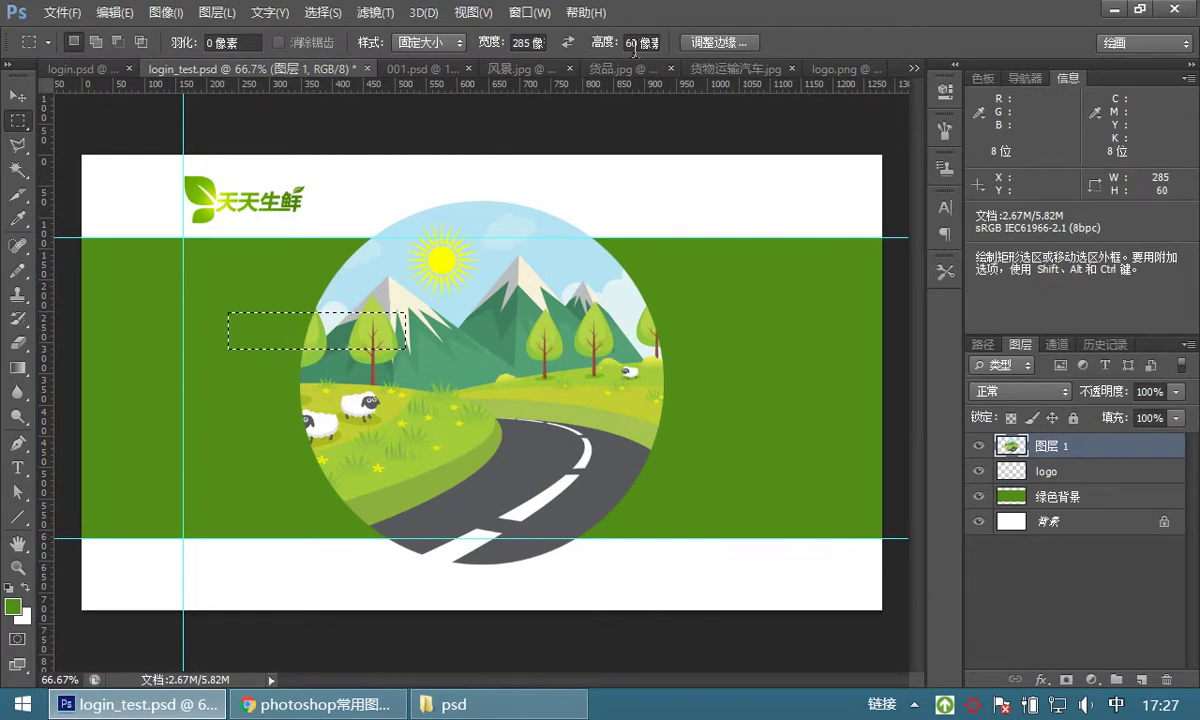
Align the selection with the existing vertical guide, place a second vertical guide at its right edge, and clear the selection
{"action": "left_click_drag", "start_coordinate": [320, 335], "coordinate": [249, 345]}
{"action": "left_click_drag", "start_coordinate": [47, 370], "coordinate": [362, 351]}
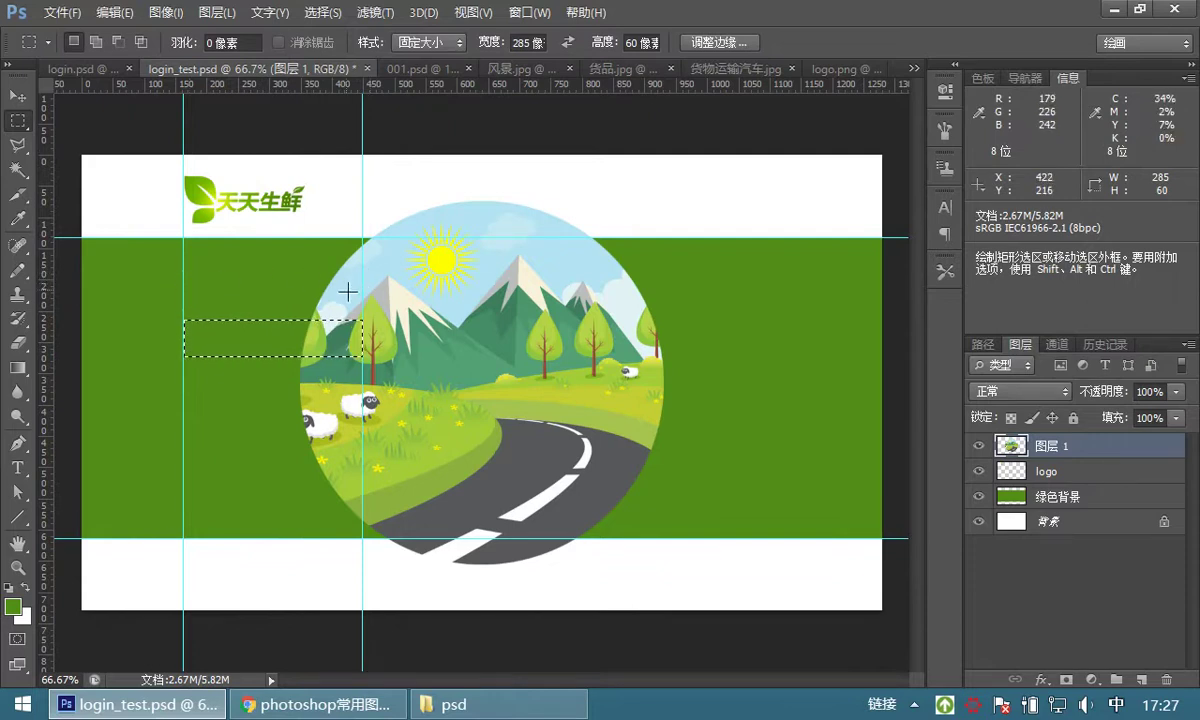
{"action": "key", "text": "ctrl+d"}
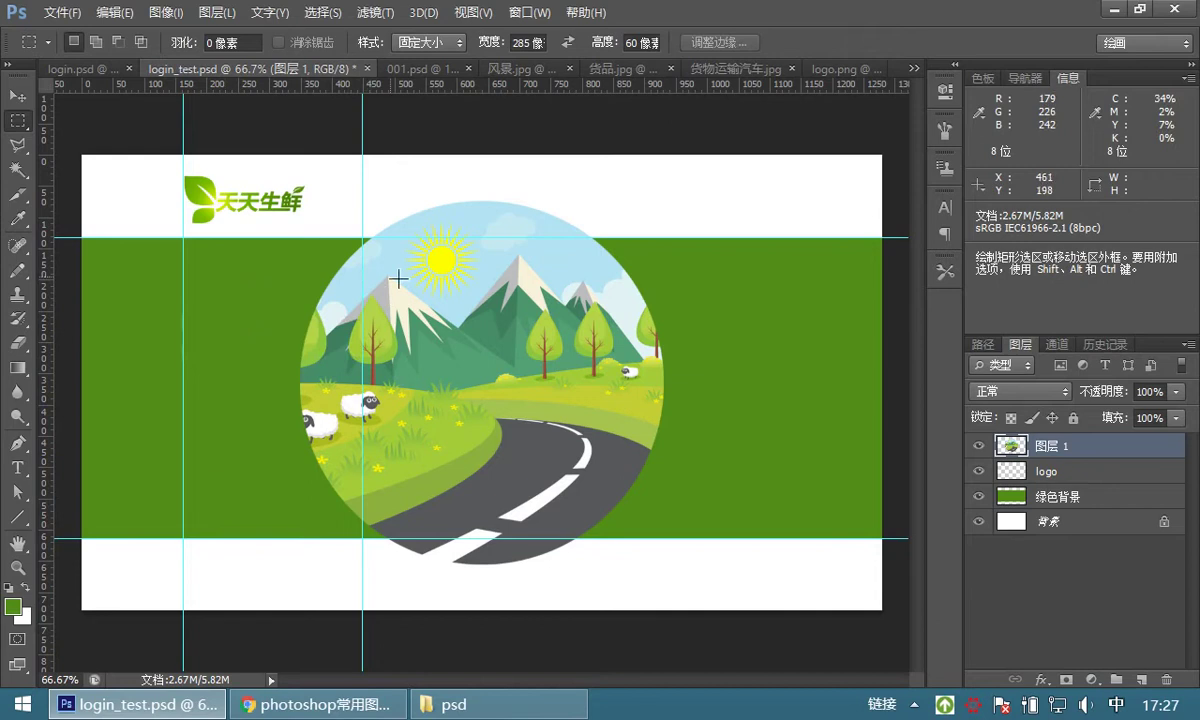
Fit the circular landscape between the two vertical guides by scaling it proportionally to 48.97%, and move it down into the middle of the banner
{"action": "left_click", "coordinate": [17, 98]}
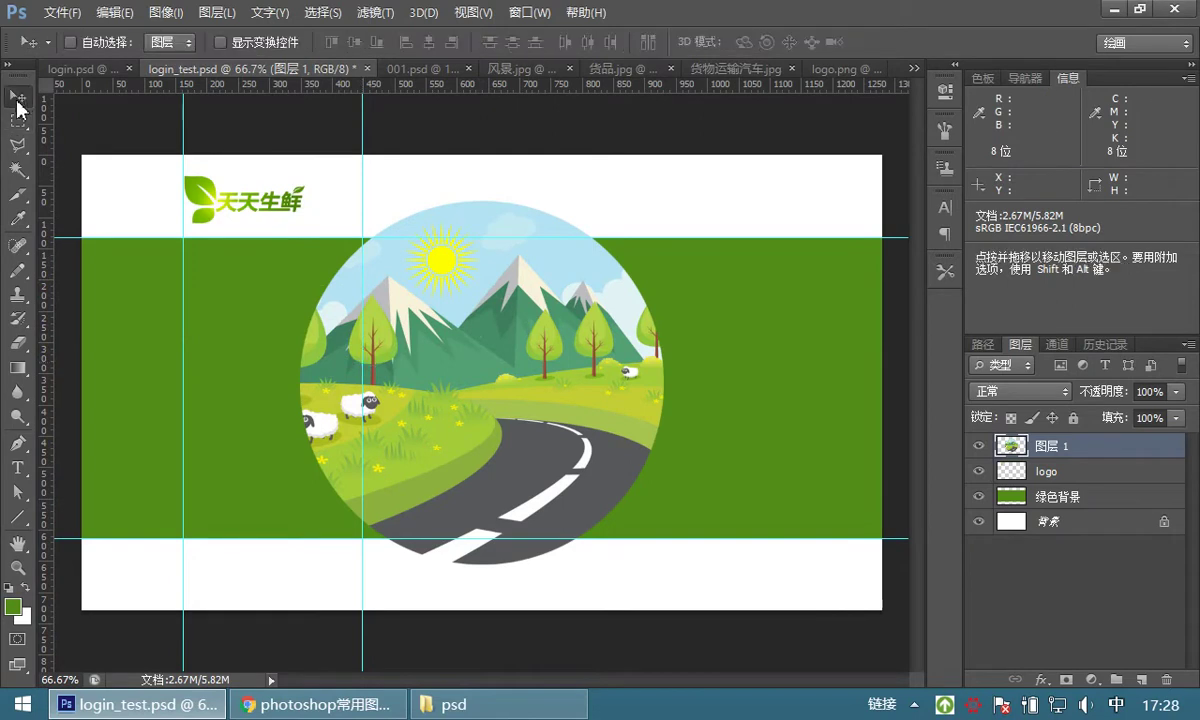
{"action": "left_click_drag", "start_coordinate": [476, 326], "coordinate": [368, 318]}
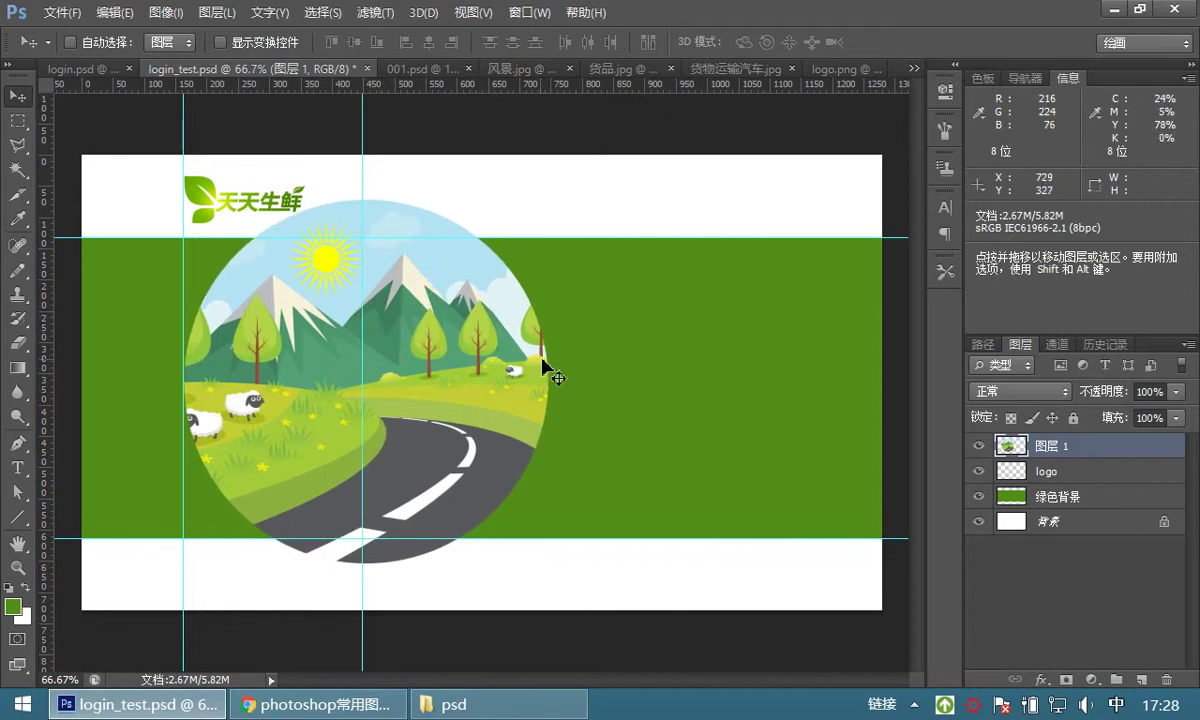
{"action": "key", "text": "ctrl+t"}
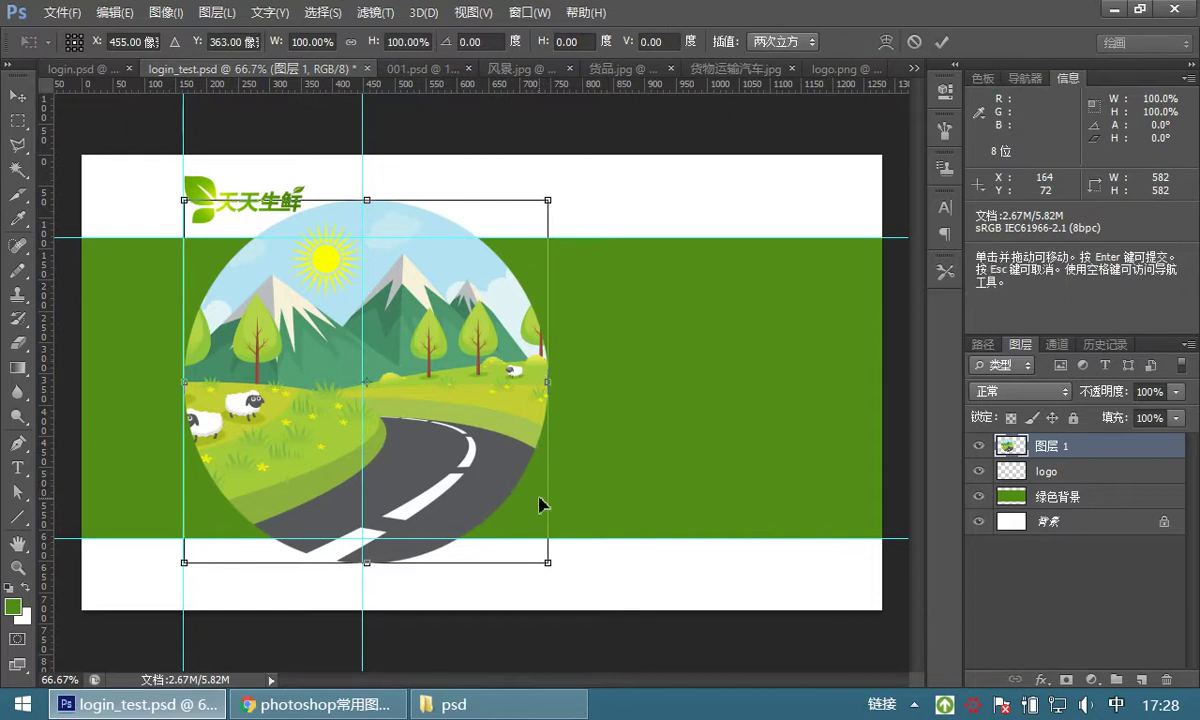
{"action": "left_click_drag", "start_coordinate": [552, 567], "coordinate": [305, 448]}
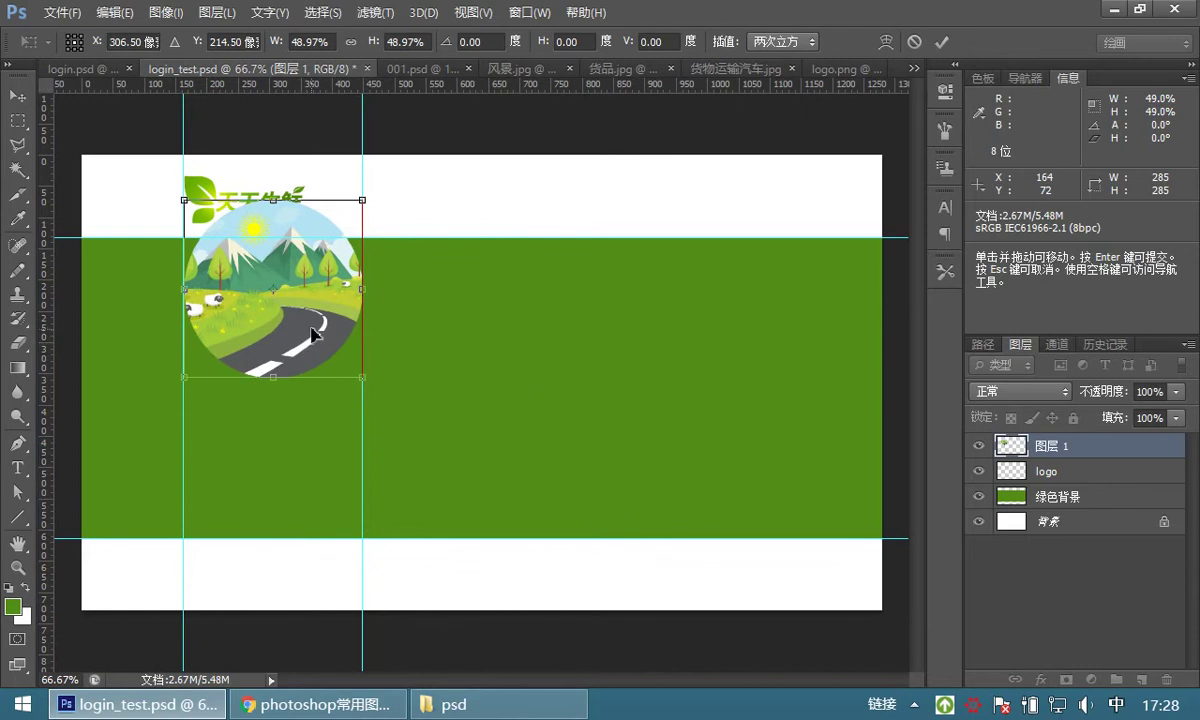
{"action": "key", "text": "Return"}
{"action": "left_click_drag", "start_coordinate": [268, 307], "coordinate": [274, 410]}
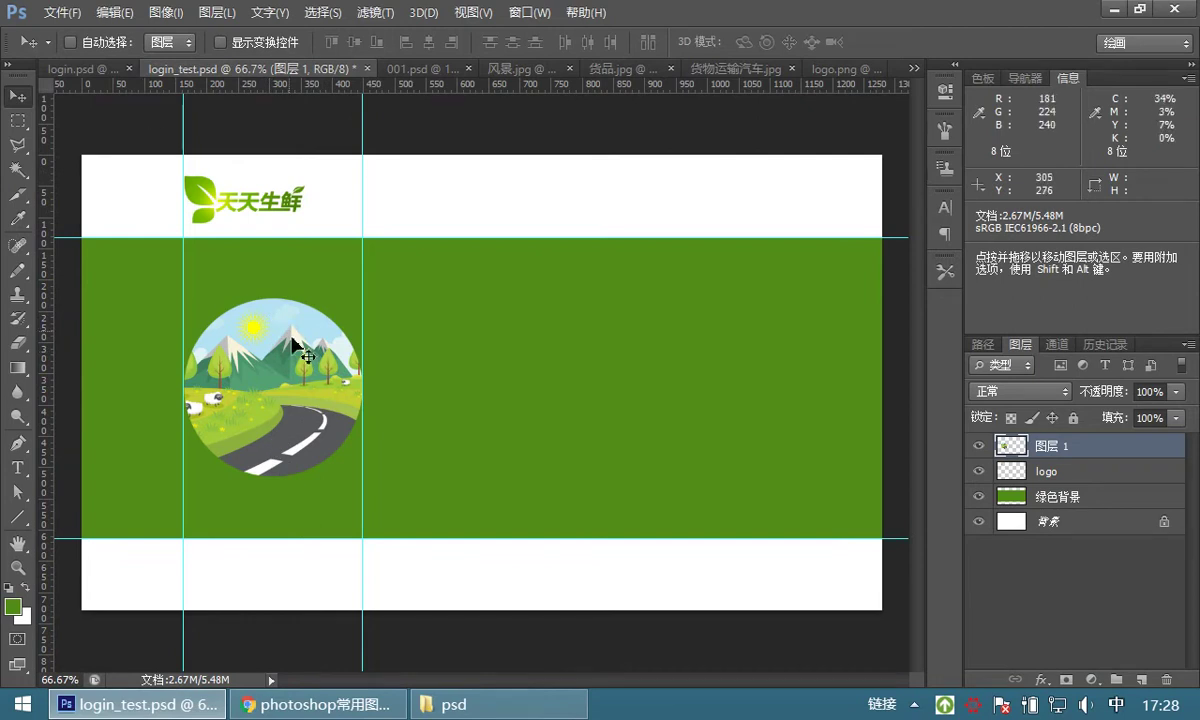
Compare the landscape circle in login_test.psd at 100% zoom with the one in login.psd, clearing the leftover selection in login.psd
{"action": "left_click", "coordinate": [80, 68]}
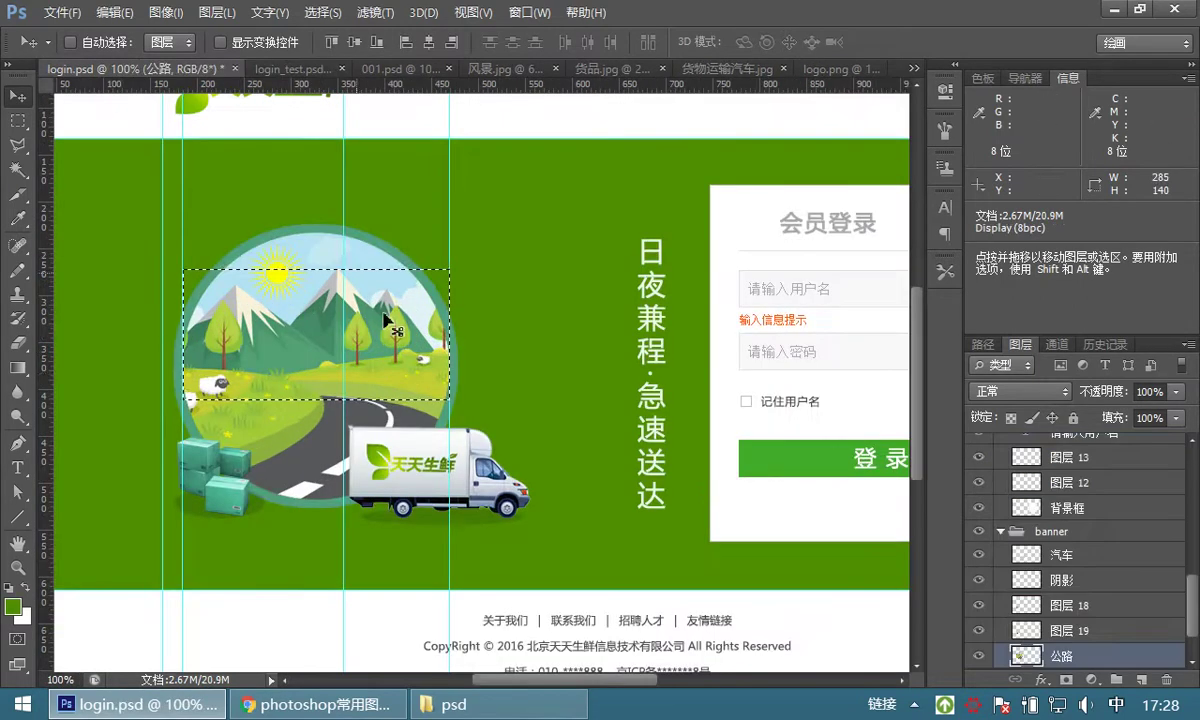
{"action": "left_click", "coordinate": [290, 68]}
{"action": "double_click", "coordinate": [18, 566]}
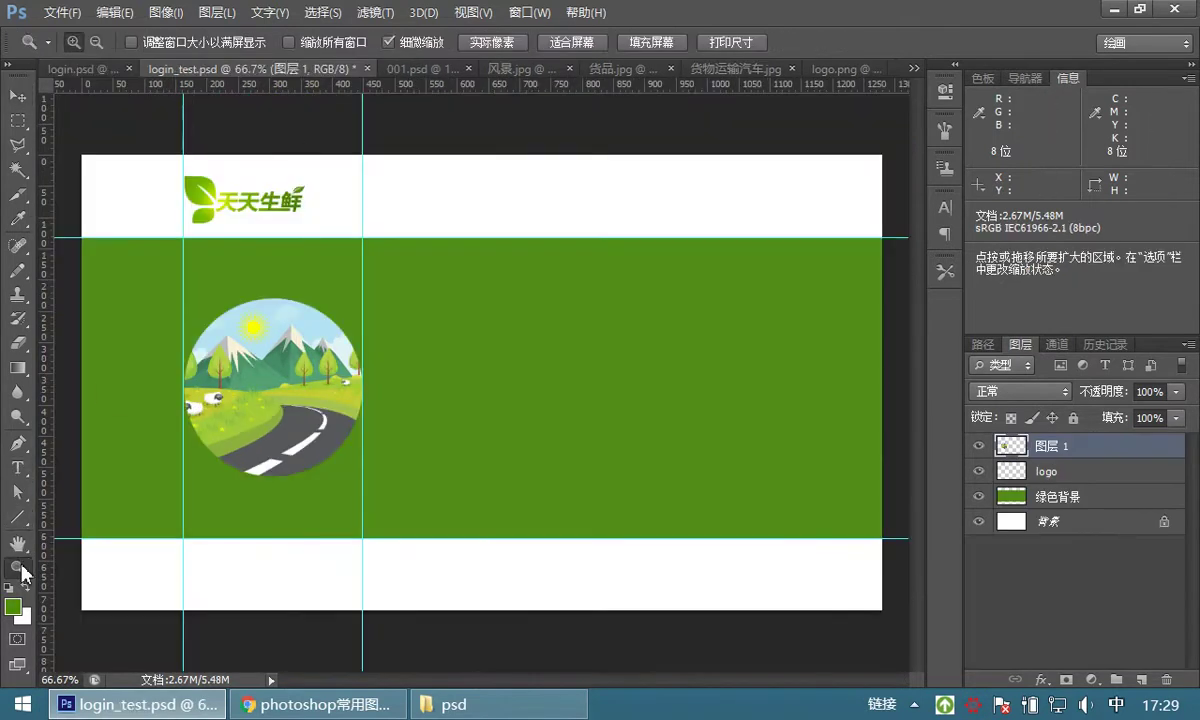
{"action": "left_click_drag", "start_coordinate": [302, 341], "coordinate": [431, 331]}
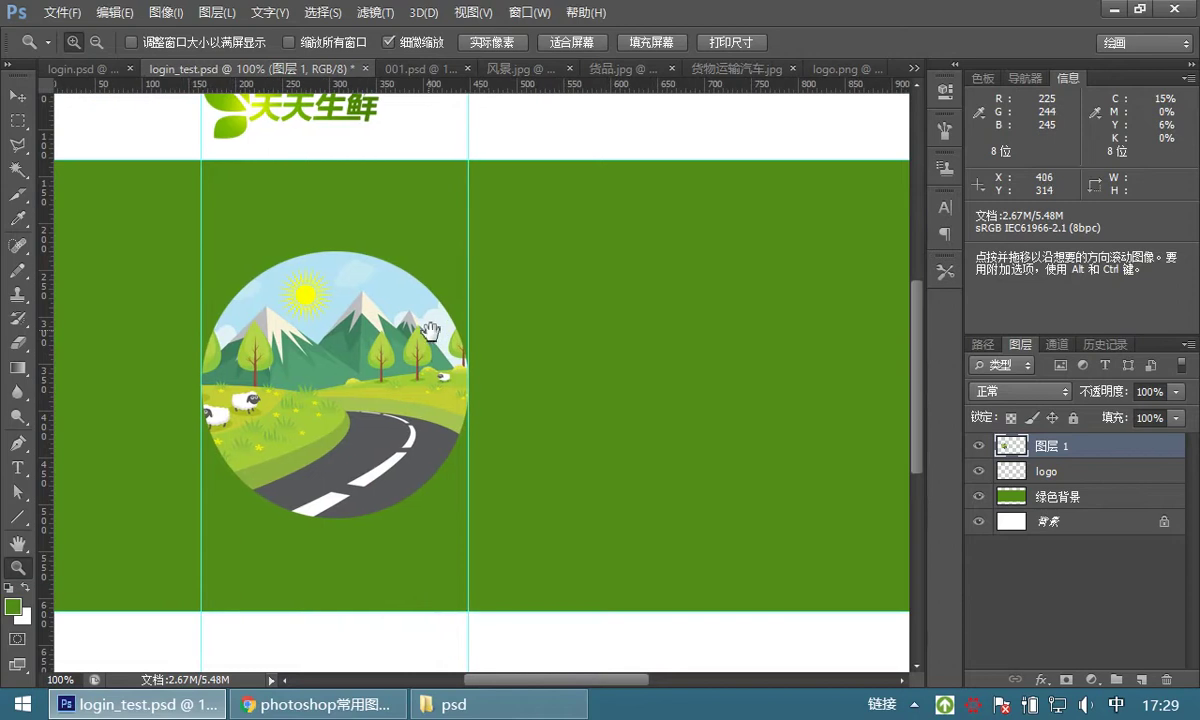
{"action": "left_click", "coordinate": [90, 68]}
{"action": "key", "text": "ctrl+d"}
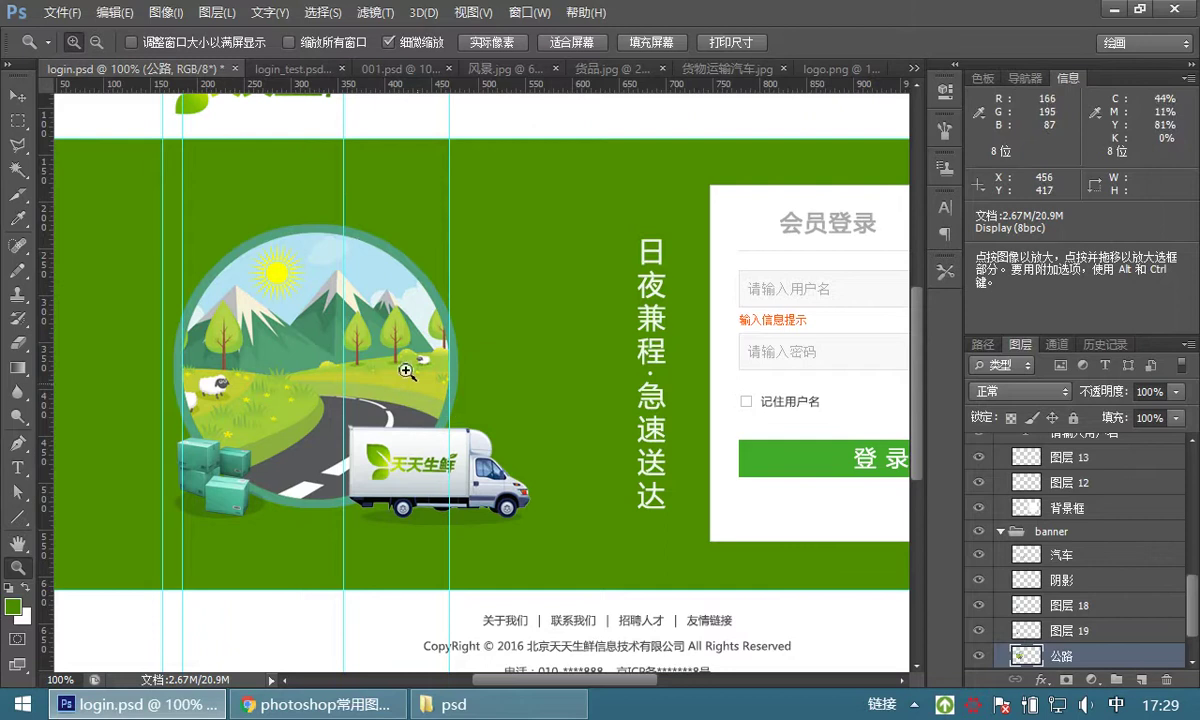
{"action": "left_click", "coordinate": [275, 80]}
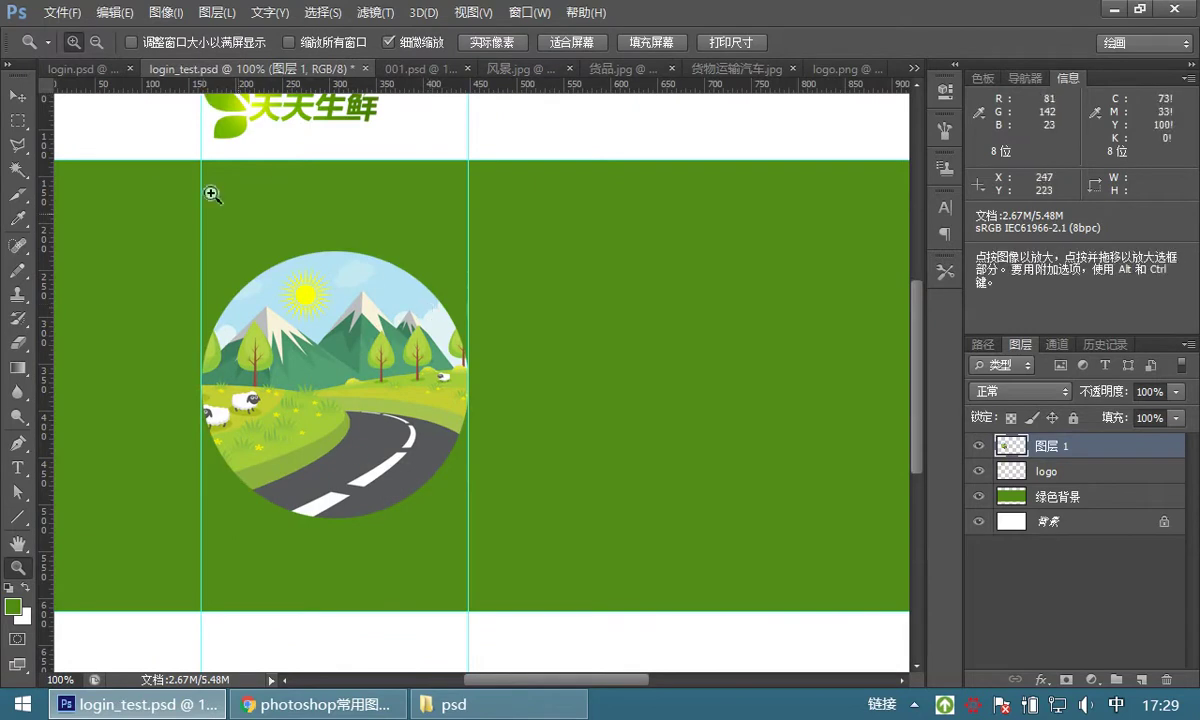
{"action": "left_click", "coordinate": [80, 69]}
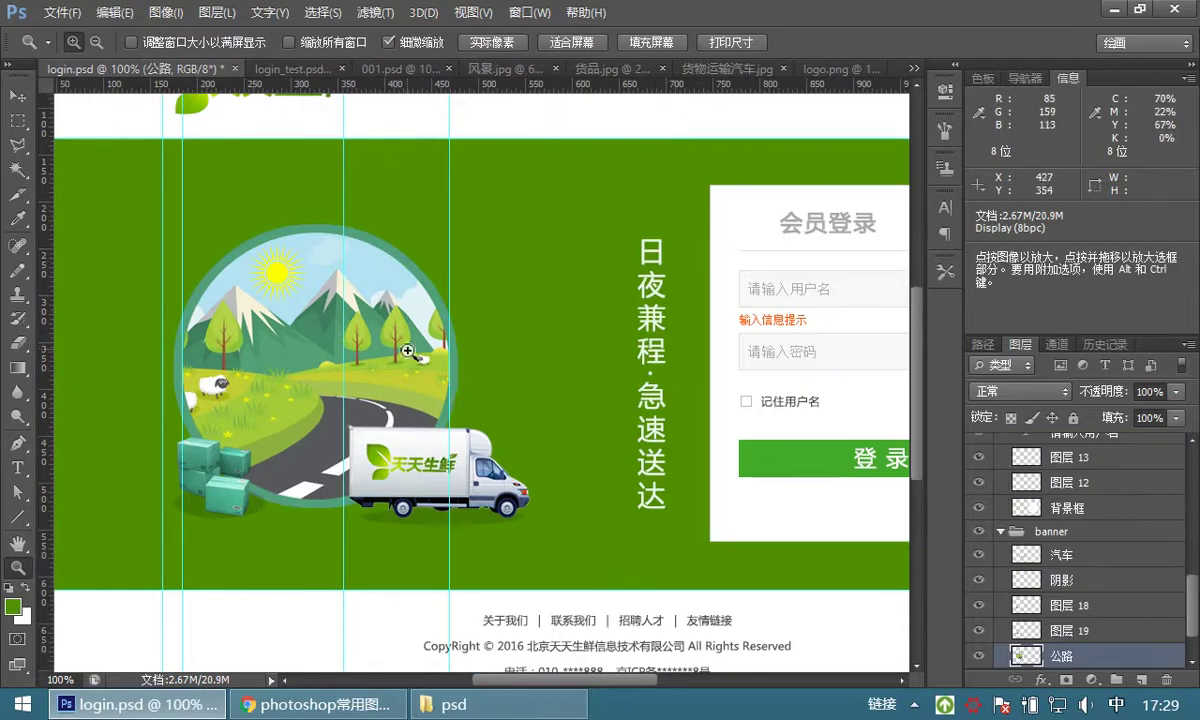
In login.psd, measure the thickness of the teal ring around the landscape using a rectangular marquee with its style reset to normal
{"action": "left_click", "coordinate": [464, 380]}
{"action": "left_click", "coordinate": [469, 380]}
{"action": "left_click", "coordinate": [469, 380]}
{"action": "left_click", "coordinate": [466, 378]}
{"action": "left_click", "coordinate": [19, 124]}
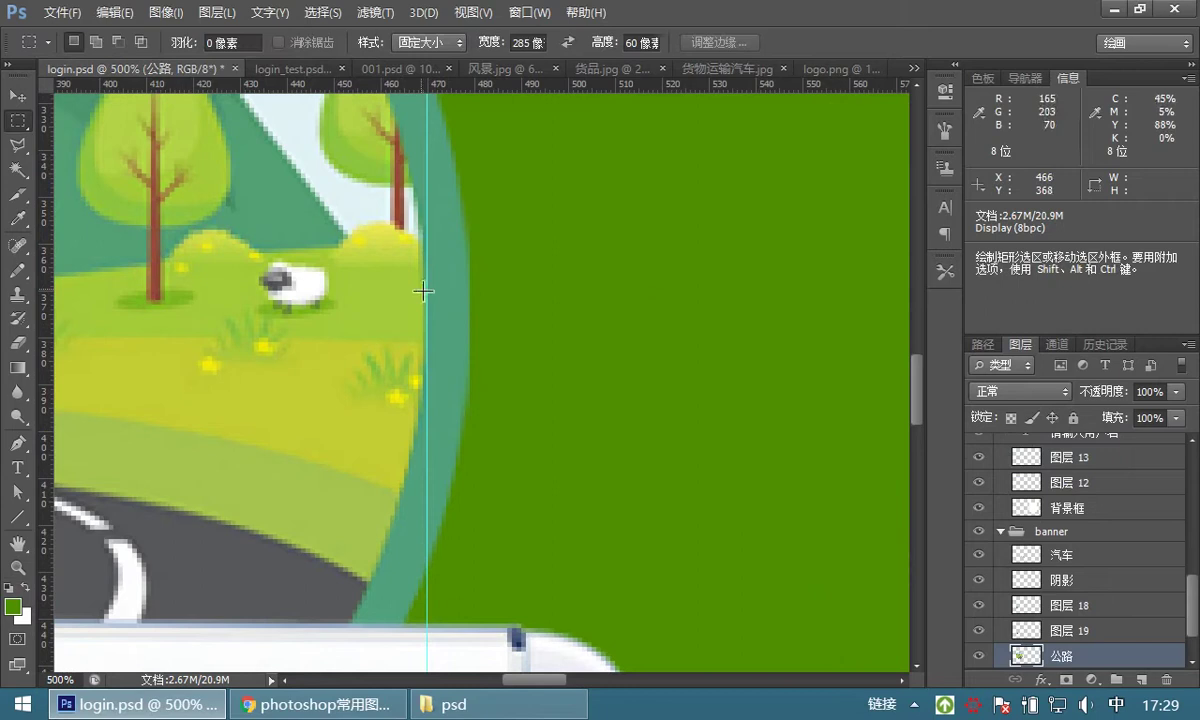
{"action": "left_click_drag", "start_coordinate": [430, 215], "coordinate": [214, 189]}
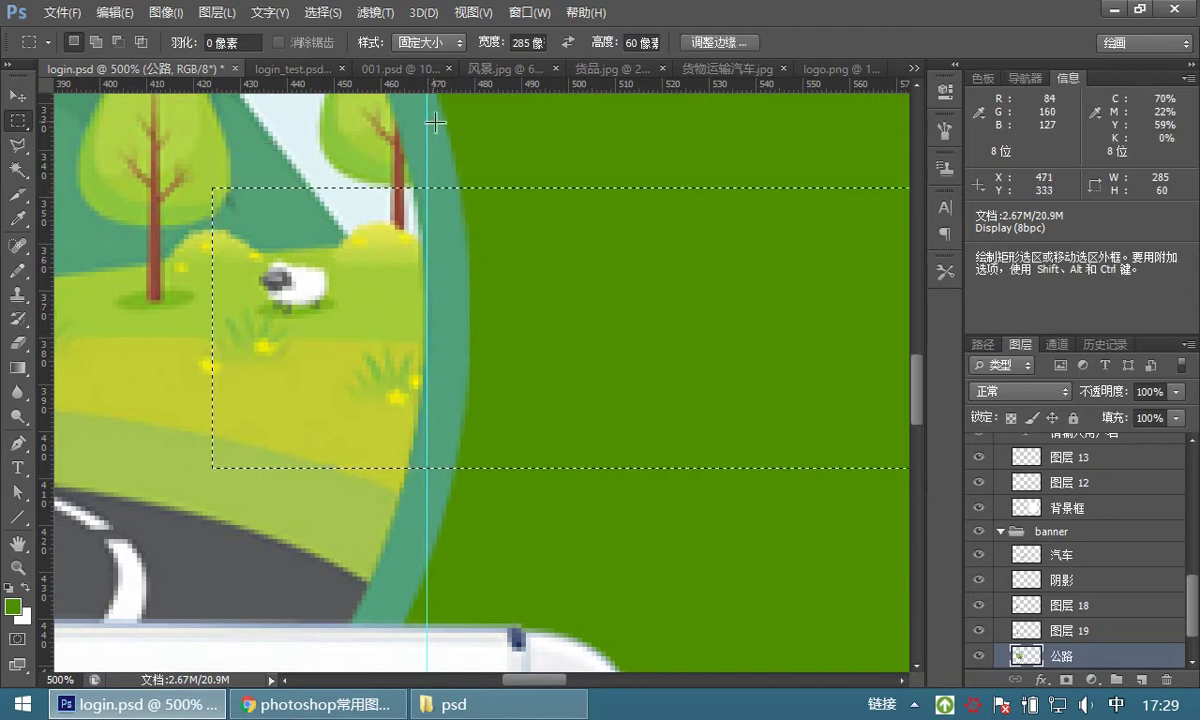
{"action": "key", "text": "ctrl+d"}
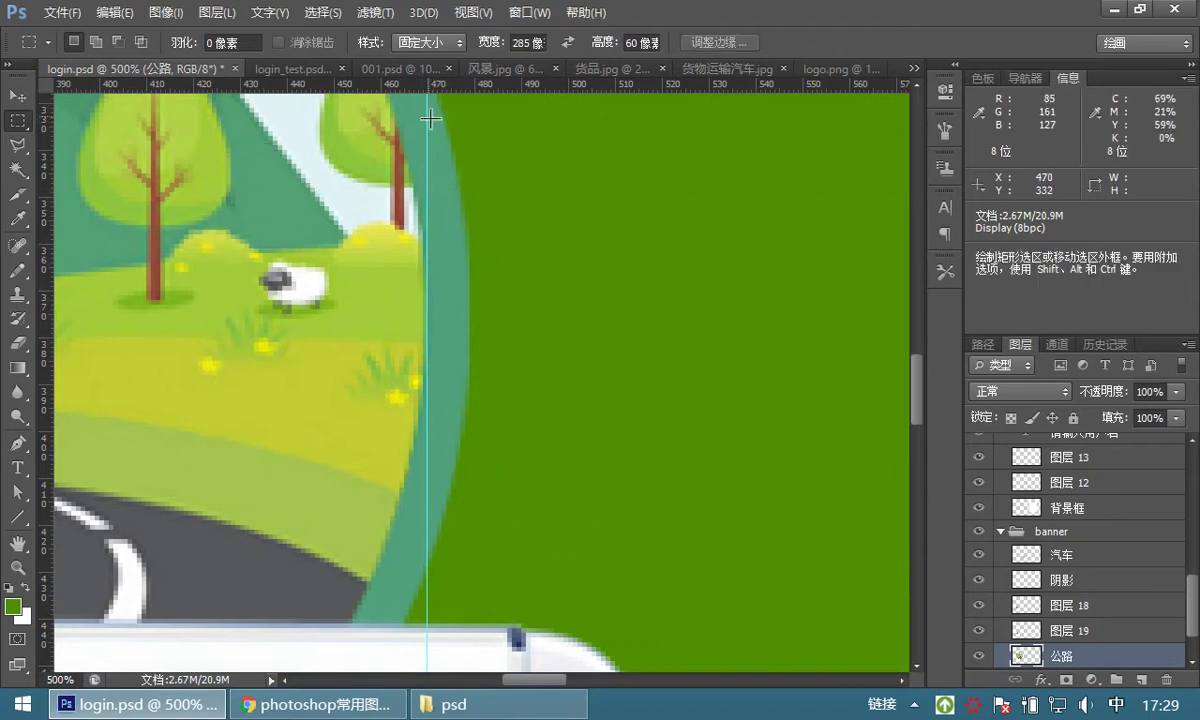
{"action": "left_click", "coordinate": [425, 45]}
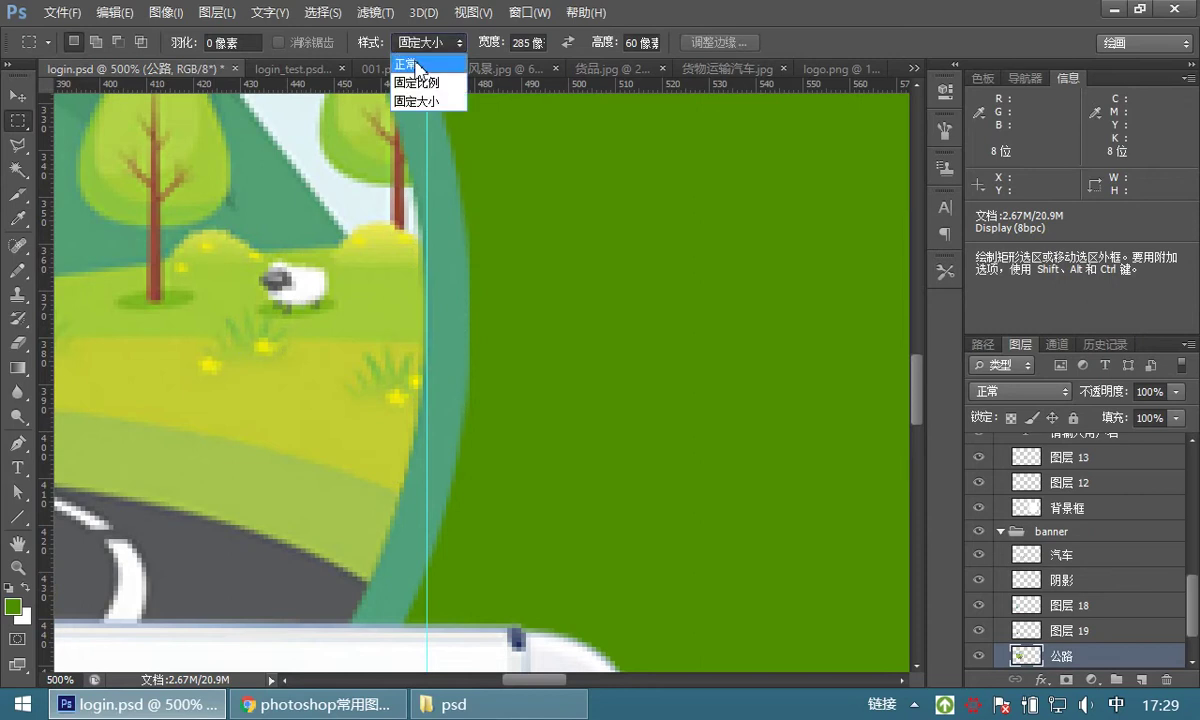
{"action": "left_click", "coordinate": [405, 58]}
{"action": "left_click_drag", "start_coordinate": [429, 301], "coordinate": [471, 351]}
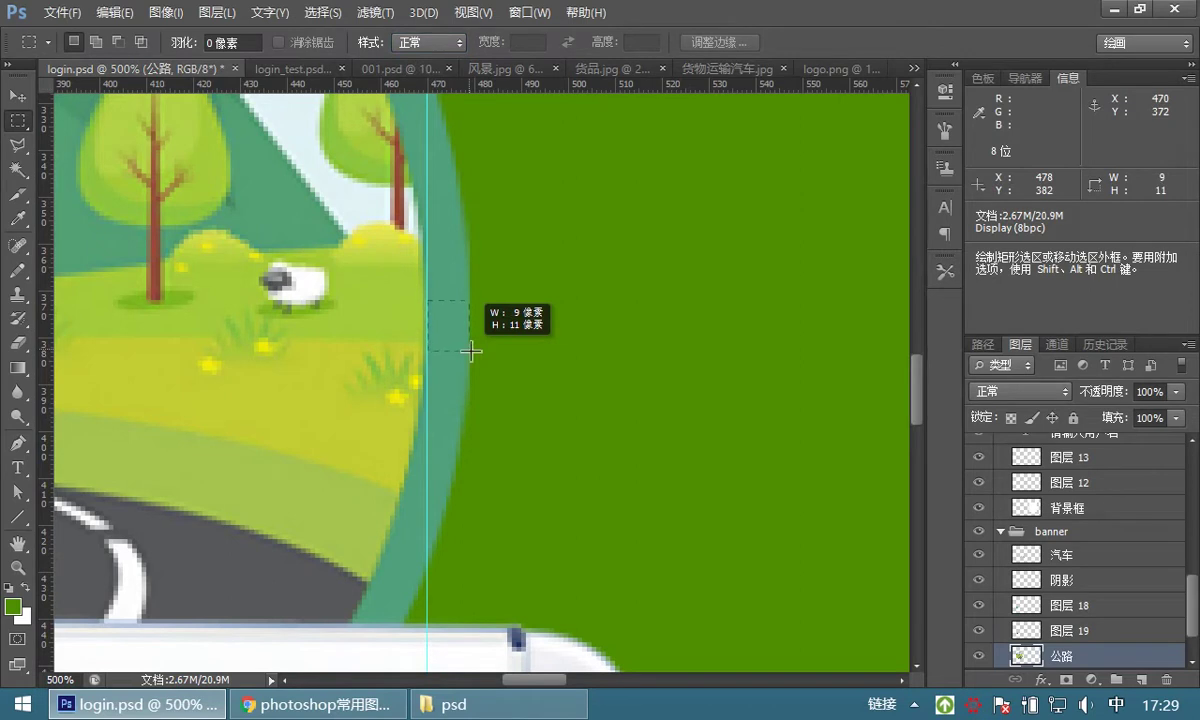
{"action": "left_click_drag", "start_coordinate": [471, 351], "coordinate": [471, 351]}
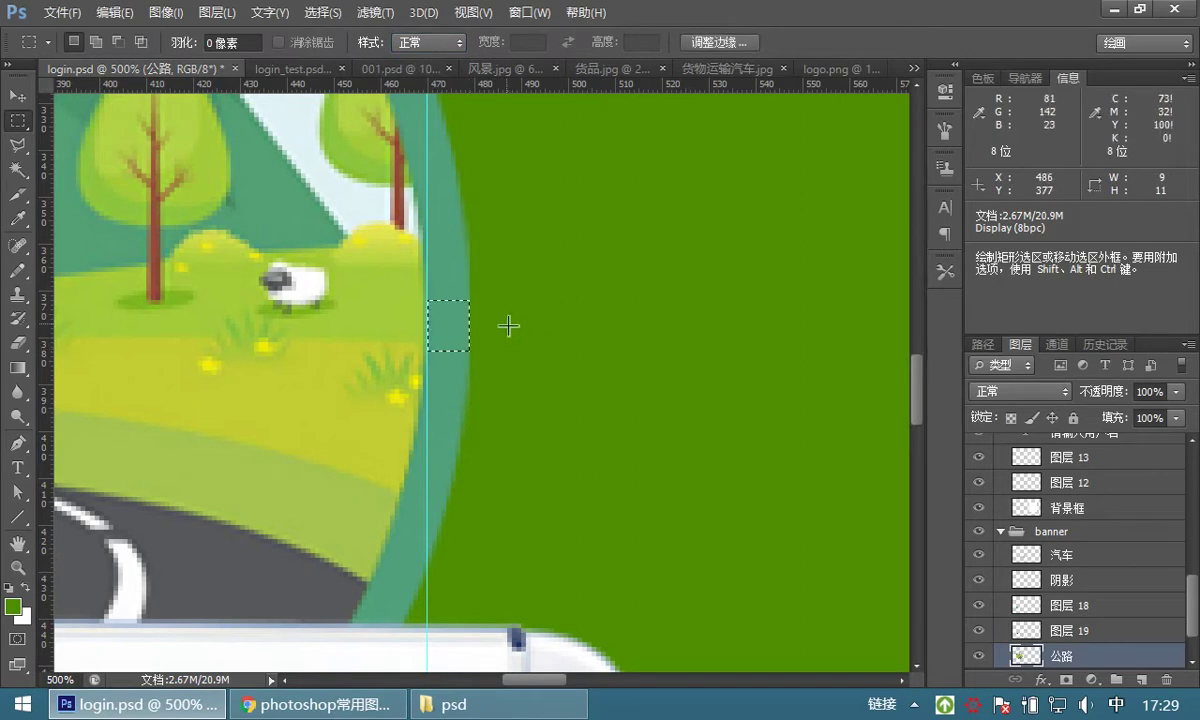
{"action": "left_click", "coordinate": [498, 327]}
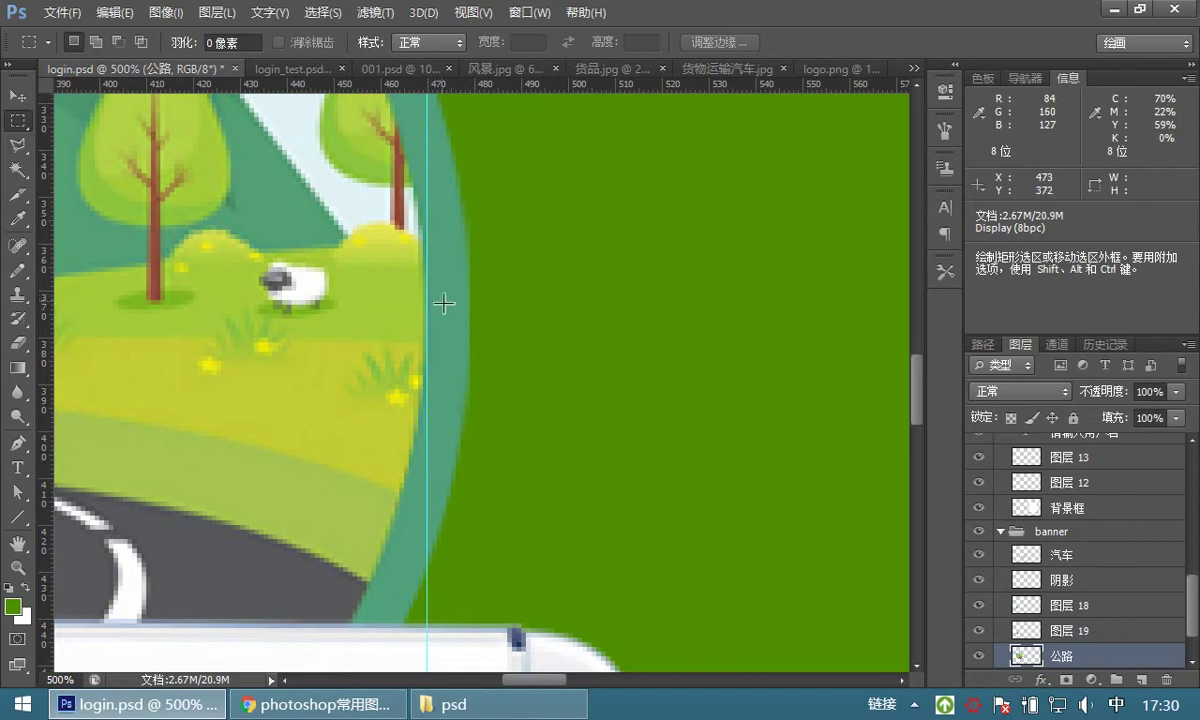
Set the foreground colour to the teal sampled from the ring (#54a07e) and return to login_test.psd with the Move tool
{"action": "left_click", "coordinate": [12, 607]}
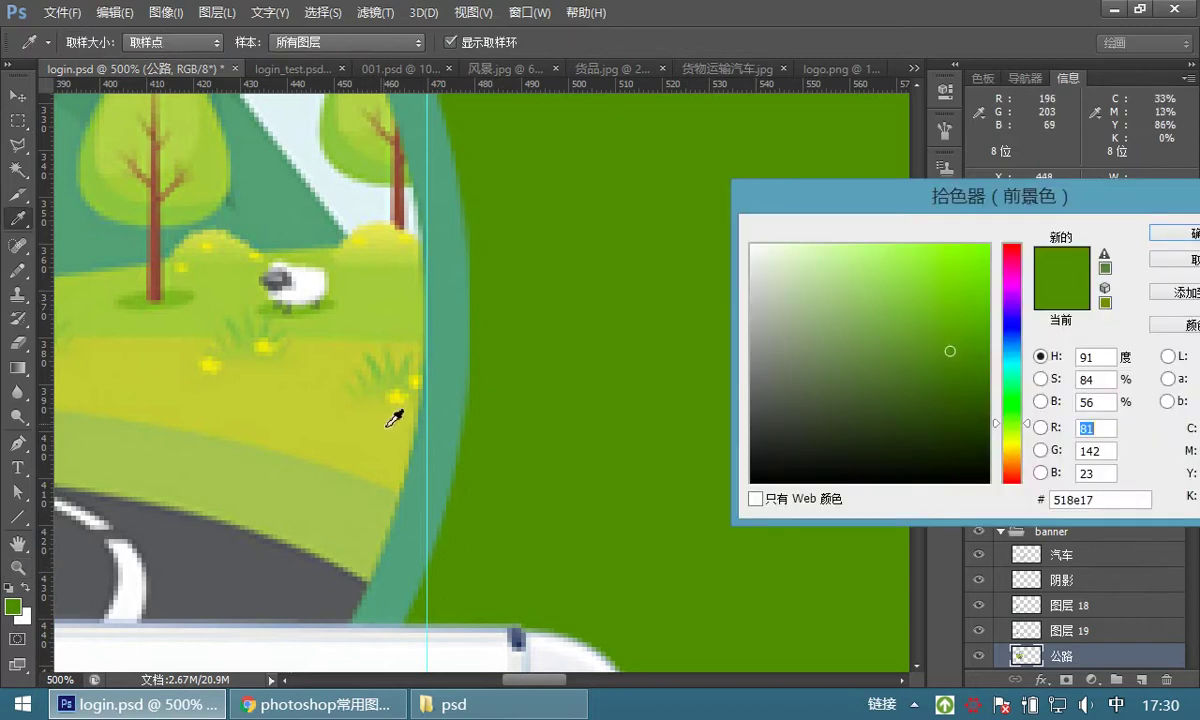
{"action": "left_click", "coordinate": [444, 348]}
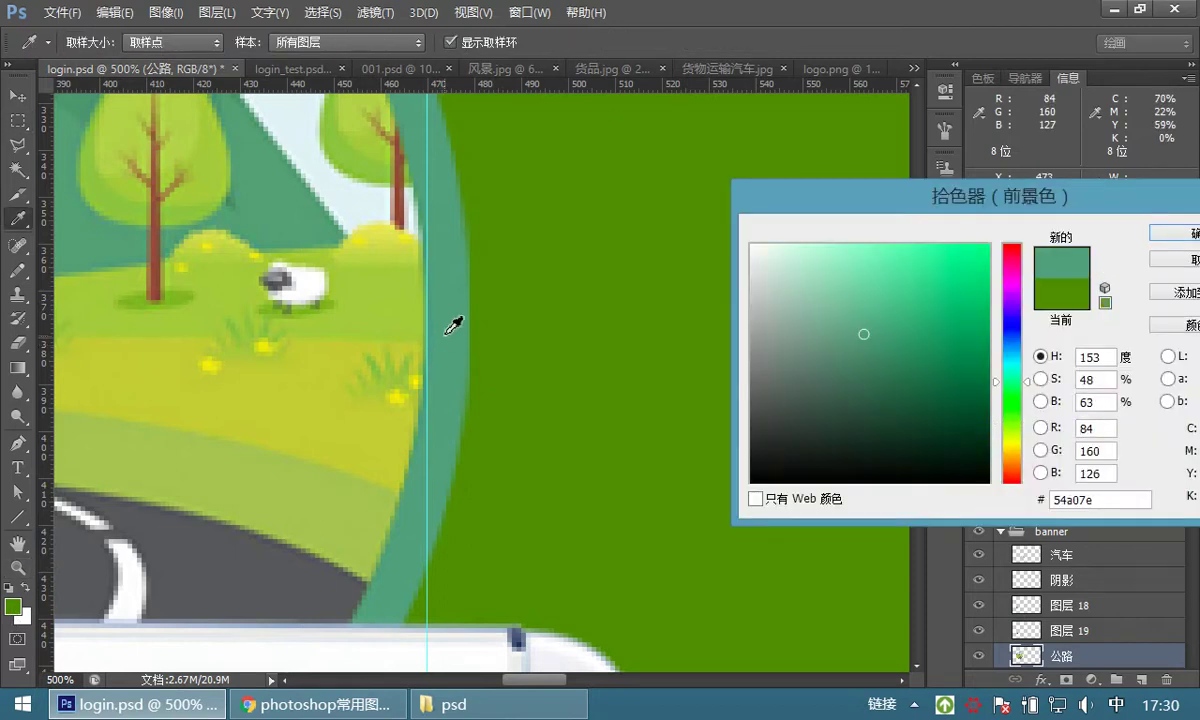
{"action": "key", "text": "Return"}
{"action": "key", "text": "m"}
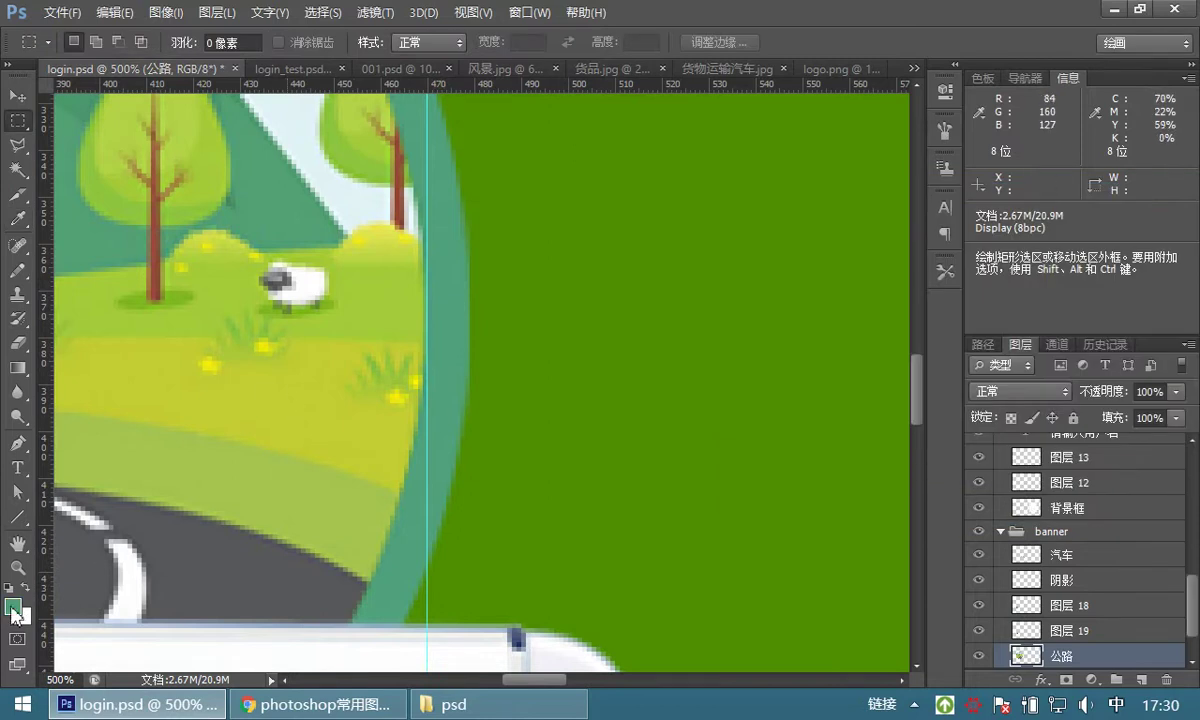
{"action": "left_click", "coordinate": [297, 68]}
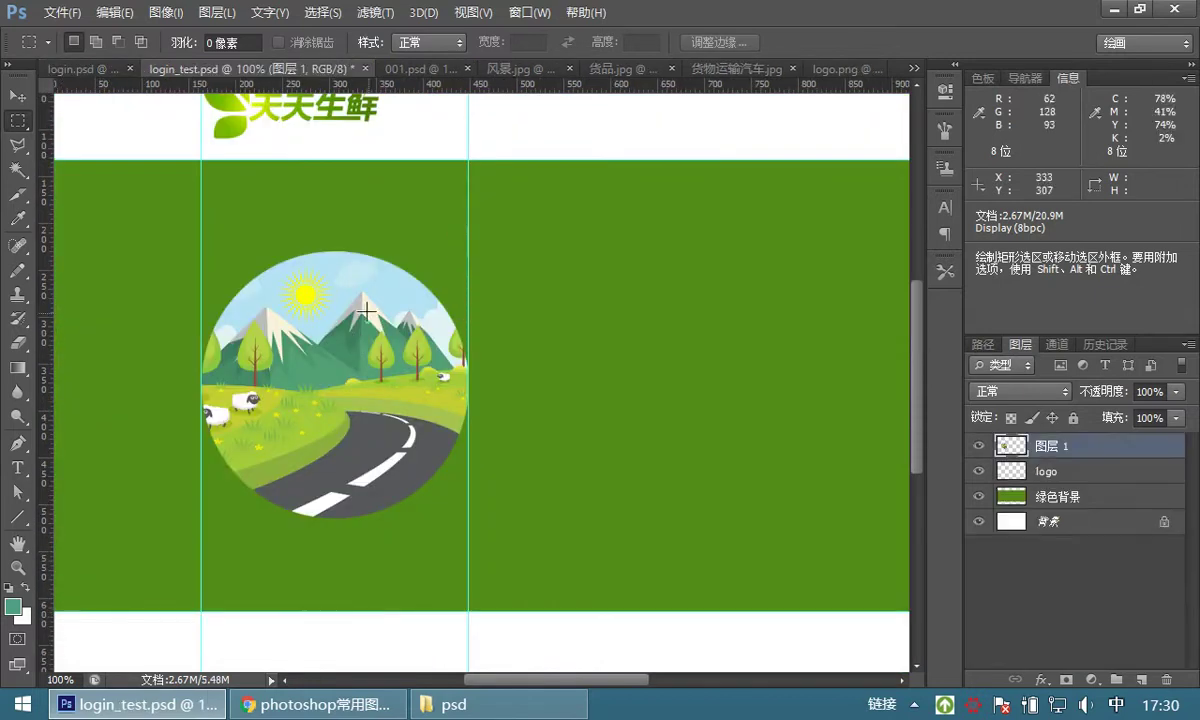
{"action": "left_click", "coordinate": [18, 97]}
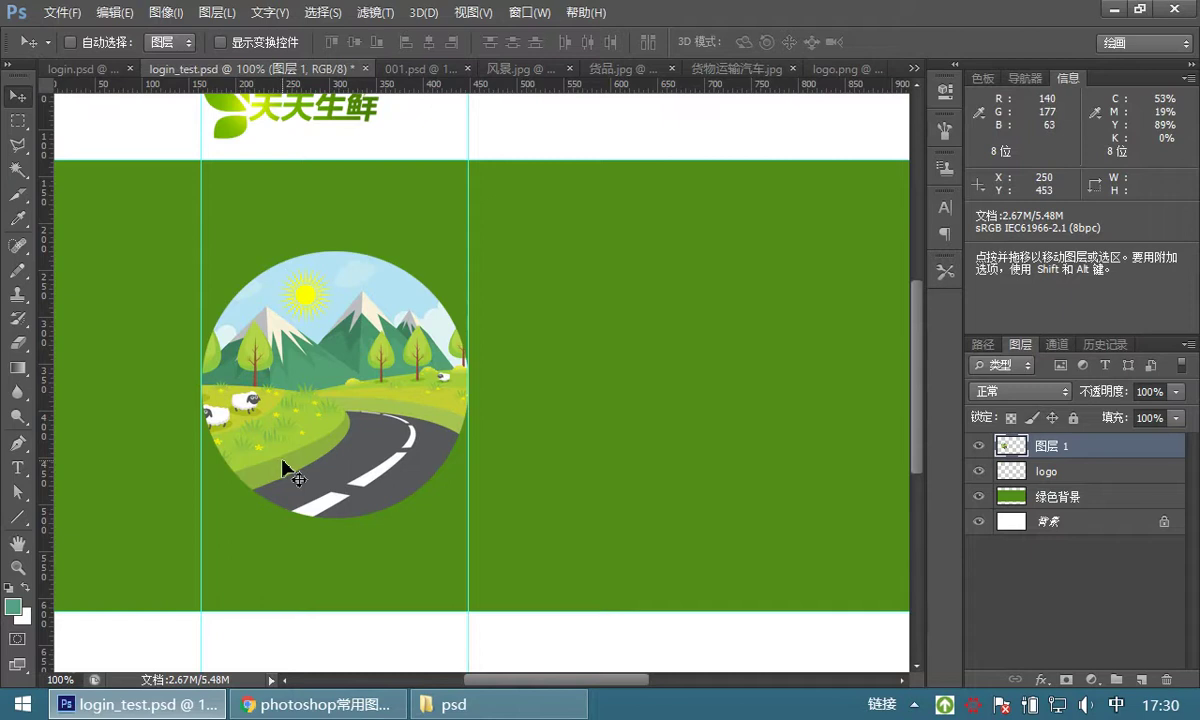
Switch to the course notes in Chrome and read how to create a selection from a layer (对图层创建选区)
{"action": "left_click", "coordinate": [310, 705]}
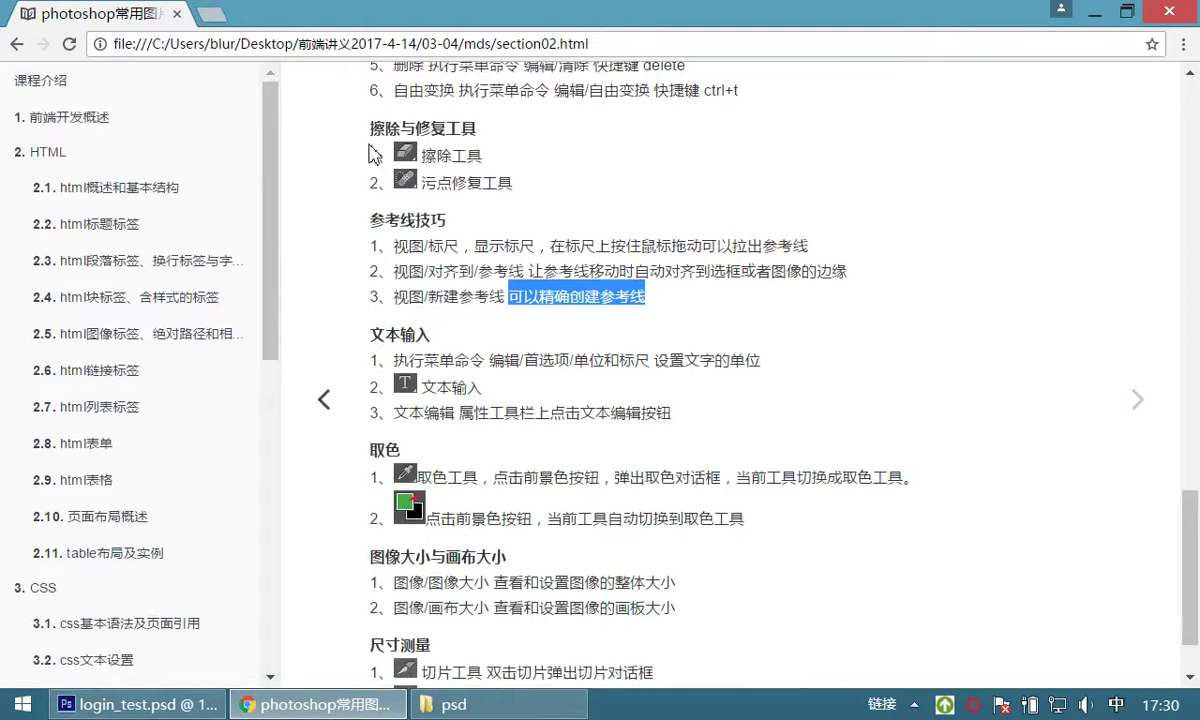
{"action": "scroll", "coordinate": [536, 260], "scroll_direction": "up", "scroll_amount": 5}
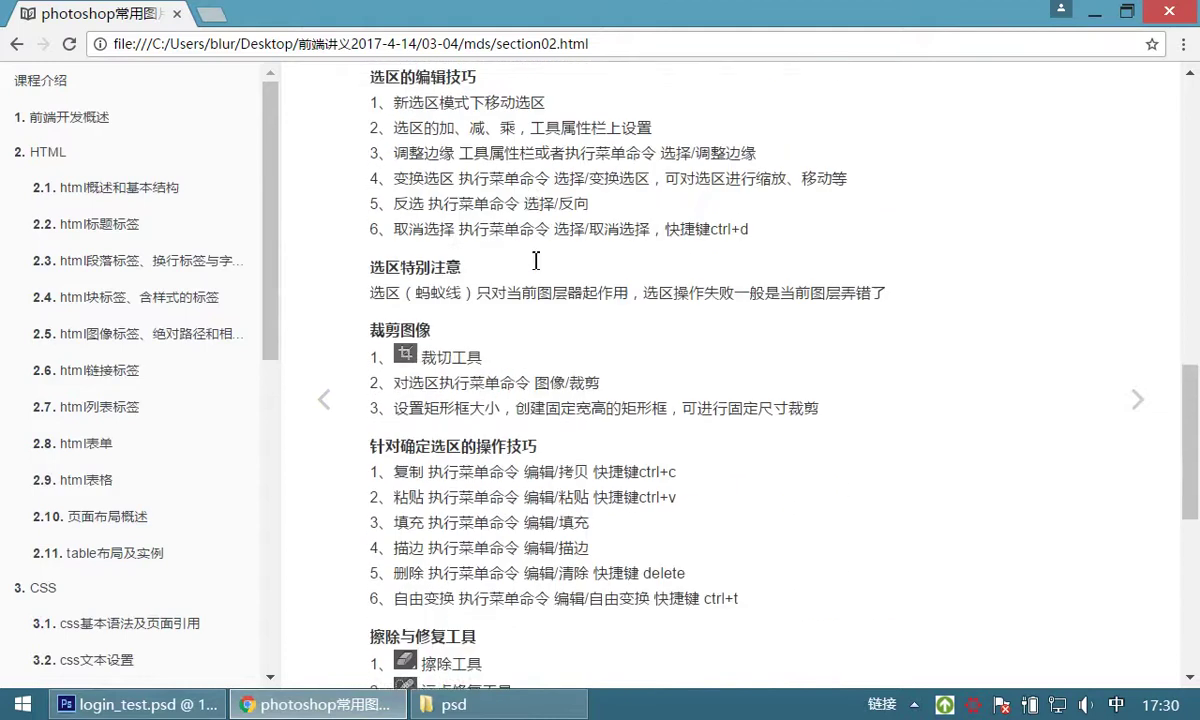
{"action": "scroll", "coordinate": [536, 260], "scroll_direction": "up", "scroll_amount": 1}
{"action": "scroll", "coordinate": [495, 260], "scroll_direction": "up", "scroll_amount": 4}
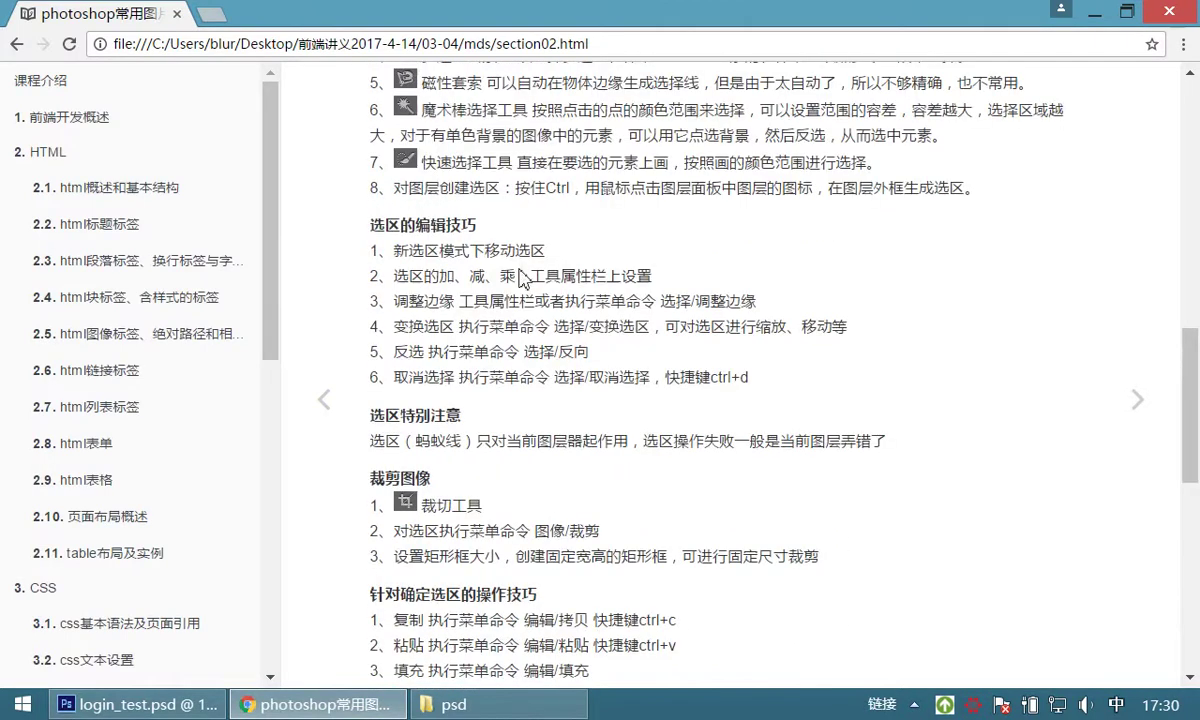
{"action": "left_click_drag", "start_coordinate": [376, 250], "coordinate": [884, 447]}
{"action": "left_click", "coordinate": [783, 500]}
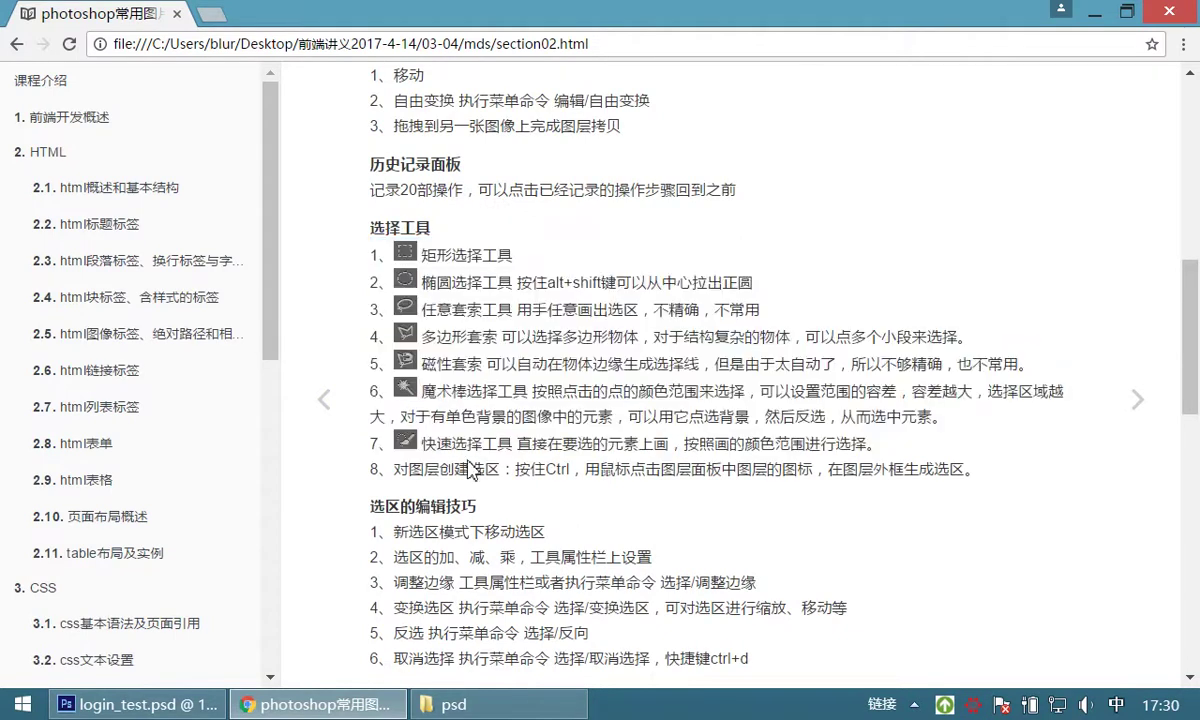
{"action": "left_click_drag", "start_coordinate": [394, 470], "coordinate": [487, 472]}
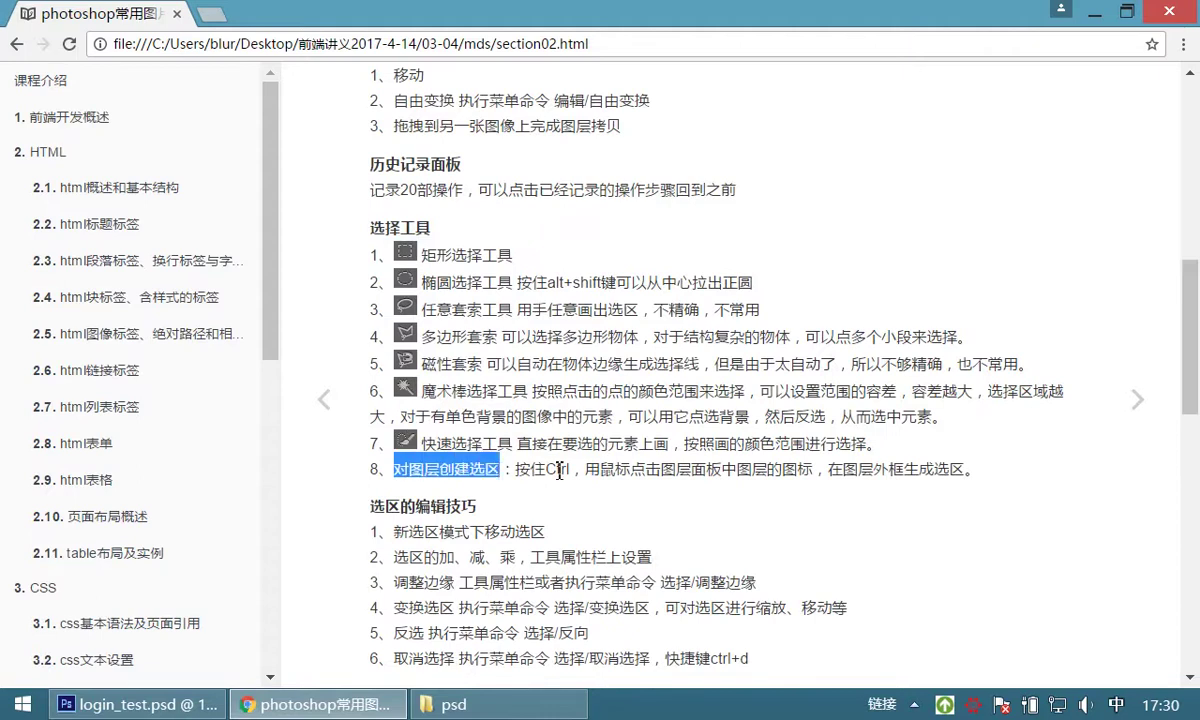
{"action": "left_click_drag", "start_coordinate": [518, 471], "coordinate": [574, 472]}
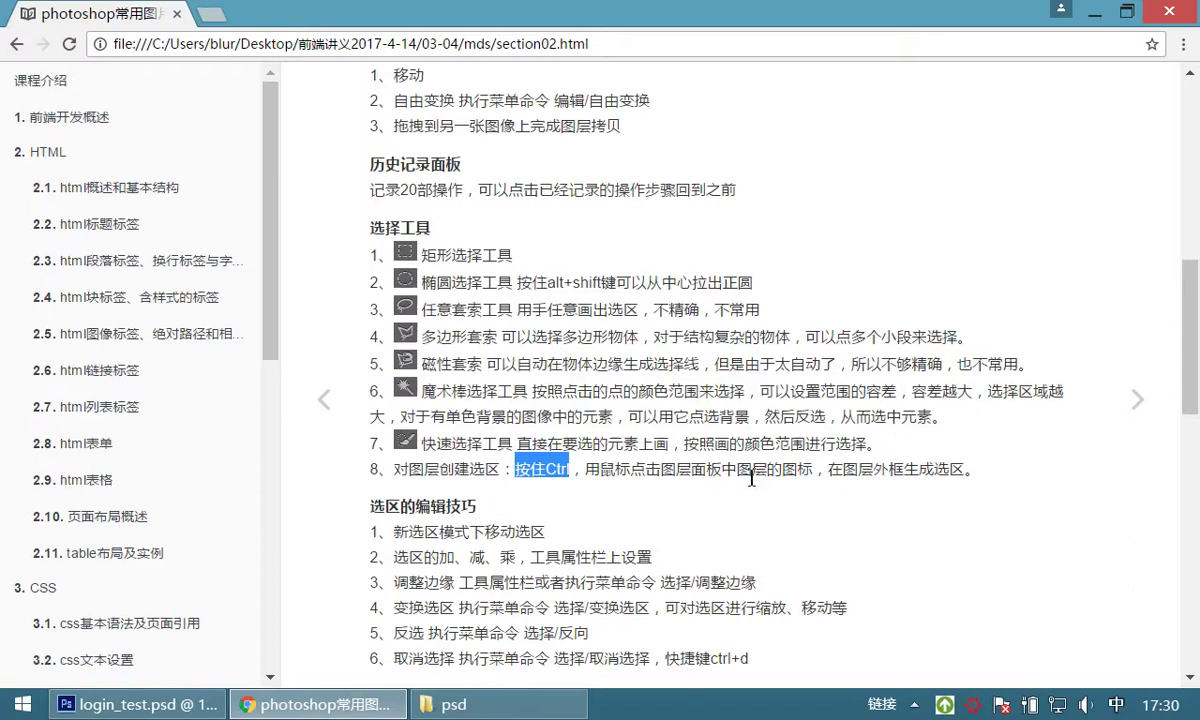
{"action": "left_click_drag", "start_coordinate": [691, 469], "coordinate": [813, 473]}
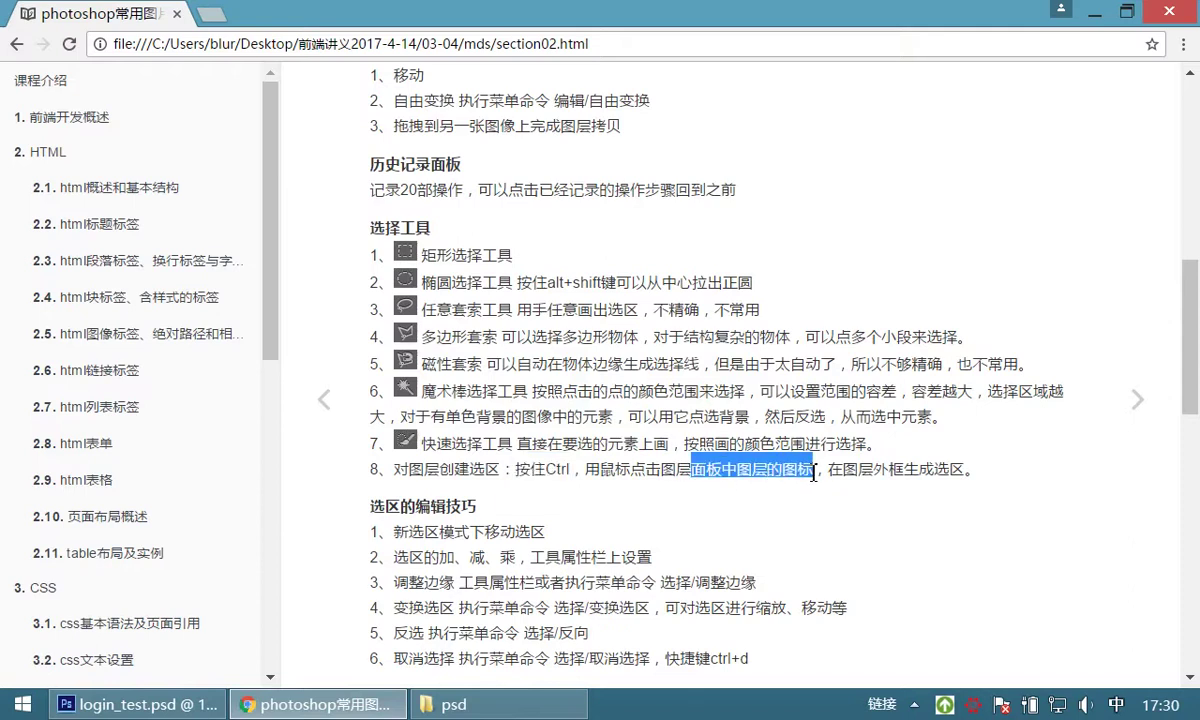
{"action": "left_click", "coordinate": [801, 505]}
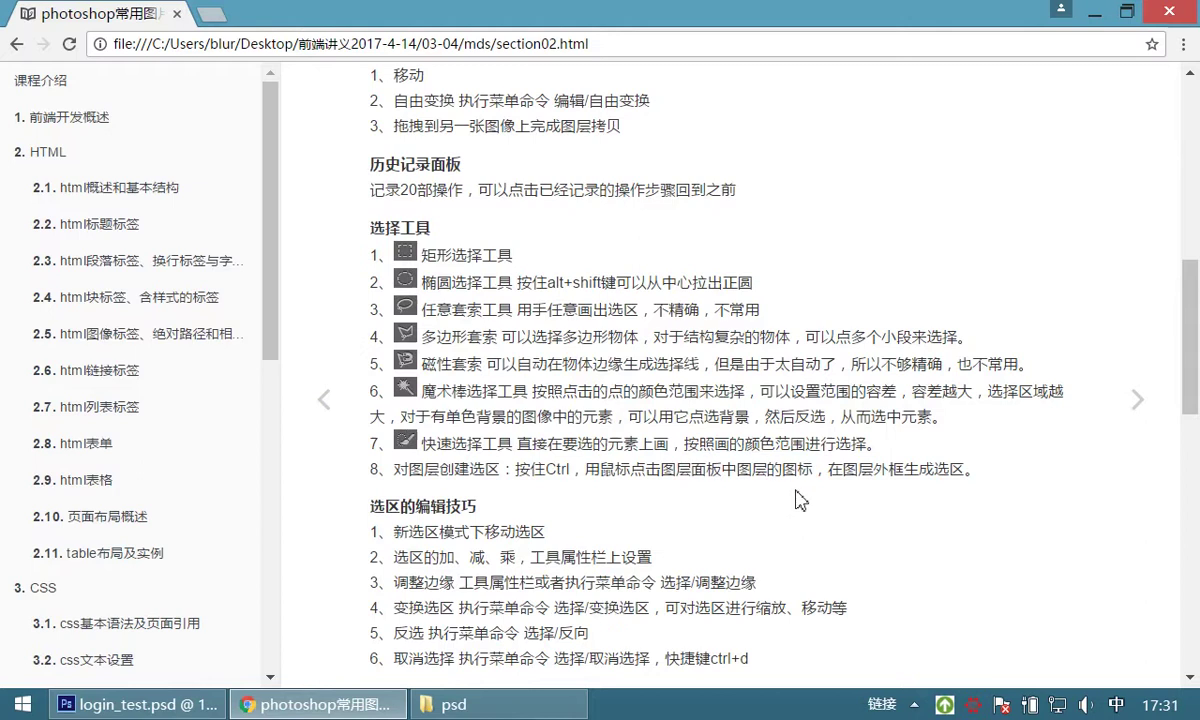
In login_test.psd in Photoshop, load the landscape layer's outline as a selection, stroke it 10 px outside in the teal foreground colour, and deselect
{"action": "left_click", "coordinate": [120, 705]}
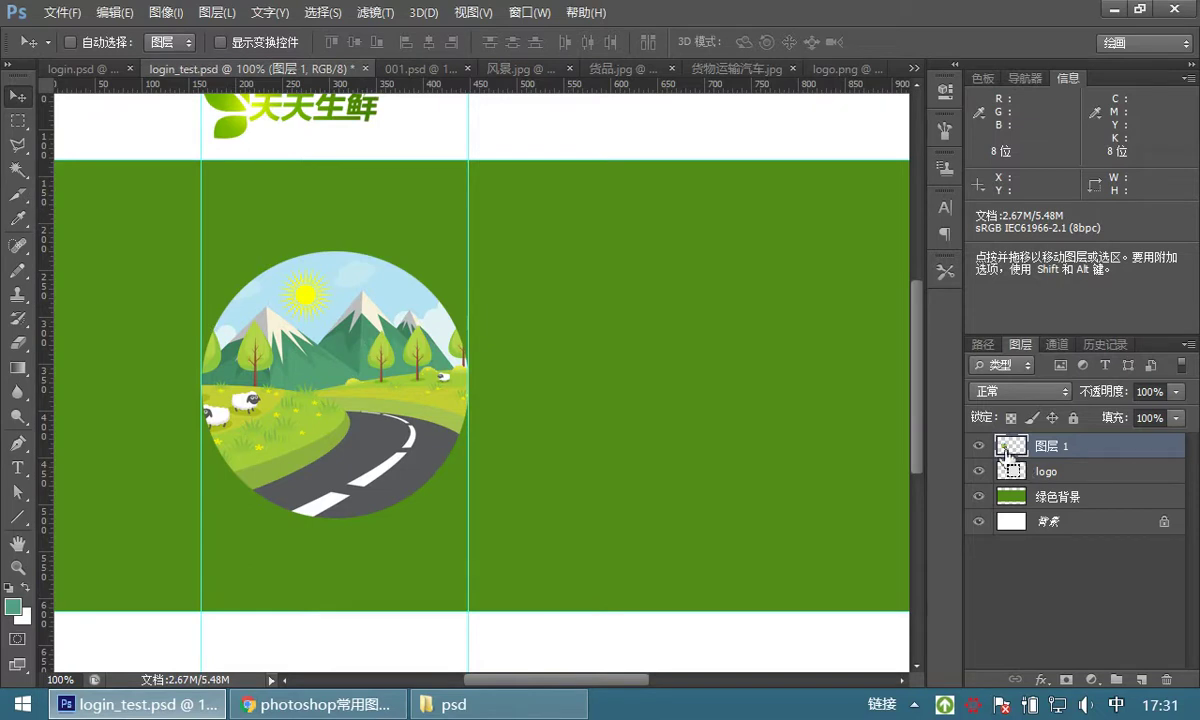
{"action": "left_click", "coordinate": [1012, 452], "text": "ctrl"}
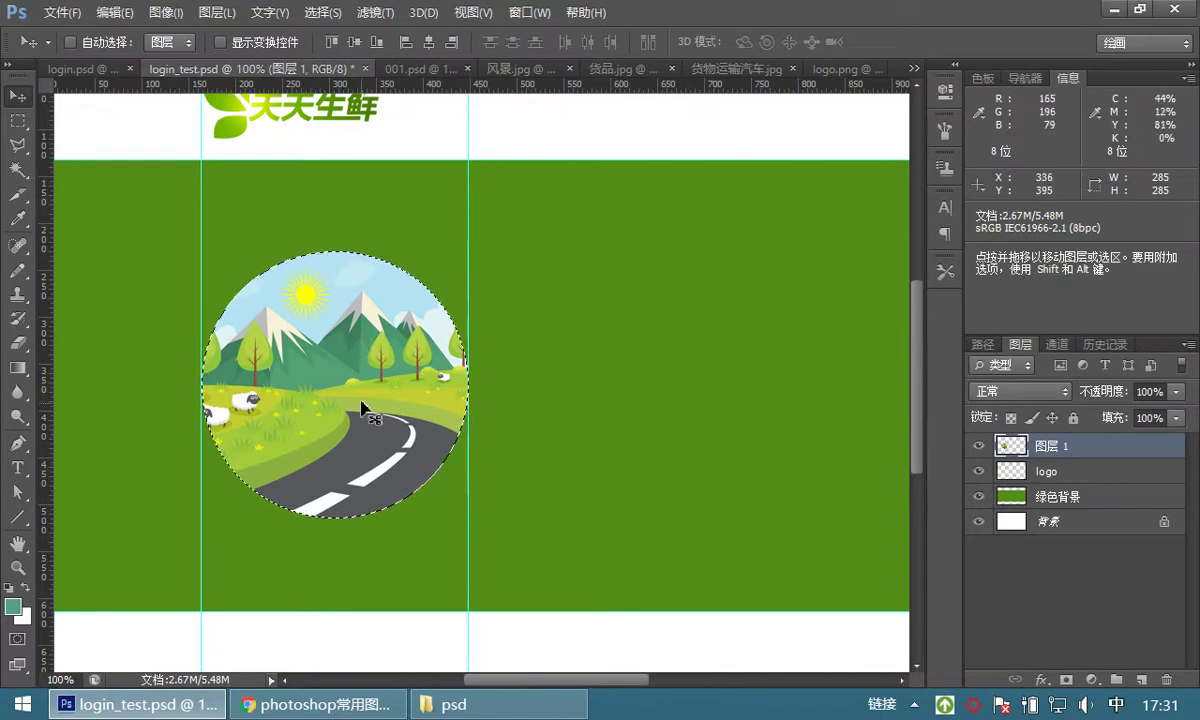
{"action": "left_click", "coordinate": [113, 13]}
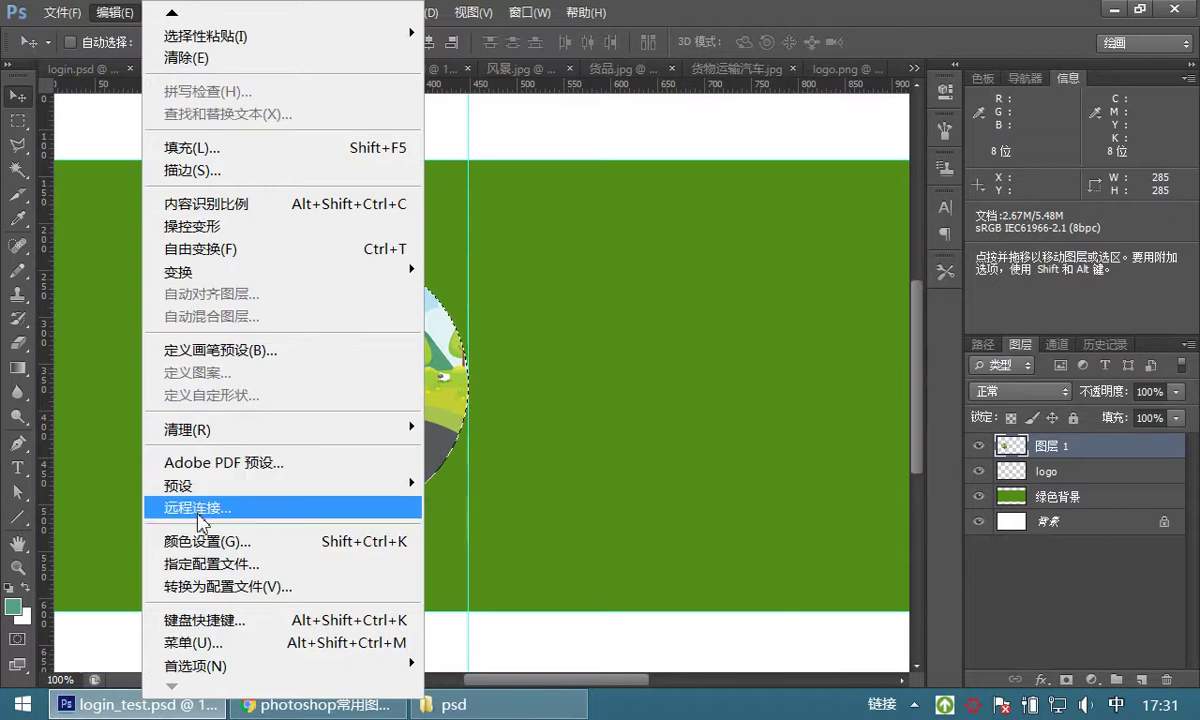
{"action": "left_click", "coordinate": [113, 13]}
{"action": "left_click", "coordinate": [113, 13]}
{"action": "mouse_move", "coordinate": [172, 16]}
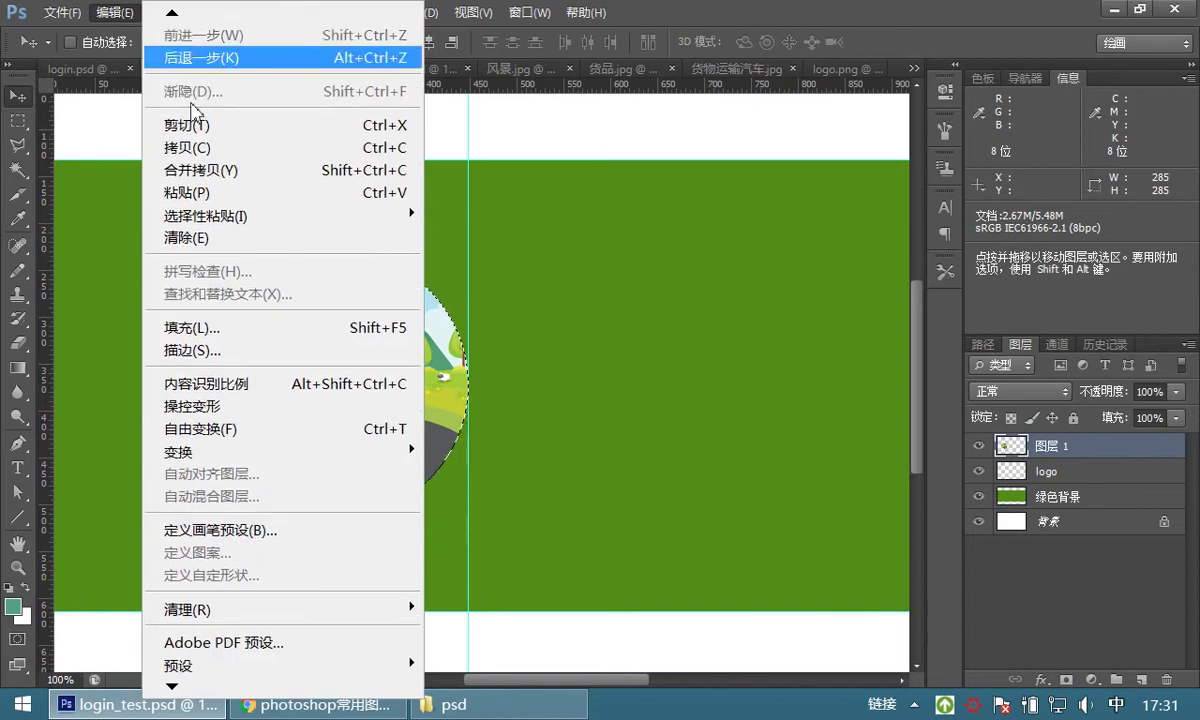
{"action": "left_click", "coordinate": [180, 352]}
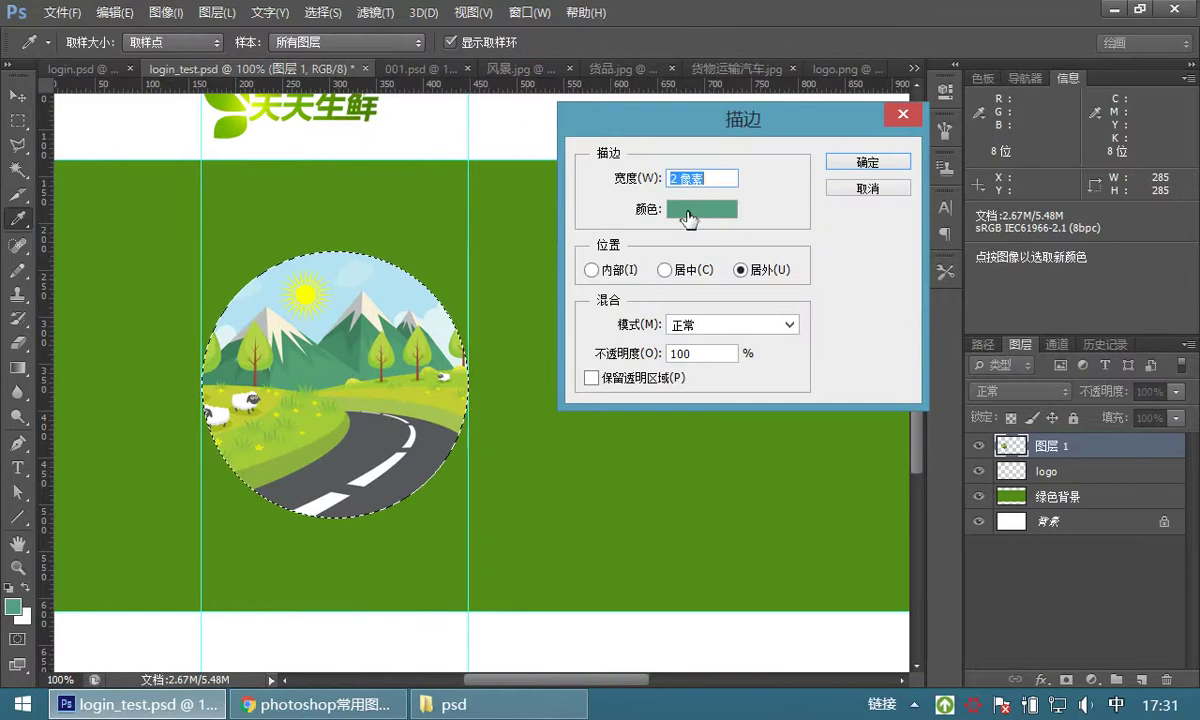
{"action": "left_click", "coordinate": [686, 180]}
{"action": "type", "text": "10"}
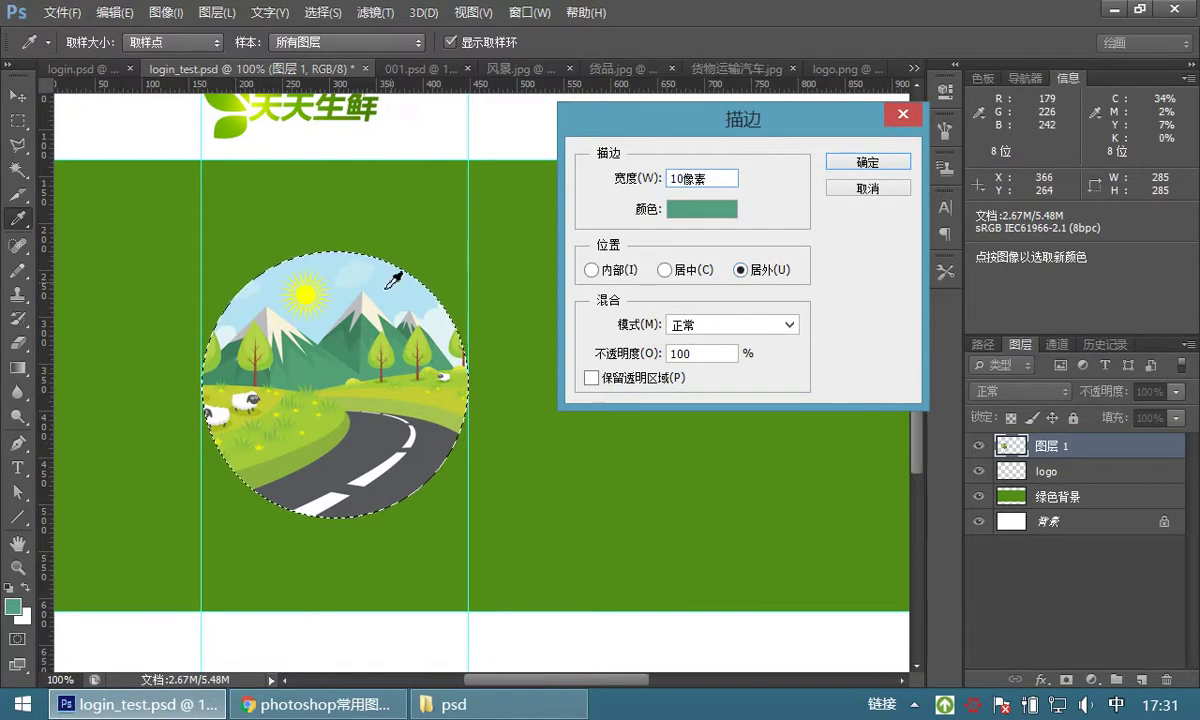
{"action": "left_click", "coordinate": [858, 161]}
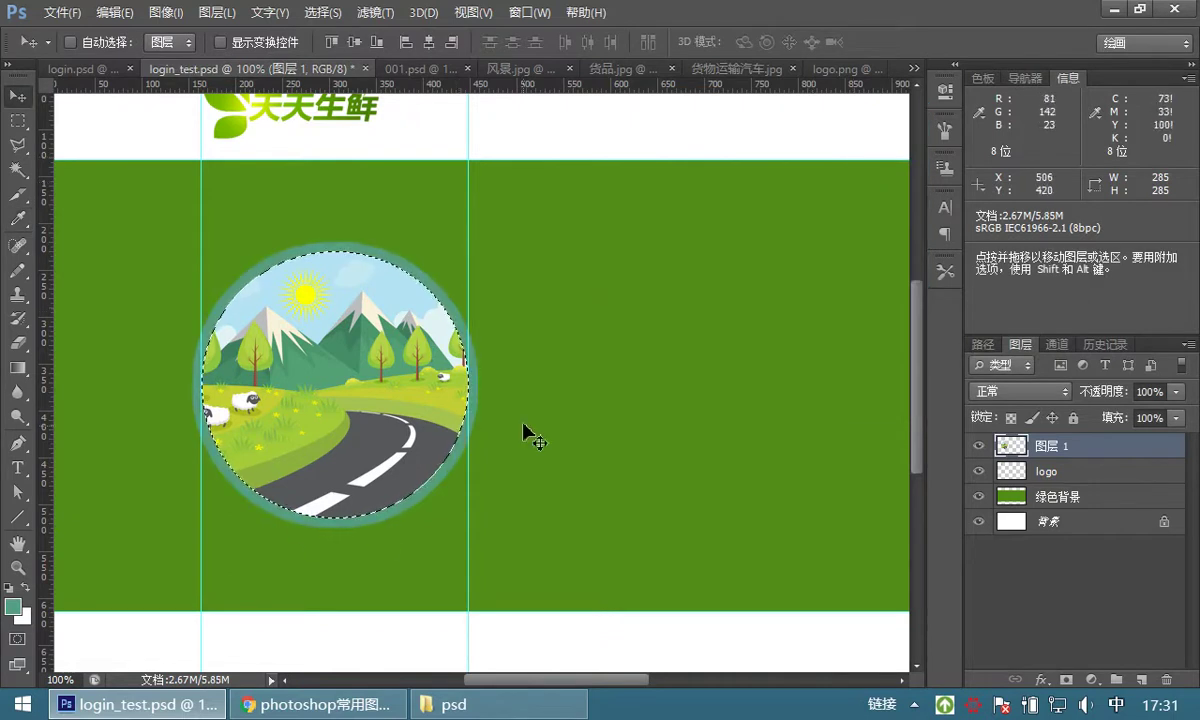
{"action": "key", "text": "ctrl+d"}
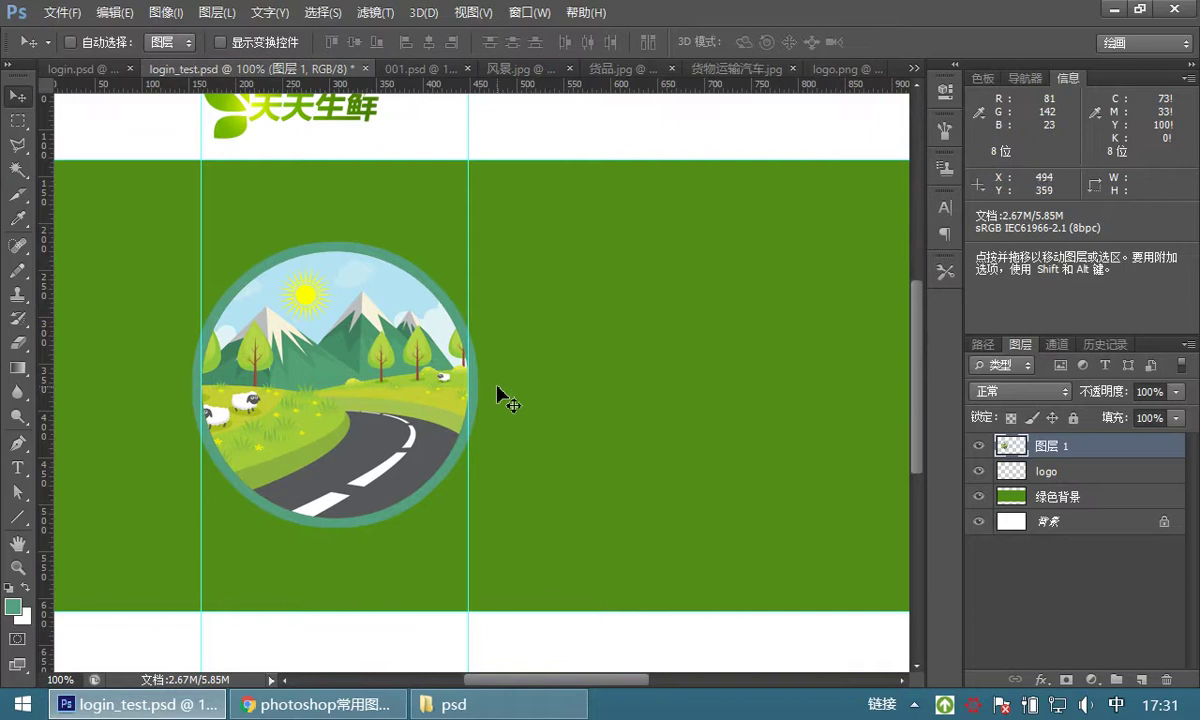
In login.psd, zoom in and measure the gap between the guide at the logo's left edge and the teal ring with a rectangular marquee
{"action": "left_click", "coordinate": [105, 75]}
{"action": "double_click", "coordinate": [18, 567]}
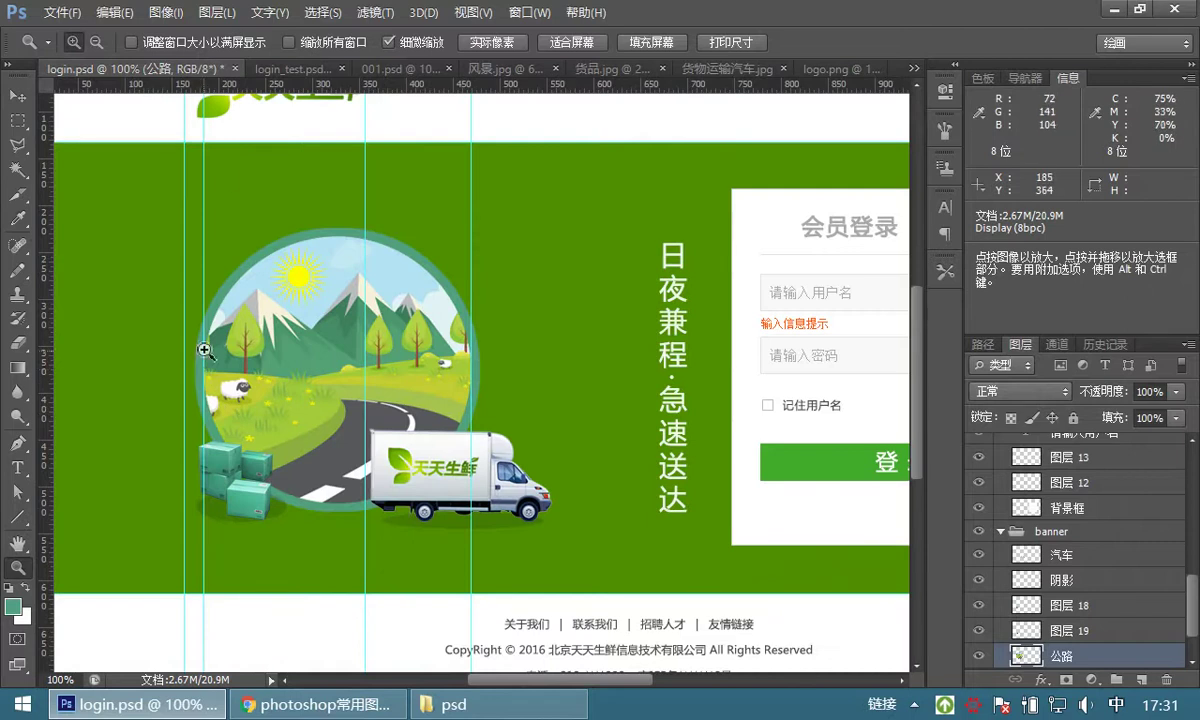
{"action": "scroll", "coordinate": [215, 195], "scroll_direction": "up", "scroll_amount": 2}
{"action": "scroll", "coordinate": [228, 217], "scroll_direction": "up", "scroll_amount": 1}
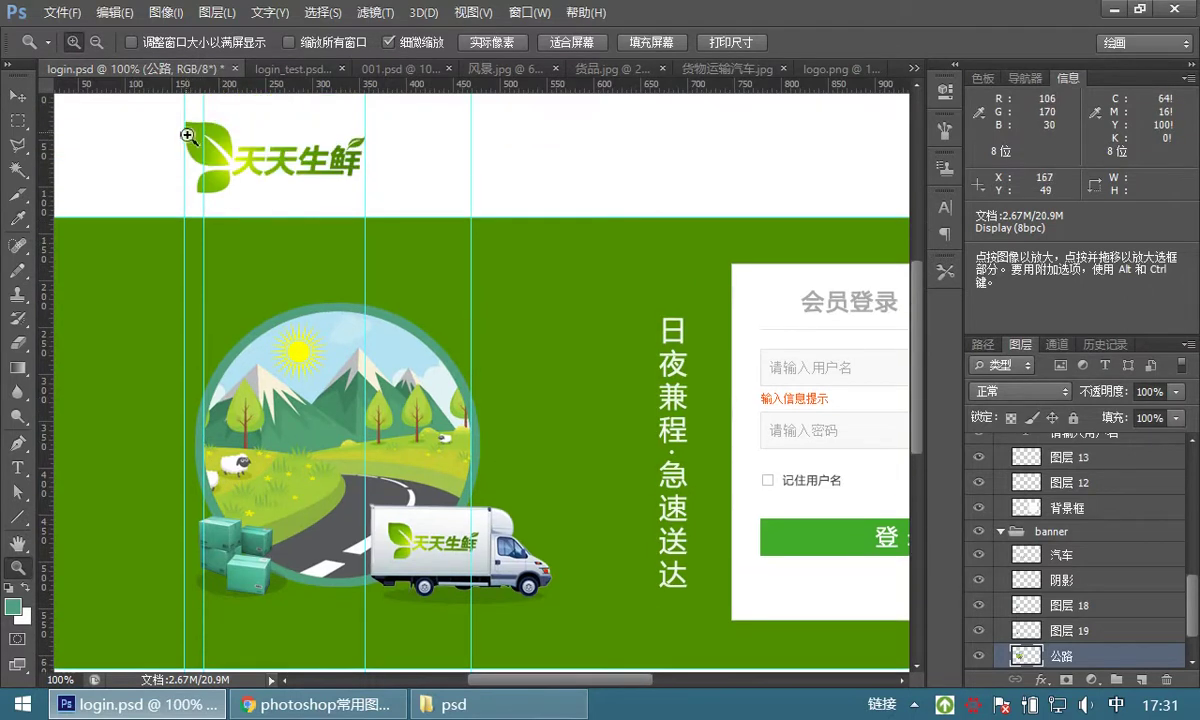
{"action": "left_click", "coordinate": [197, 457]}
{"action": "key", "text": "m"}
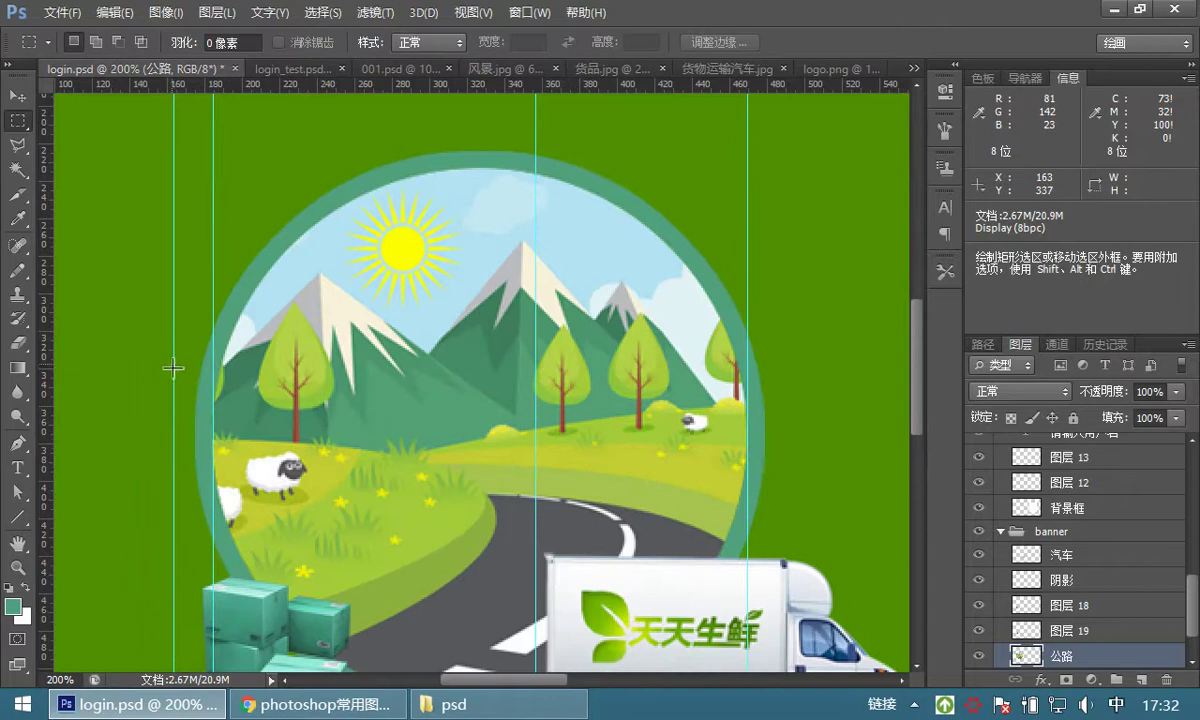
{"action": "left_click_drag", "start_coordinate": [175, 392], "coordinate": [196, 489]}
{"action": "left_click", "coordinate": [290, 362]}
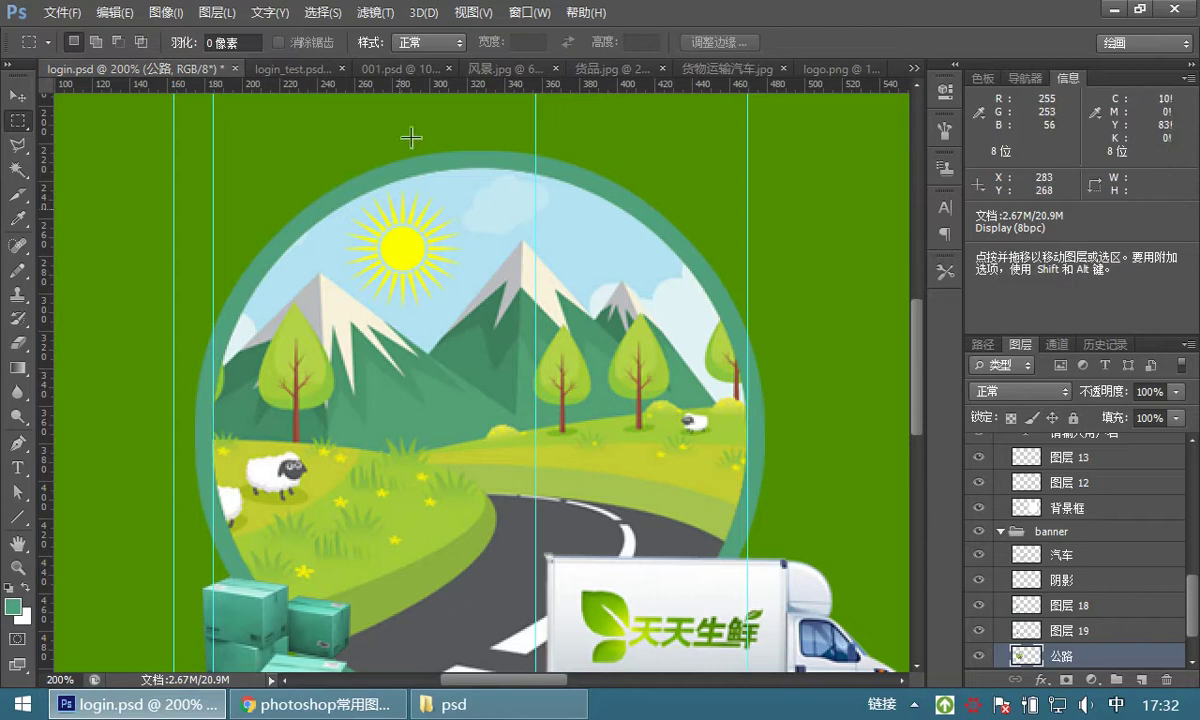
In login_test.psd, add a vertical guide 10 px right of the left guide using a temporary marquee, and move the ringed landscape to it
{"action": "left_click", "coordinate": [296, 70]}
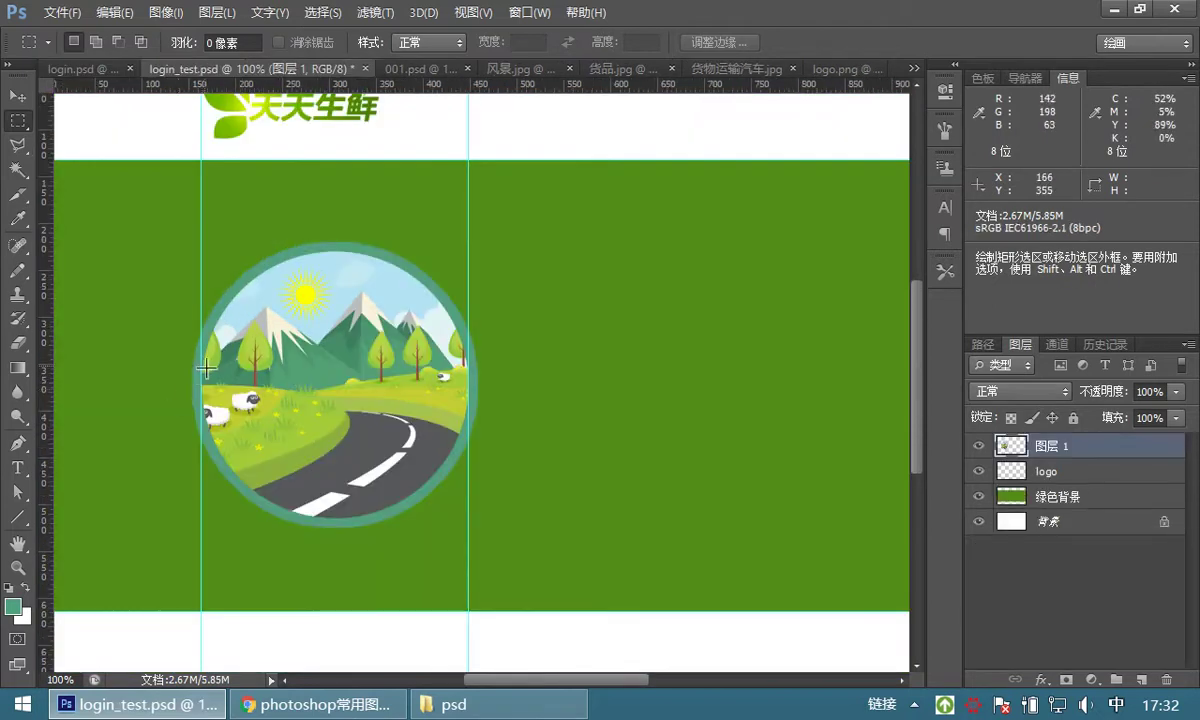
{"action": "left_click_drag", "start_coordinate": [203, 365], "coordinate": [213, 424]}
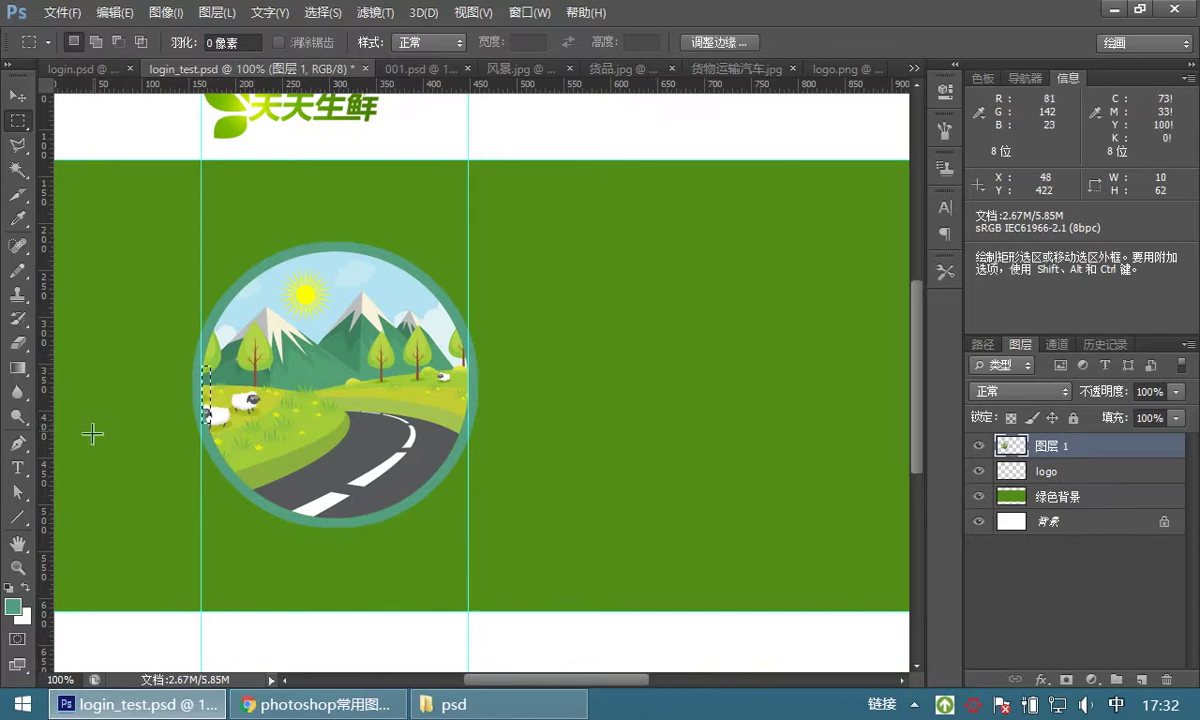
{"action": "left_click_drag", "start_coordinate": [42, 389], "coordinate": [211, 400]}
{"action": "key", "text": "ctrl+d"}
{"action": "left_click", "coordinate": [18, 95]}
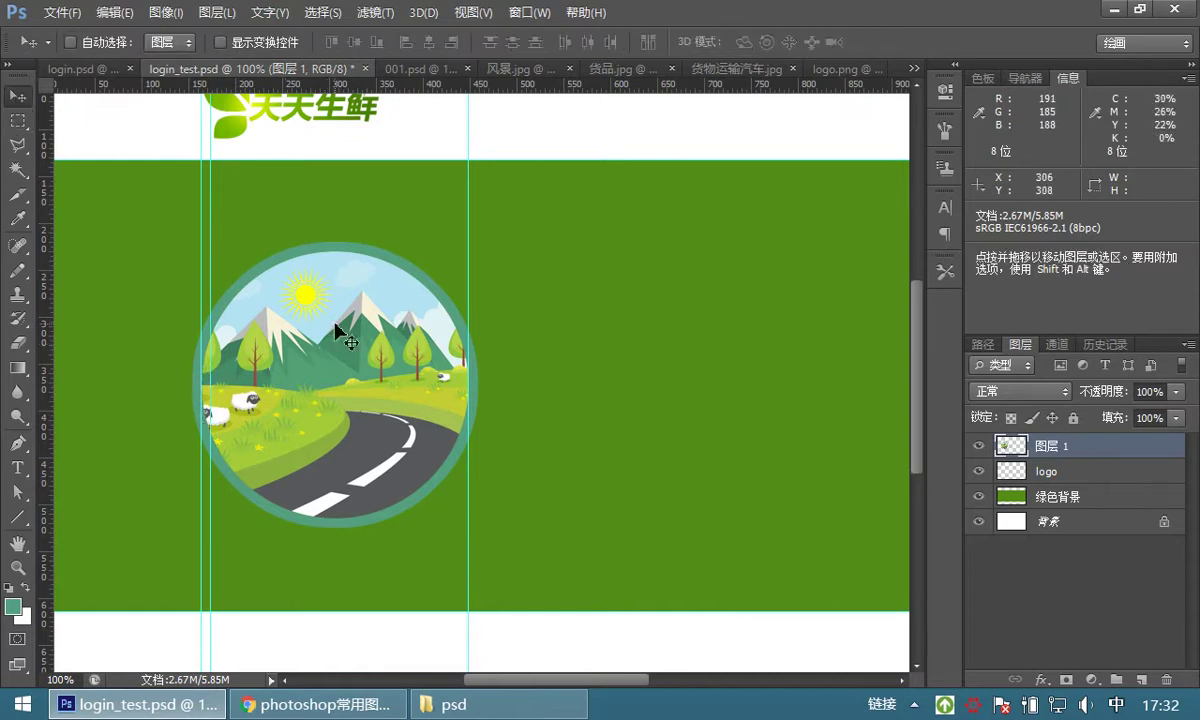
{"action": "left_click_drag", "start_coordinate": [302, 326], "coordinate": [320, 326]}
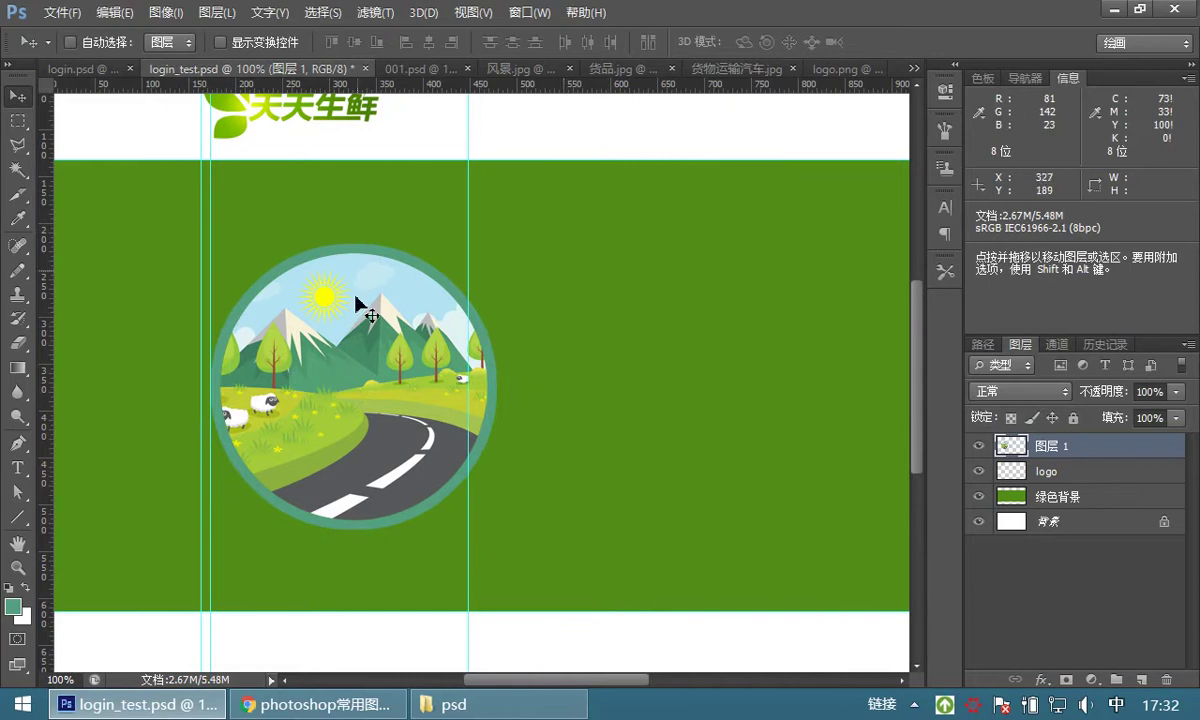
Compare the ringed landscape's position in login.psd at 100% zoom with the one in login_test.psd
{"action": "left_click", "coordinate": [85, 68]}
{"action": "double_click", "coordinate": [18, 567]}
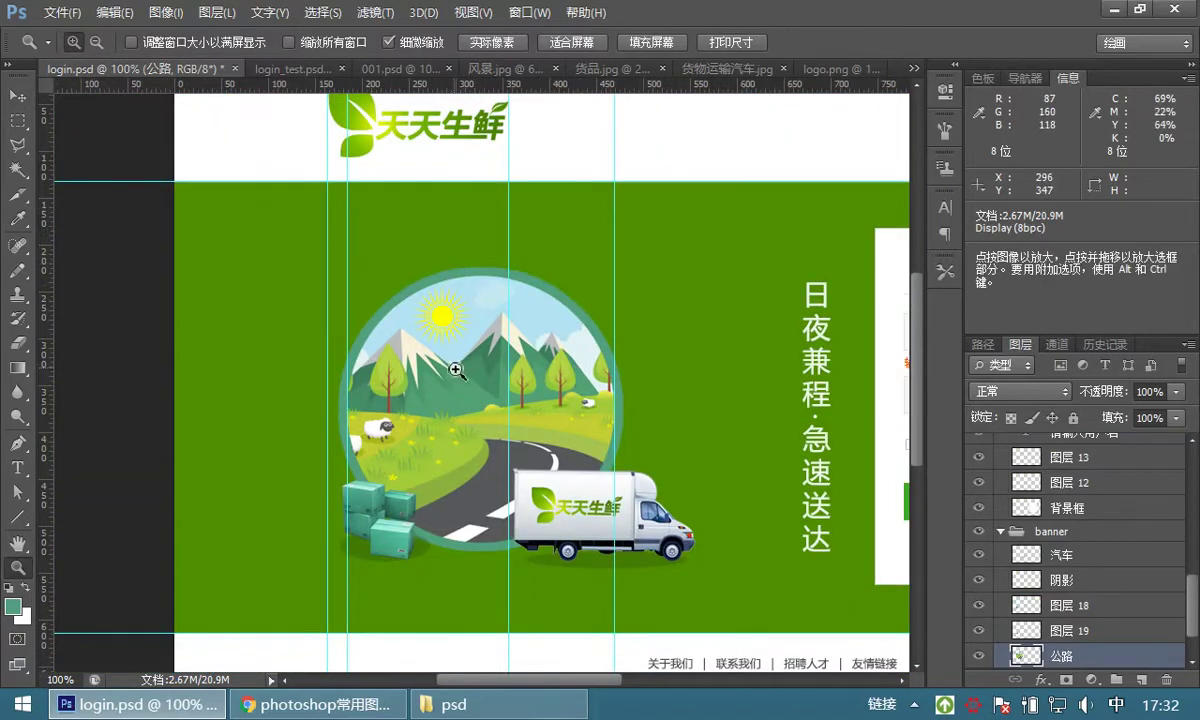
{"action": "left_click", "coordinate": [282, 69]}
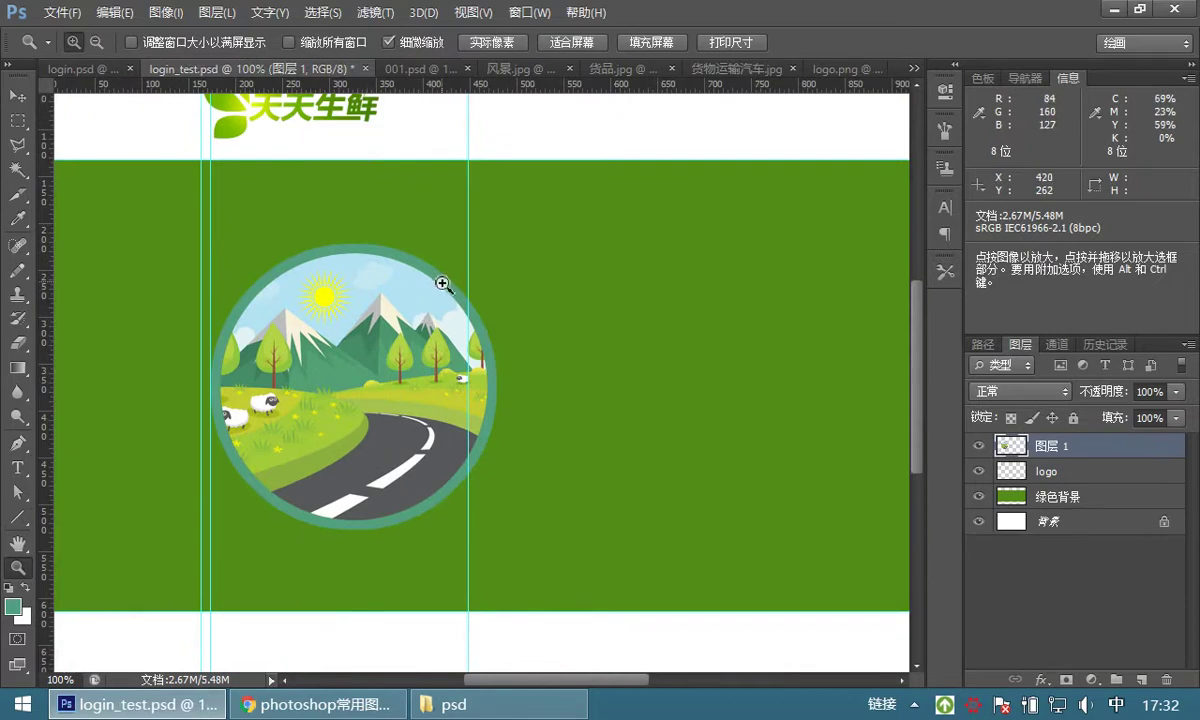
Rename the landscape layer in login_test.psd as 公路
{"action": "left_click", "coordinate": [17, 96]}
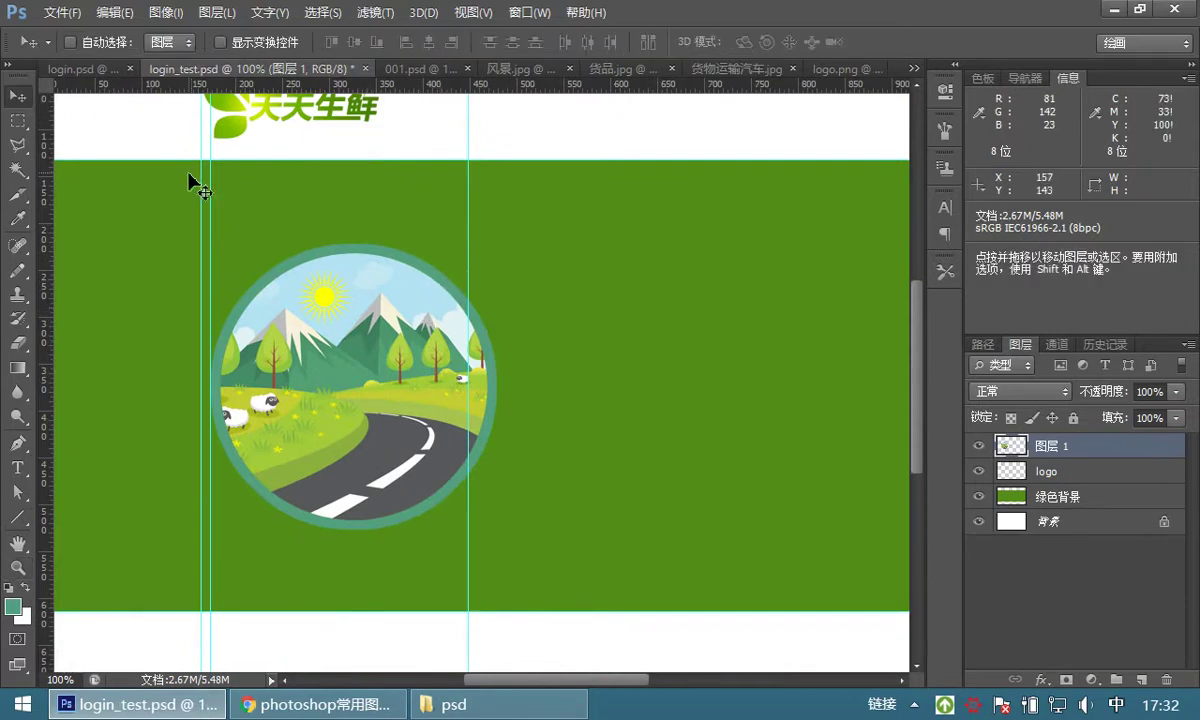
{"action": "double_click", "coordinate": [1048, 450]}
{"action": "type", "text": "g"}
{"action": "type", "text": "公路"}
{"action": "key", "text": "Return"}
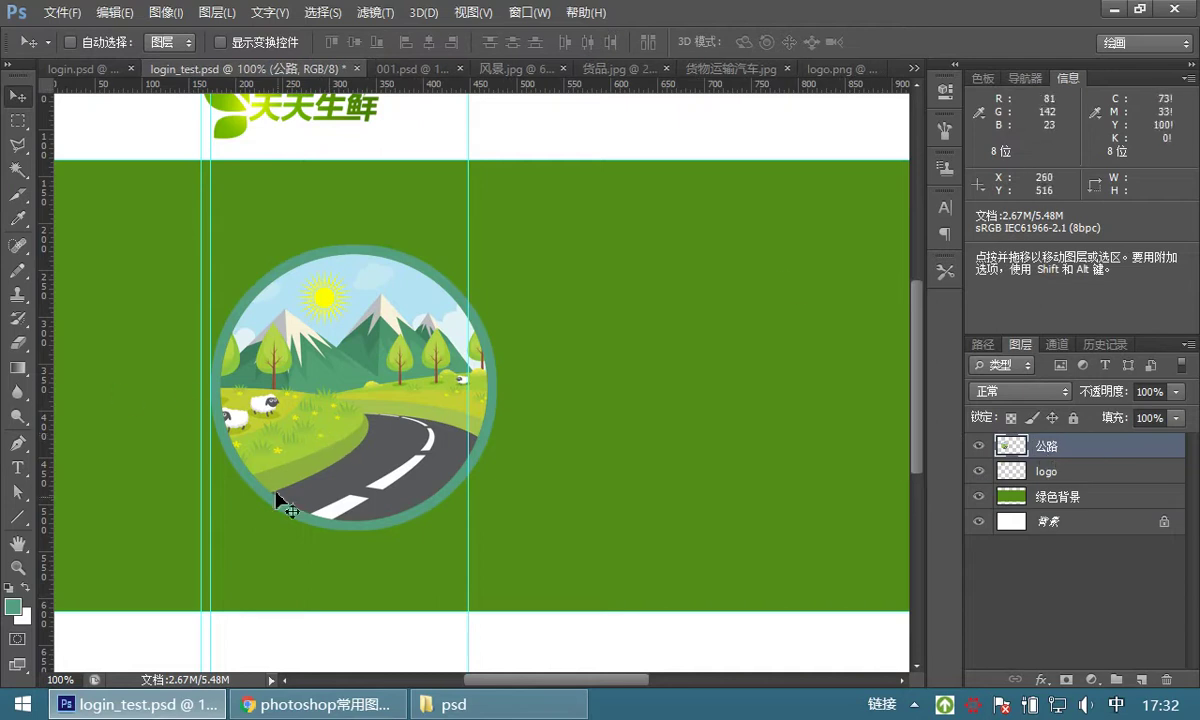
Check the boxes in login.psd and 货品.jpg, and look up the spot healing tool (污点修复工具) in the Chrome course notes
{"action": "left_click", "coordinate": [82, 68]}
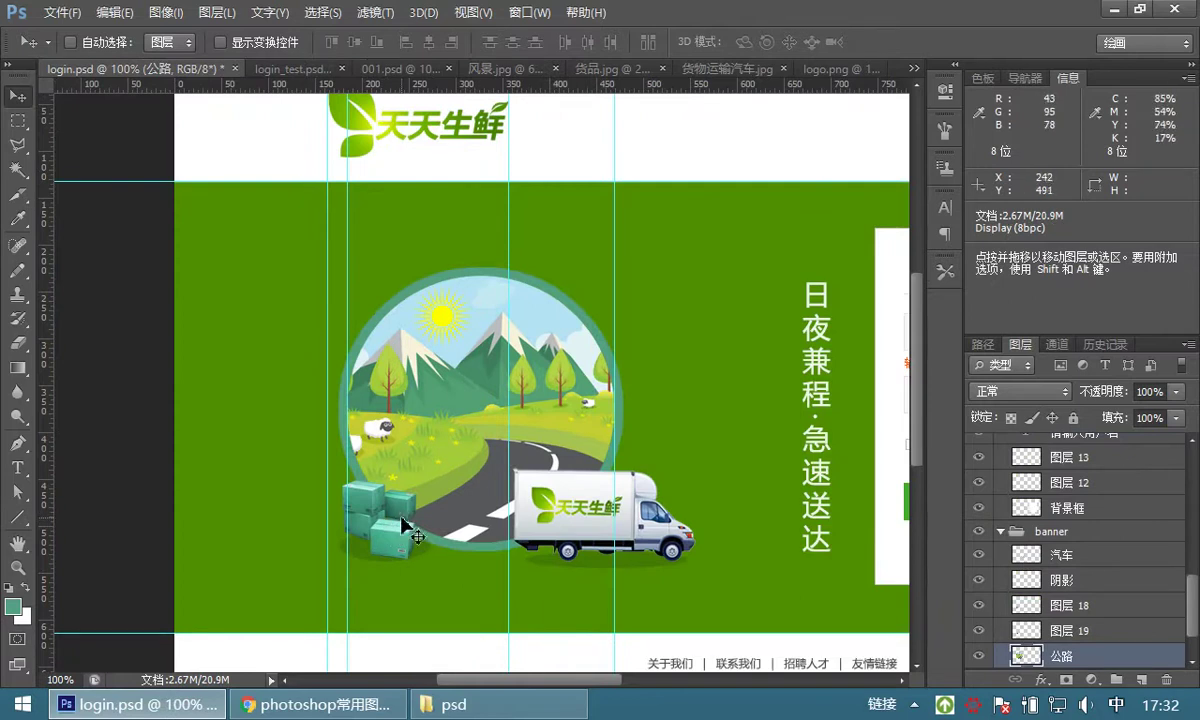
{"action": "left_click", "coordinate": [604, 69]}
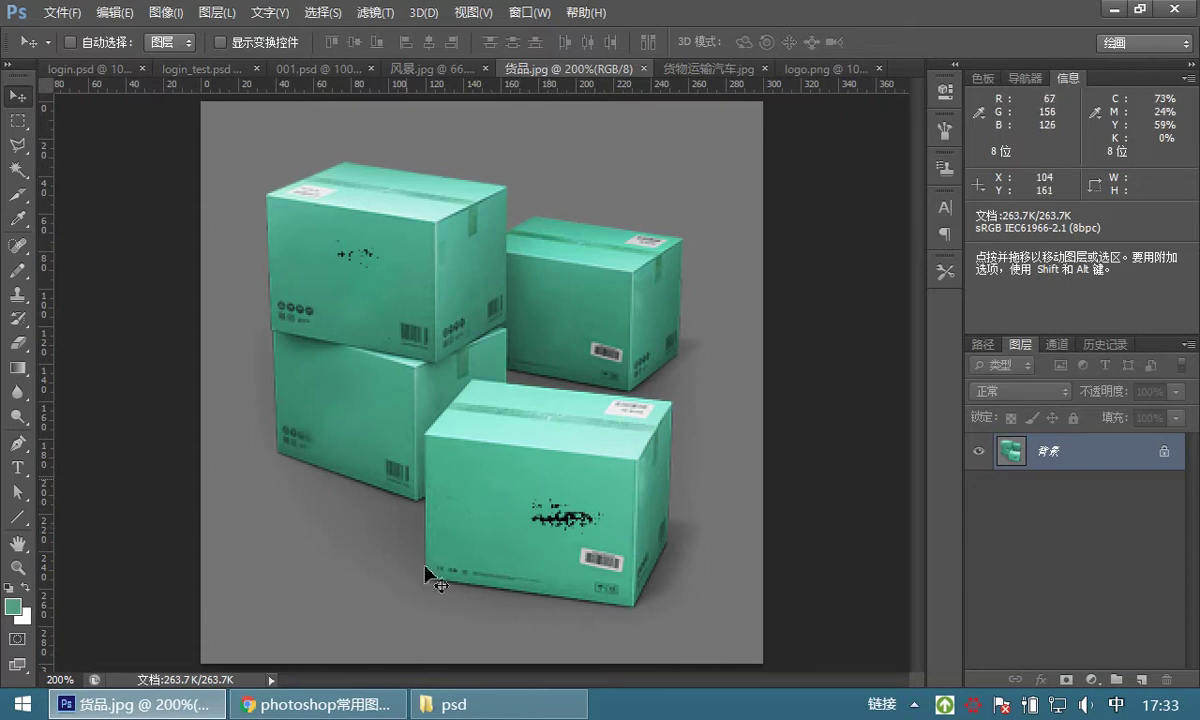
{"action": "left_click", "coordinate": [318, 704]}
{"action": "scroll", "coordinate": [477, 425], "scroll_direction": "down", "scroll_amount": 7}
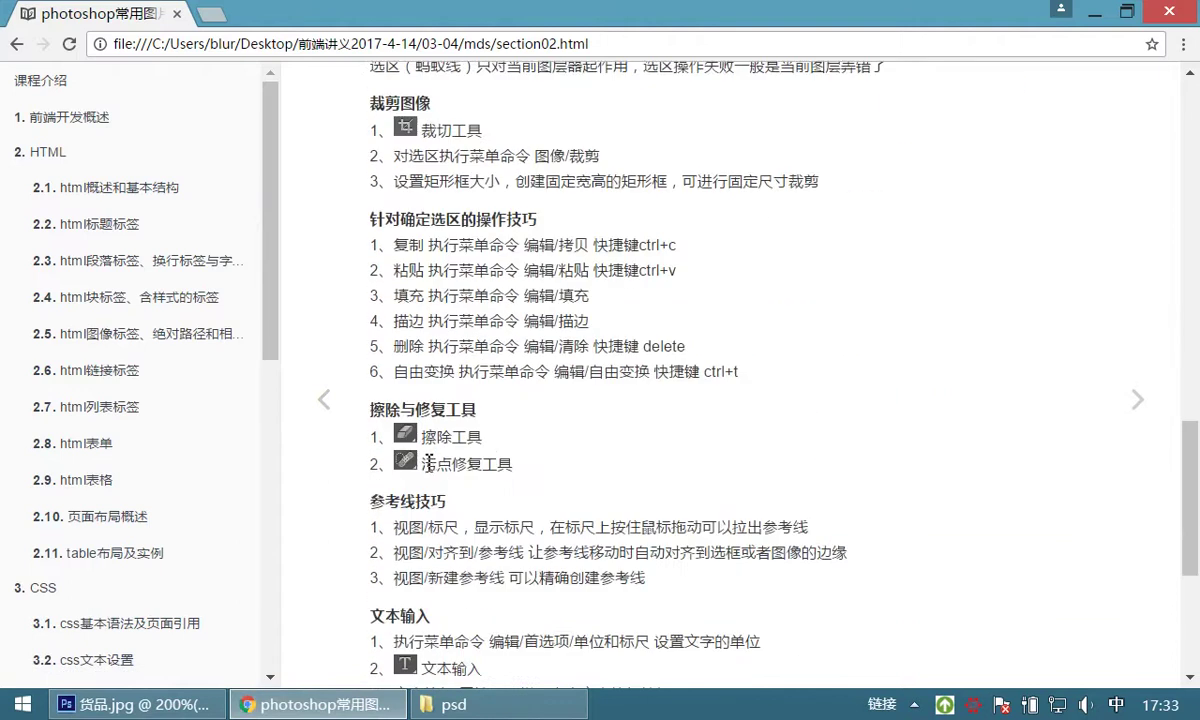
{"action": "left_click_drag", "start_coordinate": [490, 468], "coordinate": [515, 468]}
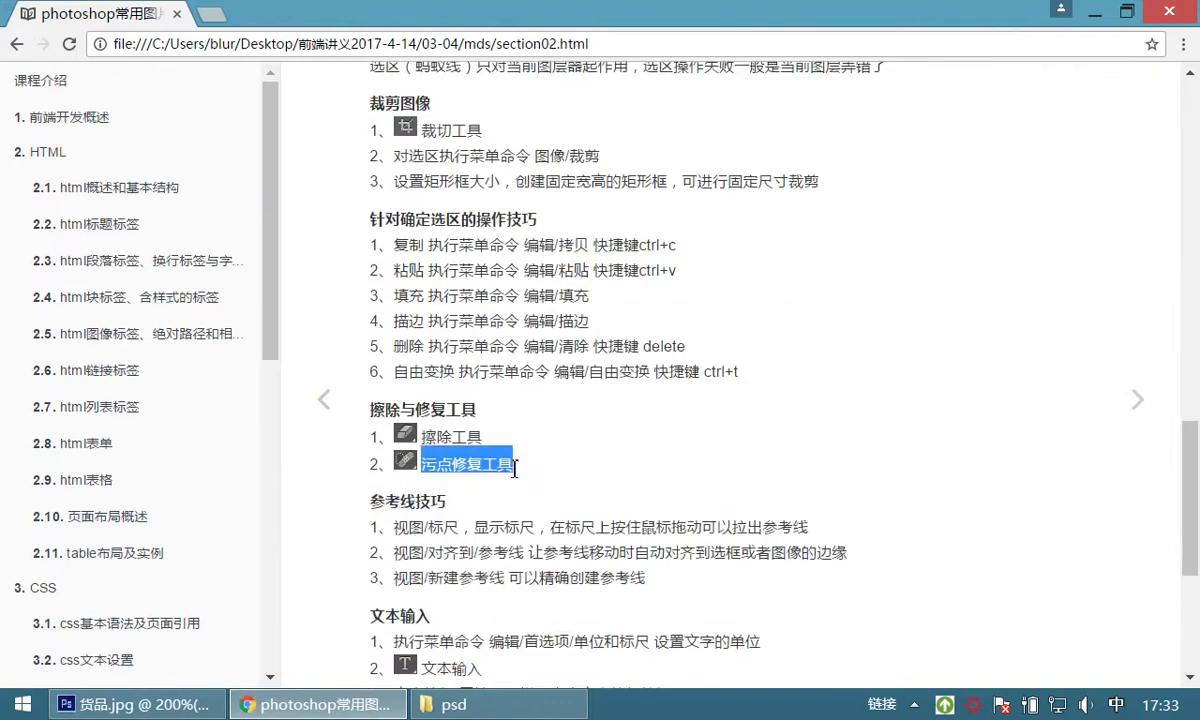
{"action": "left_click_drag", "start_coordinate": [513, 464], "coordinate": [432, 468]}
Switch to 货品.jpg in Photoshop and remove the black marks on two boxes and the front and rear boxes' barcode stickers with the Spot Healing Brush
{"action": "left_click", "coordinate": [150, 704]}
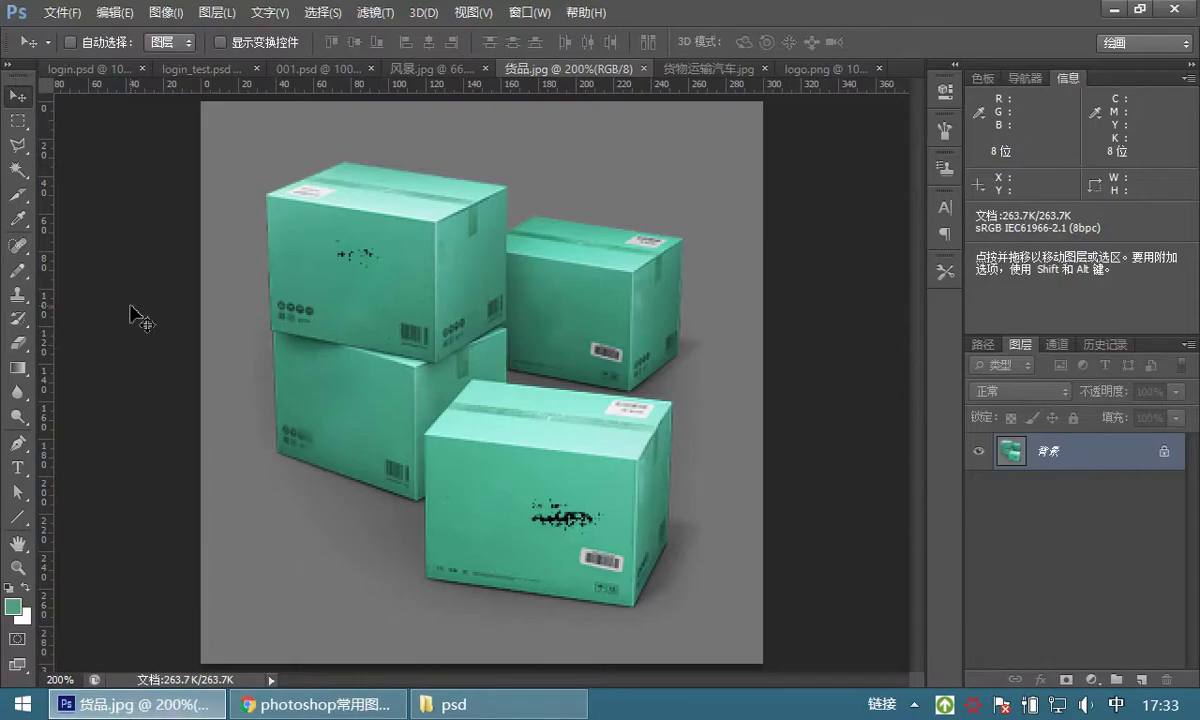
{"action": "left_click", "coordinate": [20, 248]}
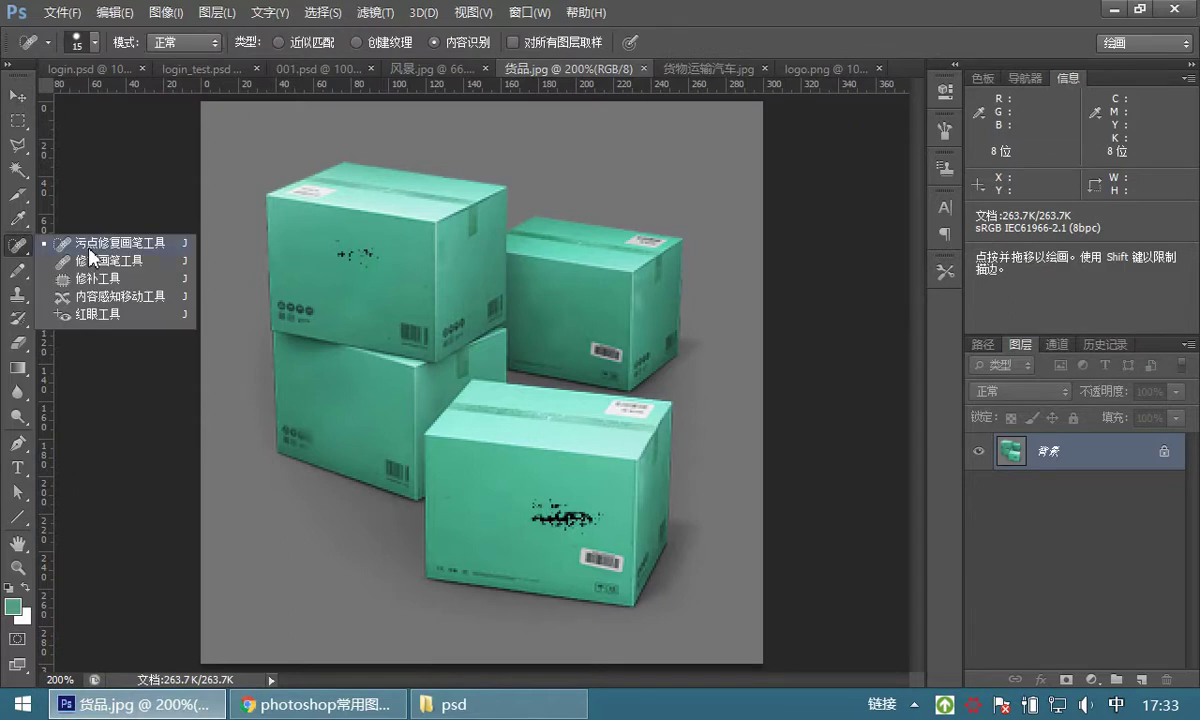
{"action": "left_click", "coordinate": [89, 249]}
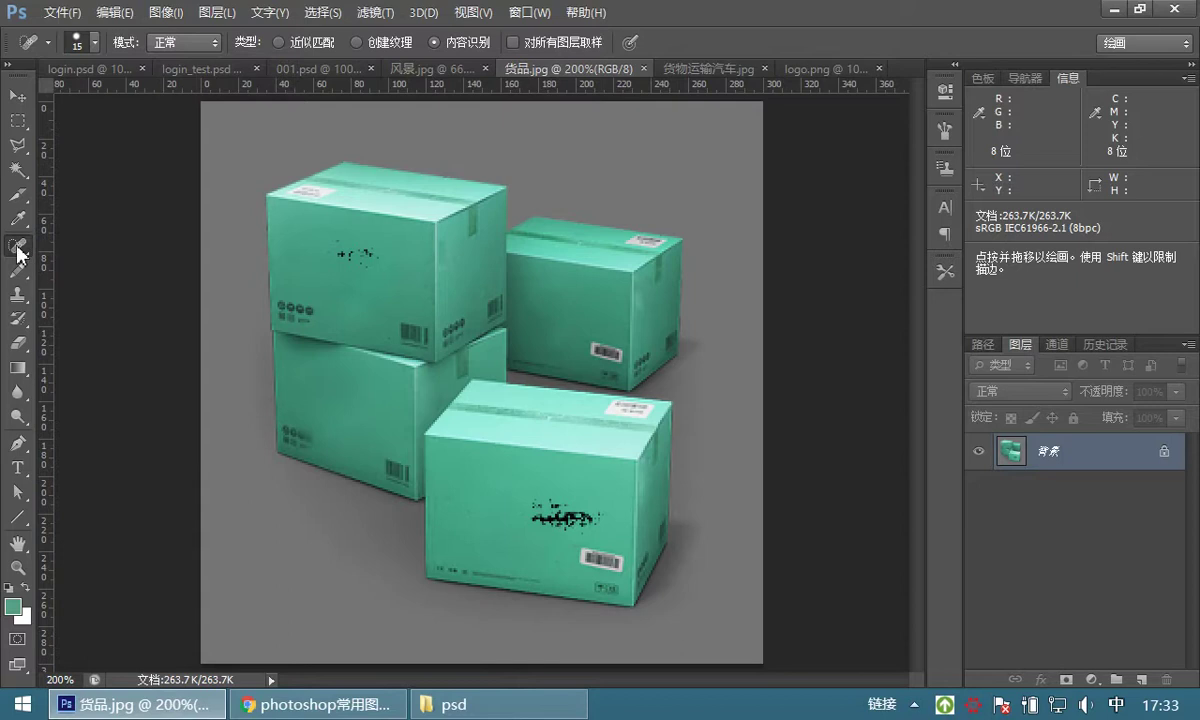
{"action": "left_click_drag", "start_coordinate": [328, 242], "coordinate": [382, 264]}
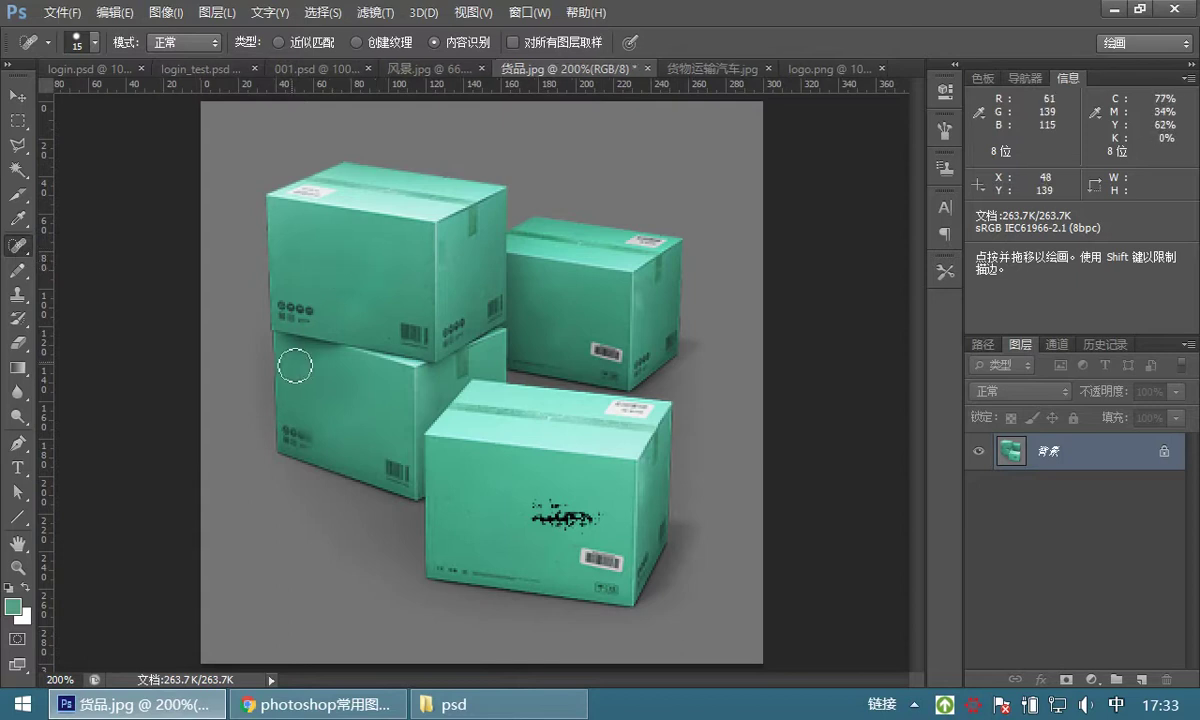
{"action": "mouse_move", "coordinate": [530, 516]}
{"action": "left_mouse_down"}
{"action": "mouse_move", "coordinate": [585, 512]}
{"action": "mouse_move", "coordinate": [560, 500]}
{"action": "mouse_move", "coordinate": [520, 505]}
{"action": "mouse_move", "coordinate": [581, 526]}
{"action": "mouse_move", "coordinate": [556, 492]}
{"action": "left_mouse_up"}
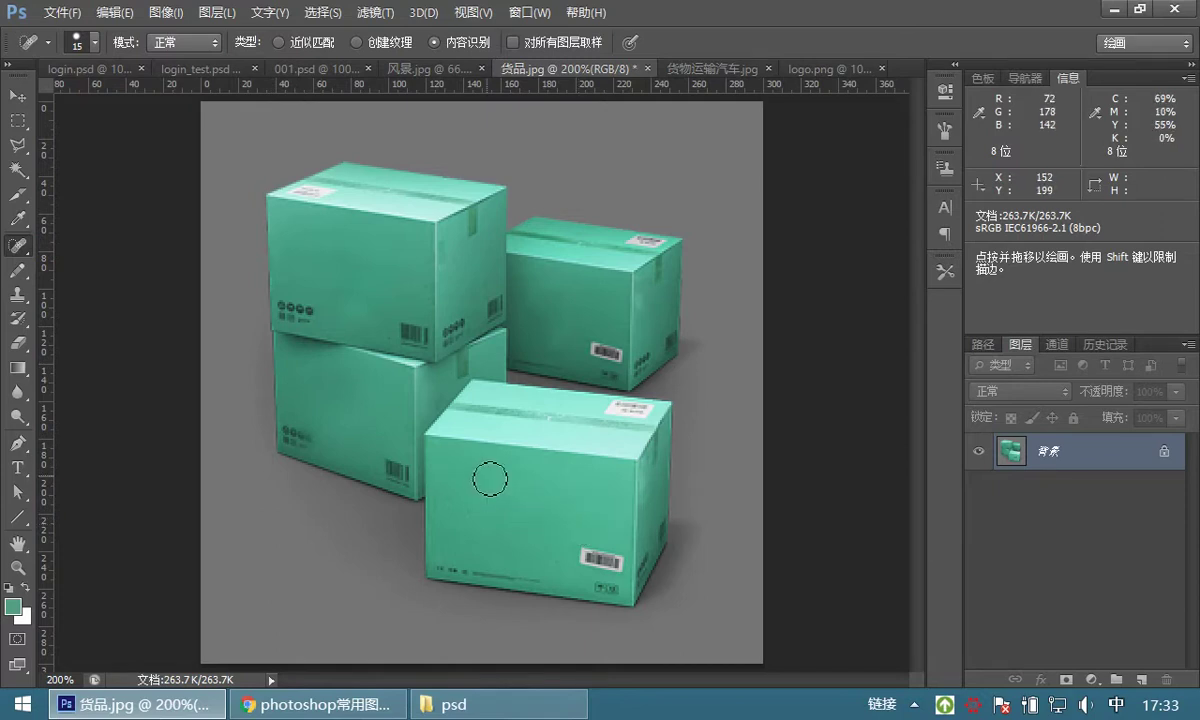
{"action": "left_click_drag", "start_coordinate": [568, 553], "coordinate": [620, 570]}
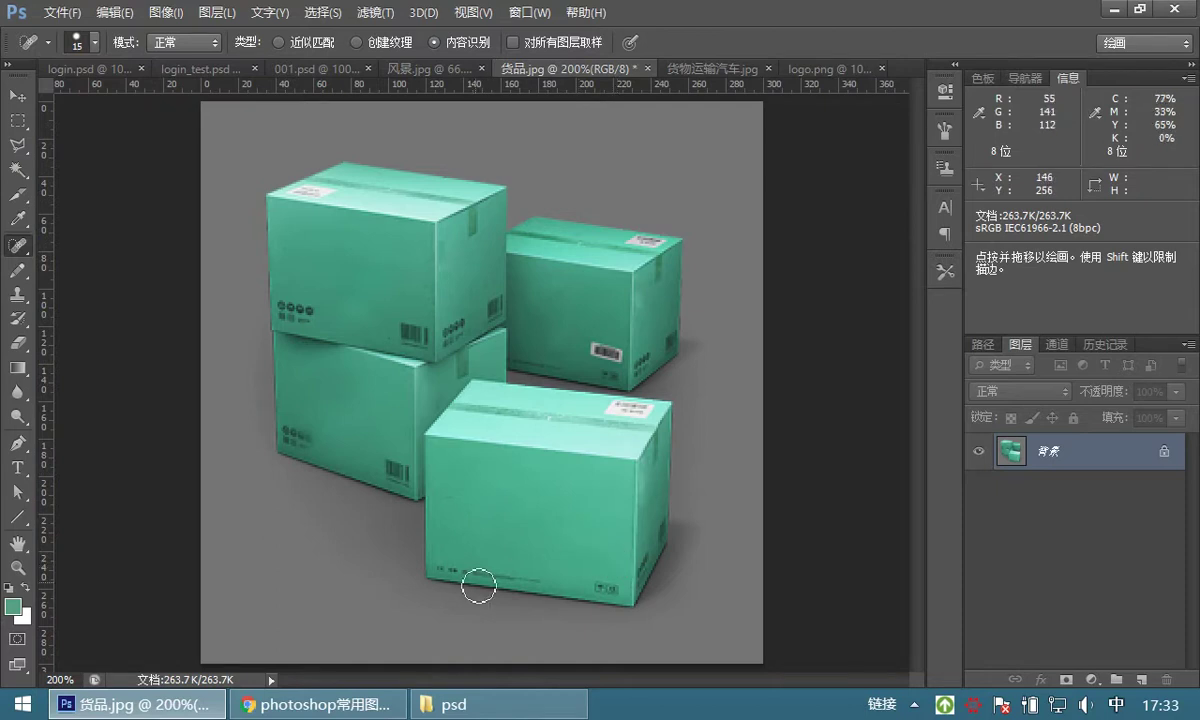
{"action": "mouse_move", "coordinate": [600, 350]}
{"action": "left_mouse_down"}
{"action": "mouse_move", "coordinate": [588, 353]}
{"action": "mouse_move", "coordinate": [615, 360]}
{"action": "left_mouse_up"}
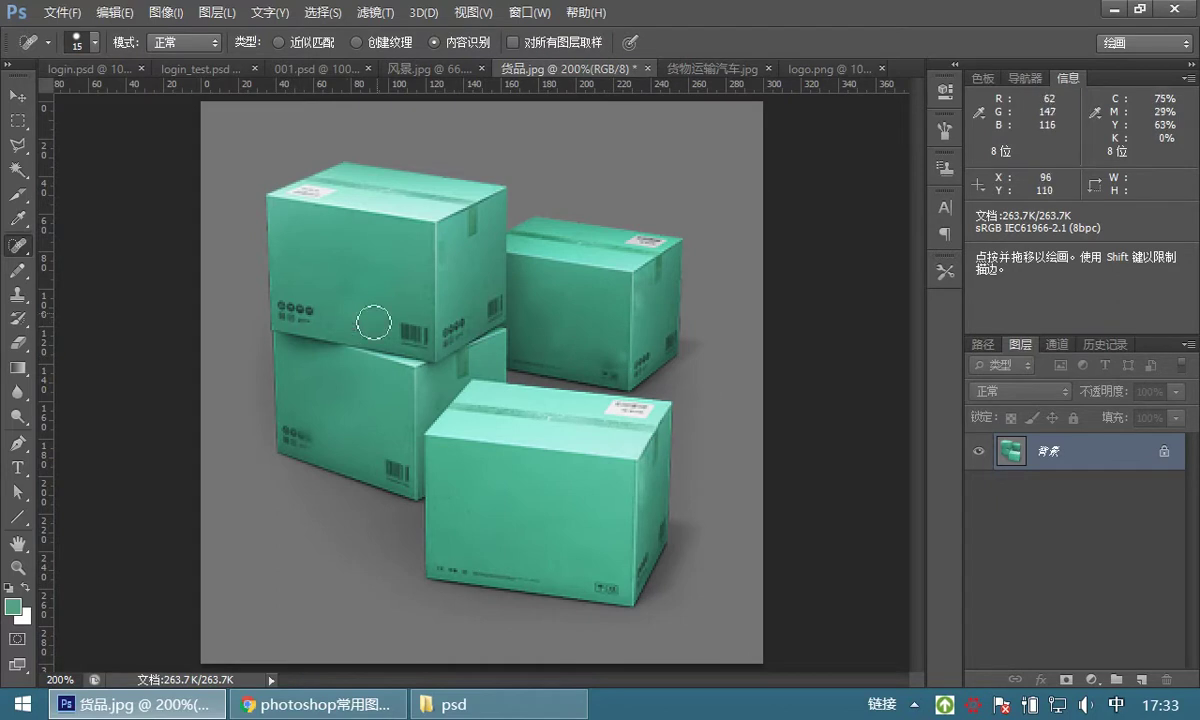
Select the grey background around the boxes with the Magic Wand and invert the selection to the boxes
{"action": "left_click", "coordinate": [17, 171]}
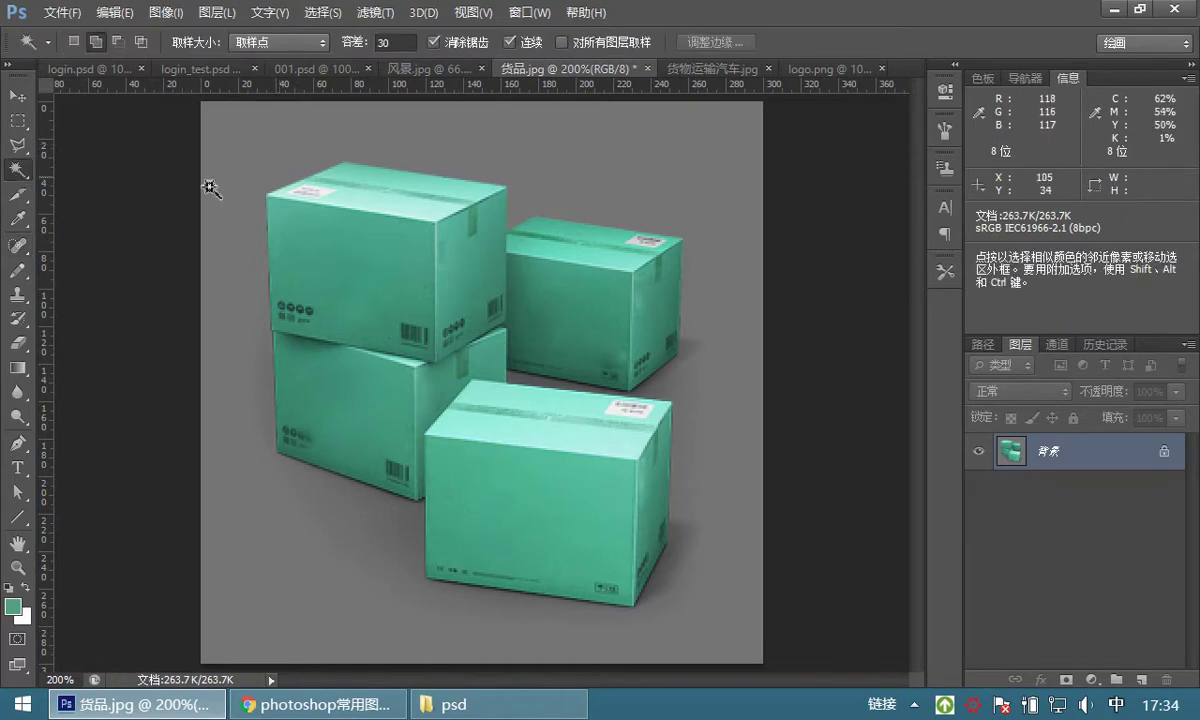
{"action": "left_click", "coordinate": [486, 137]}
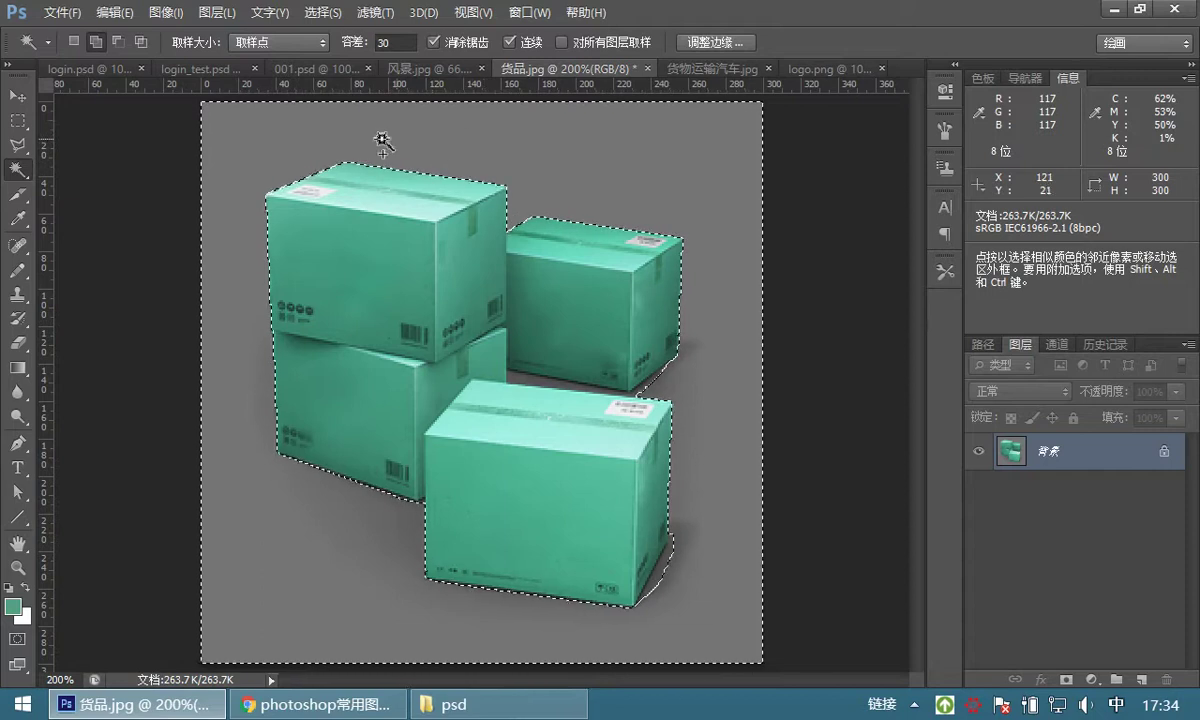
{"action": "left_click", "coordinate": [316, 16]}
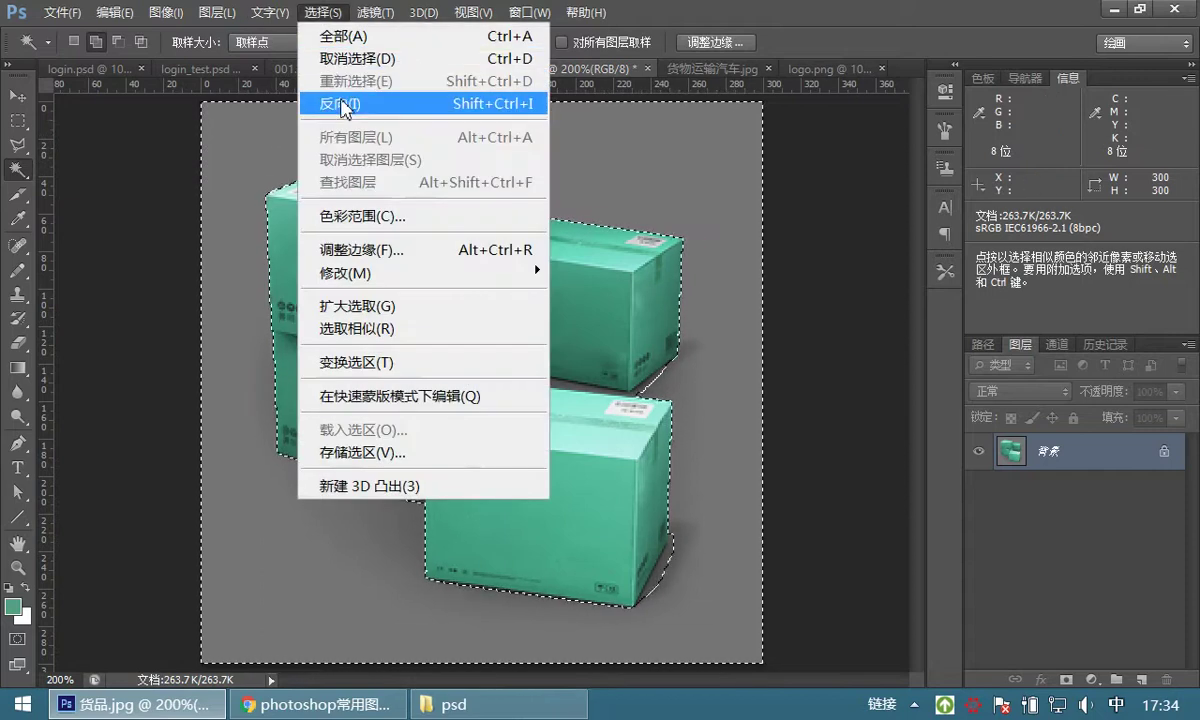
{"action": "left_click", "coordinate": [340, 107]}
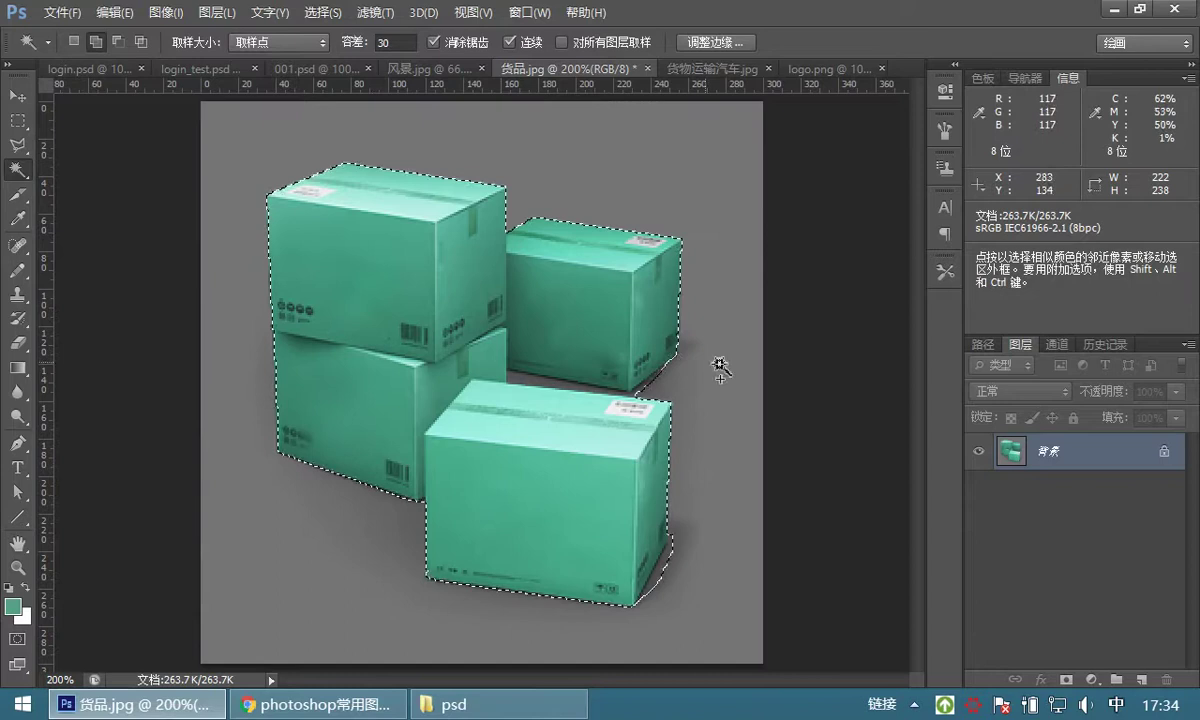
Examine the selection edges beside the shadows of the front and rear boxes at 500% zoom
{"action": "left_click", "coordinate": [18, 567]}
{"action": "left_click", "coordinate": [486, 532]}
{"action": "left_click", "coordinate": [486, 532]}
{"action": "left_click", "coordinate": [528, 536]}
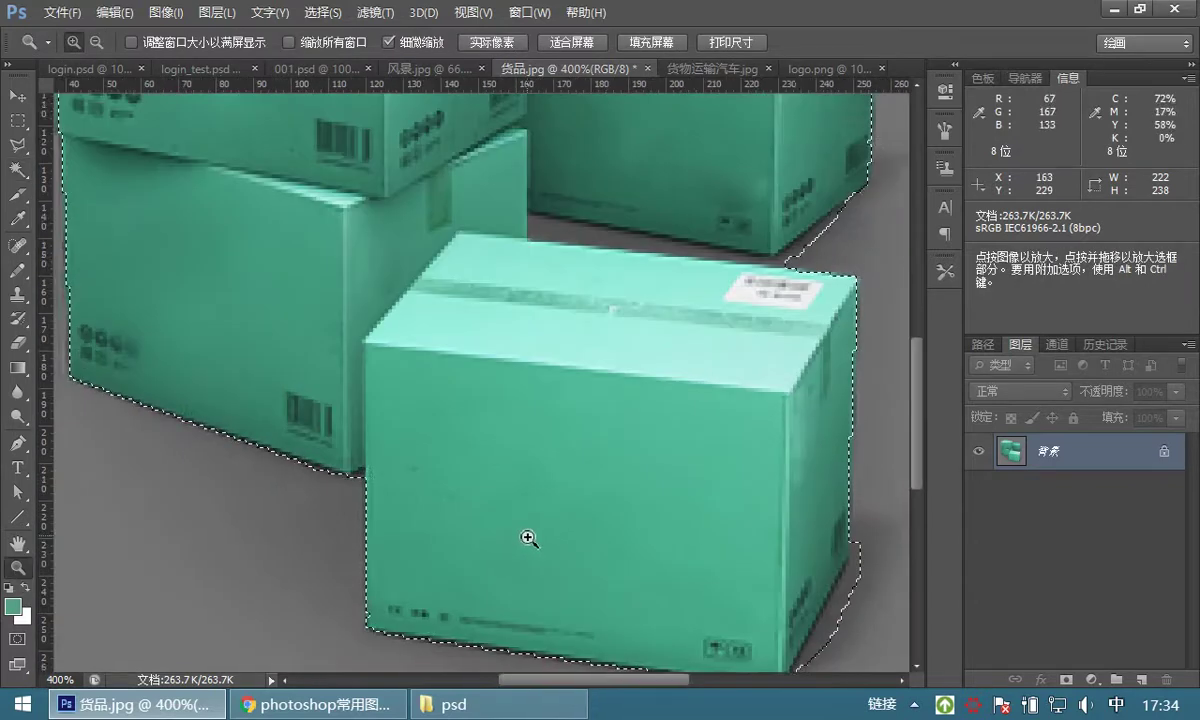
{"action": "left_click_drag", "start_coordinate": [613, 530], "coordinate": [451, 412]}
{"action": "left_click", "coordinate": [560, 476]}
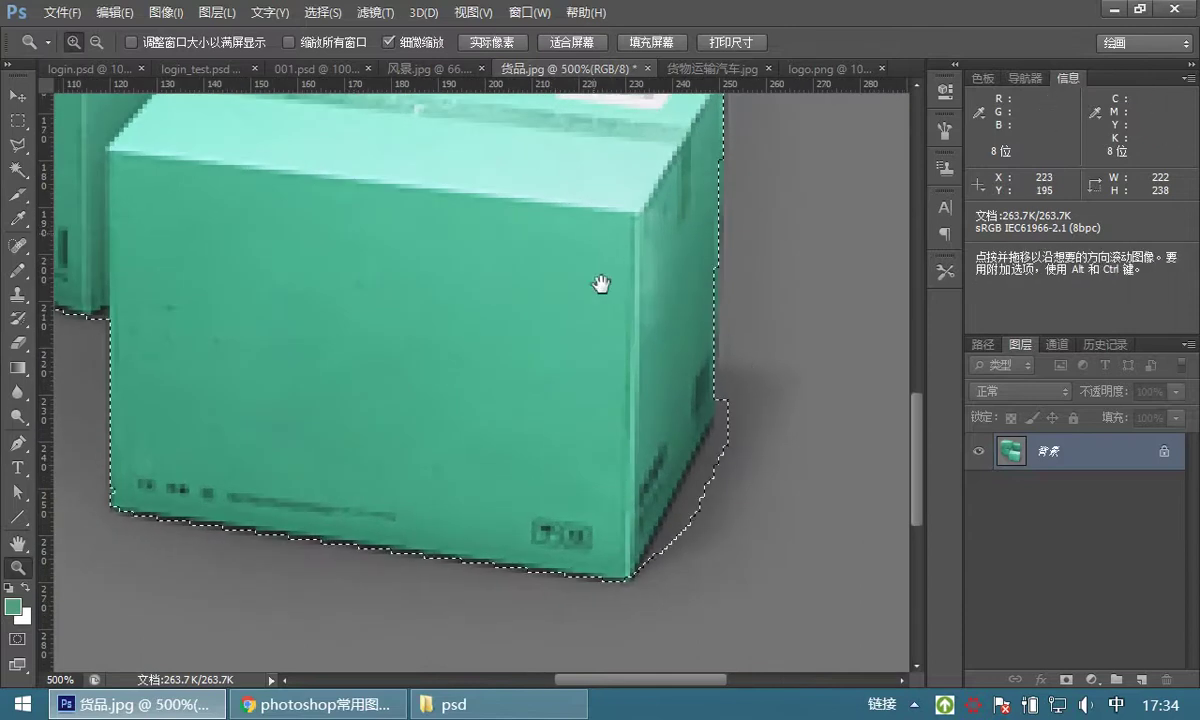
{"action": "left_click_drag", "start_coordinate": [603, 281], "coordinate": [605, 447]}
{"action": "left_click_drag", "start_coordinate": [617, 289], "coordinate": [617, 430]}
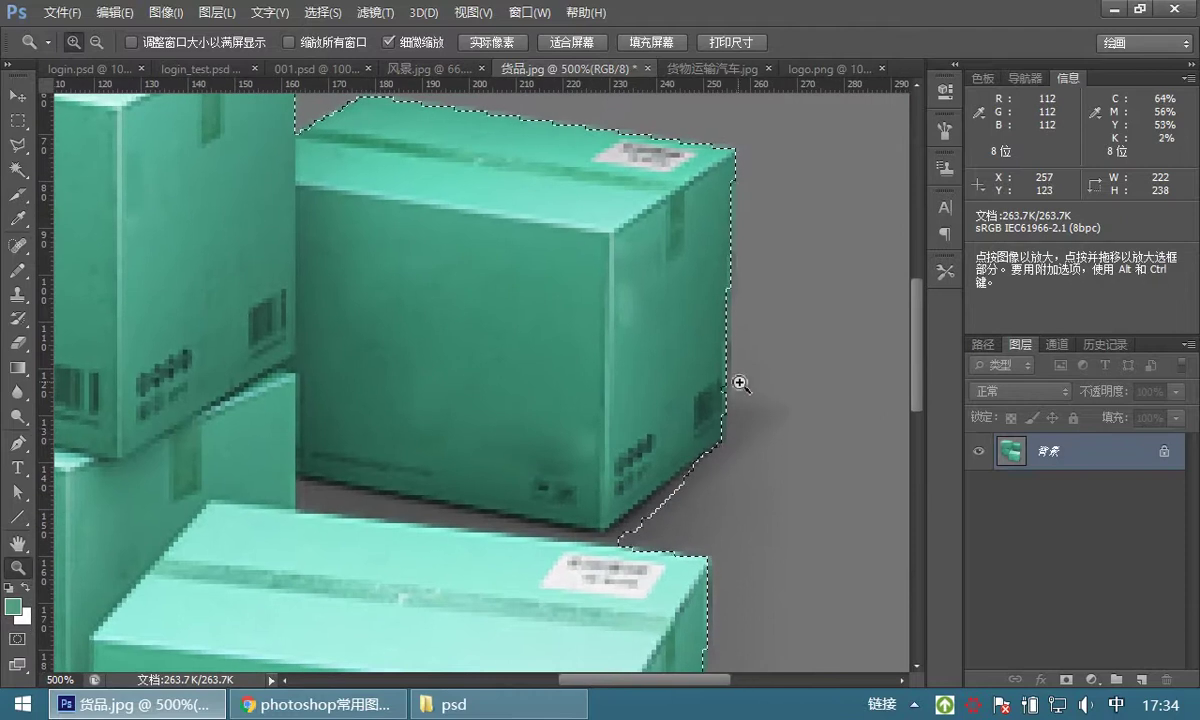